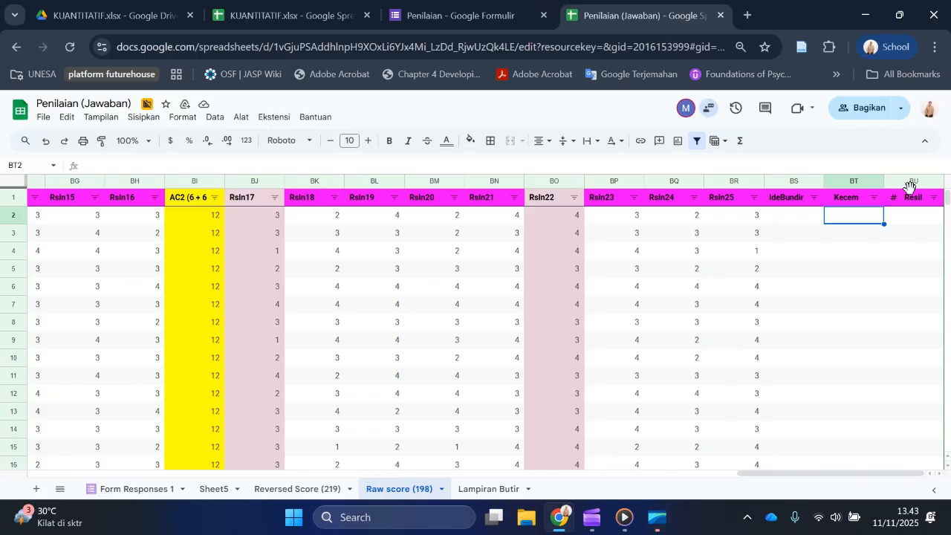
Step: Enter the average of Anx01 to Anx07 (AL2:AR2) in Kecem cell BT2 and accept the suggested autofill for the column
type("=")
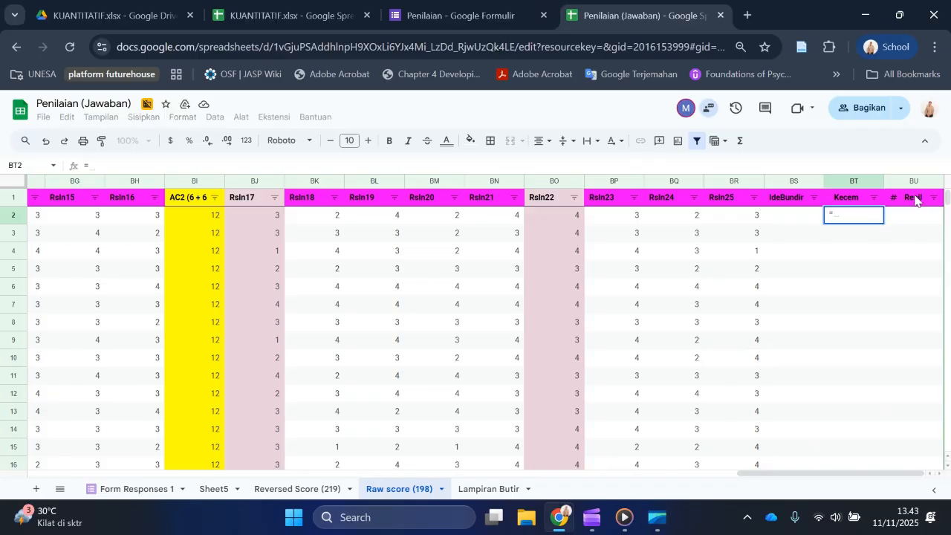
type("AVERAGE(")
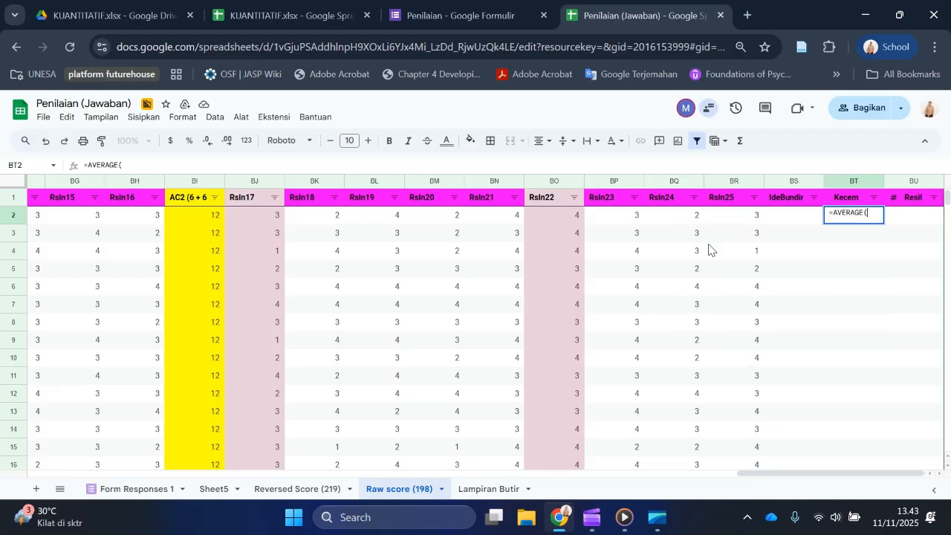
left_click(708, 244)
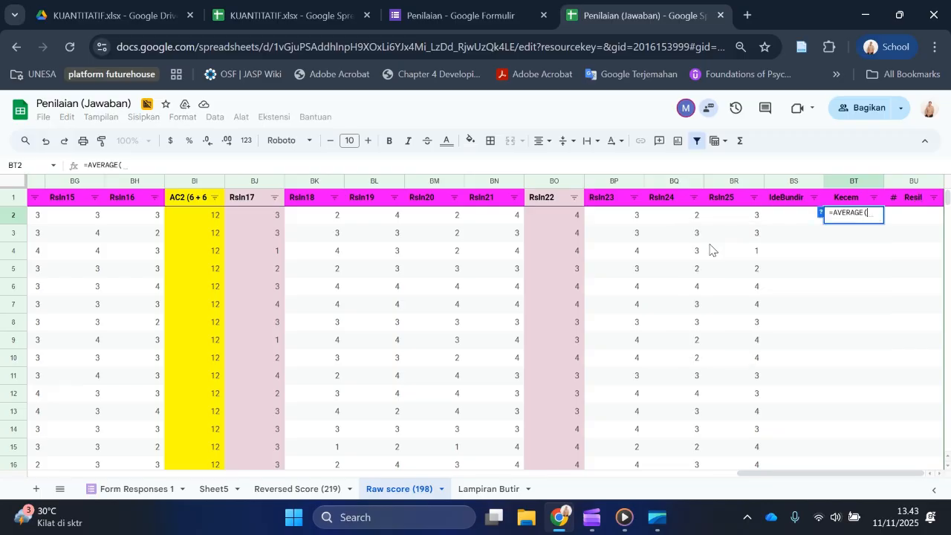
scroll(263, 234, "left", 10)
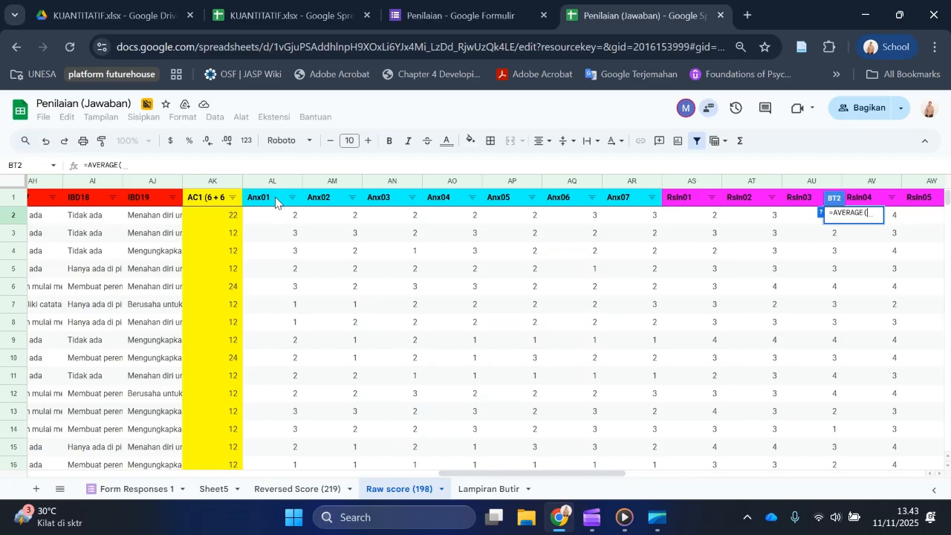
left_click(288, 215)
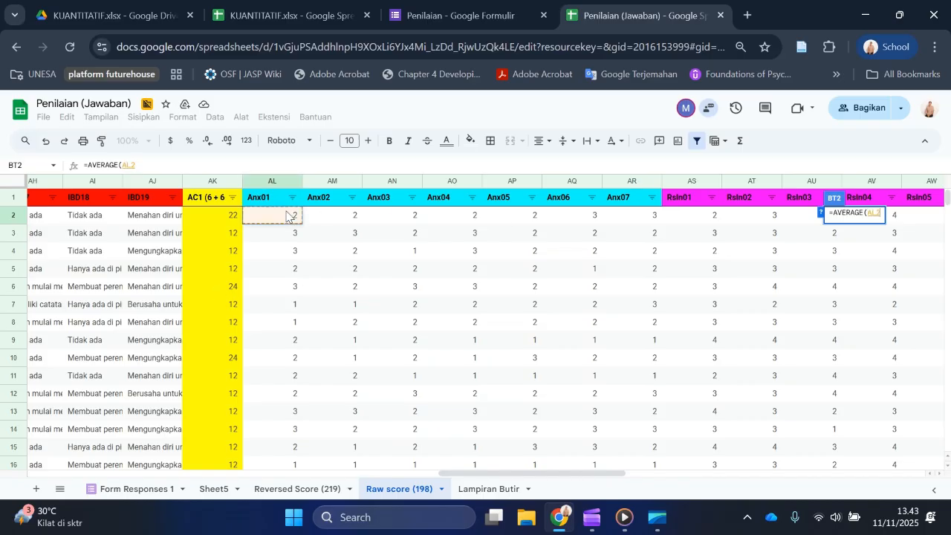
left_click_drag(287, 215, 630, 233)
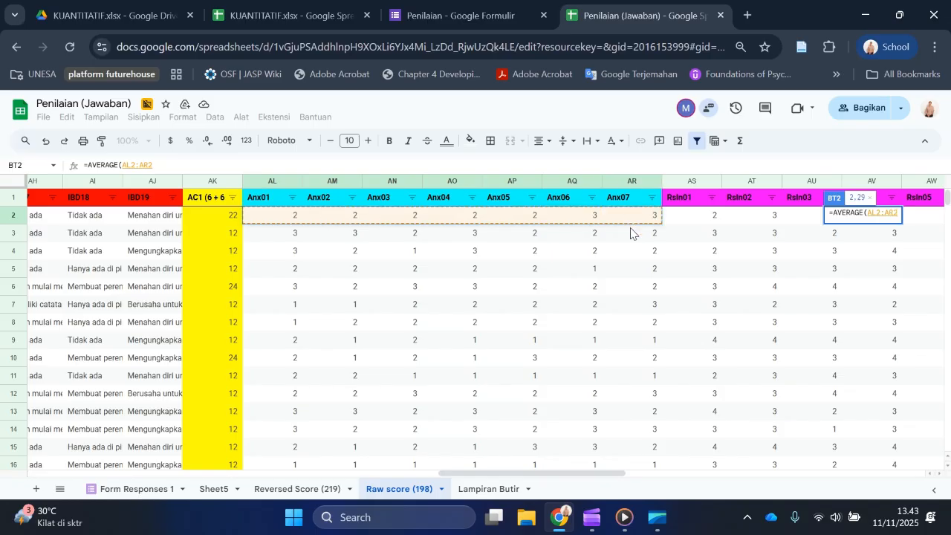
key("Return")
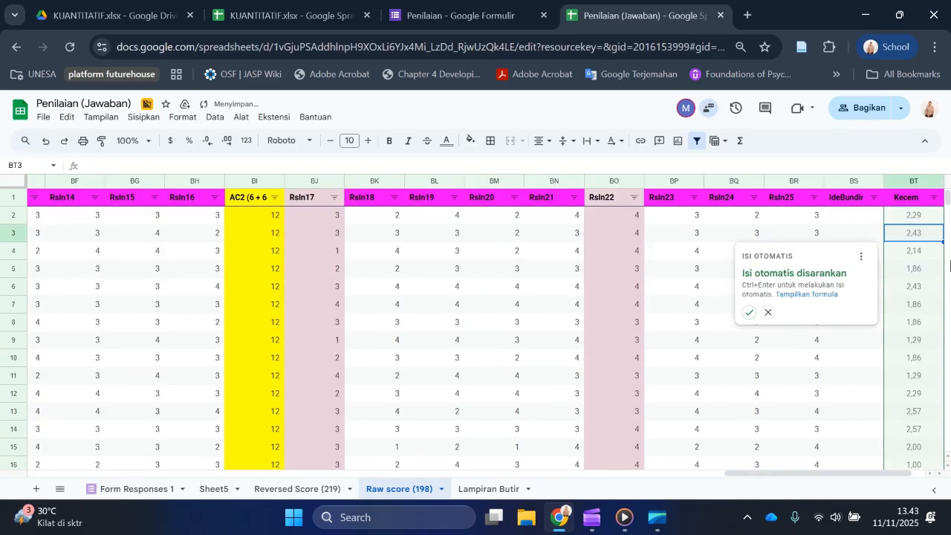
left_click(748, 313)
Step: Start the Resil formula in BU2 with the average of RsIn01 to RsIn16, =AVERAGE(AS2:BH2)
scroll(820, 211, "right", 1)
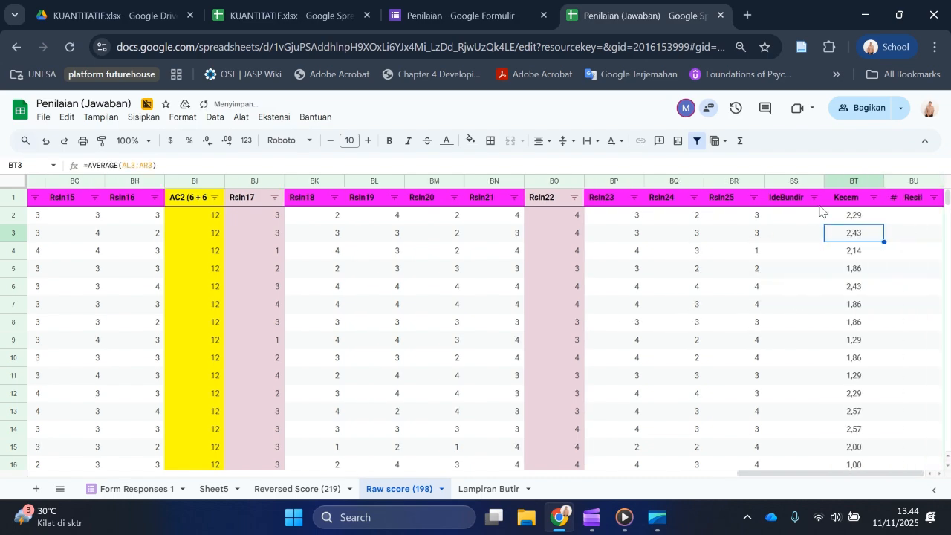
left_click(914, 217)
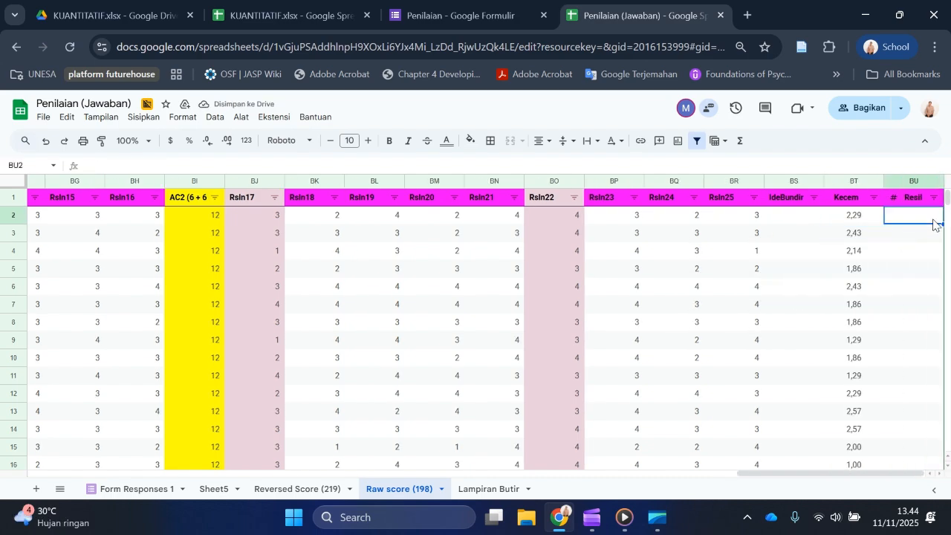
type("=AVERA")
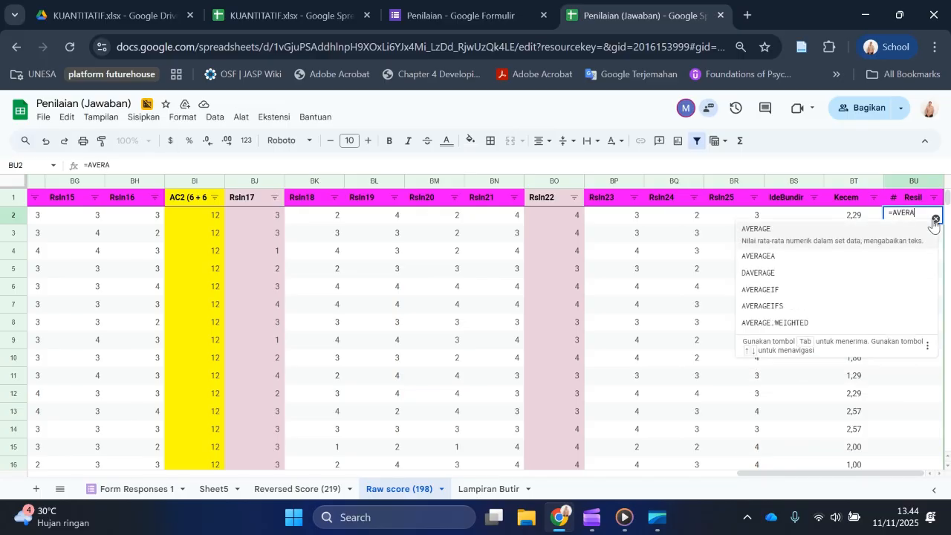
left_click(779, 238)
scroll(473, 245, "left", 3)
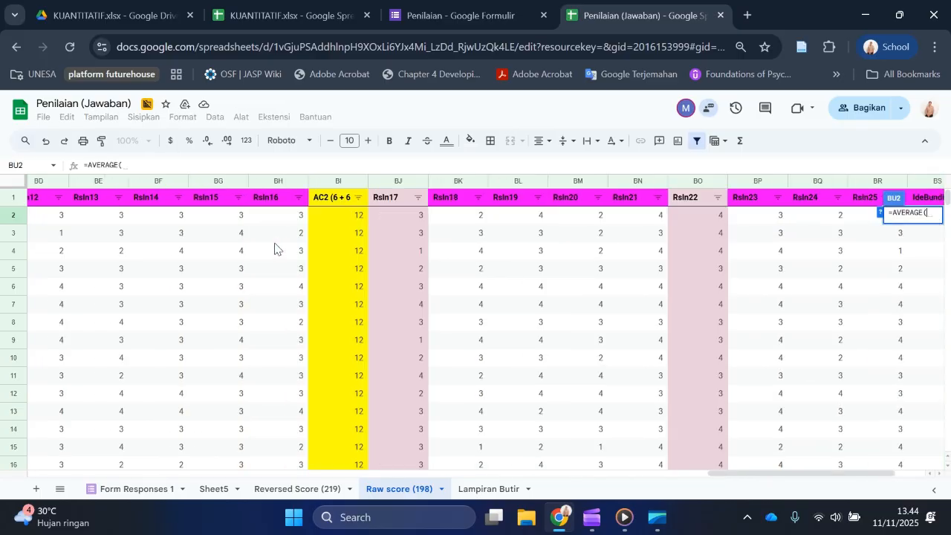
scroll(245, 215, "left", 12)
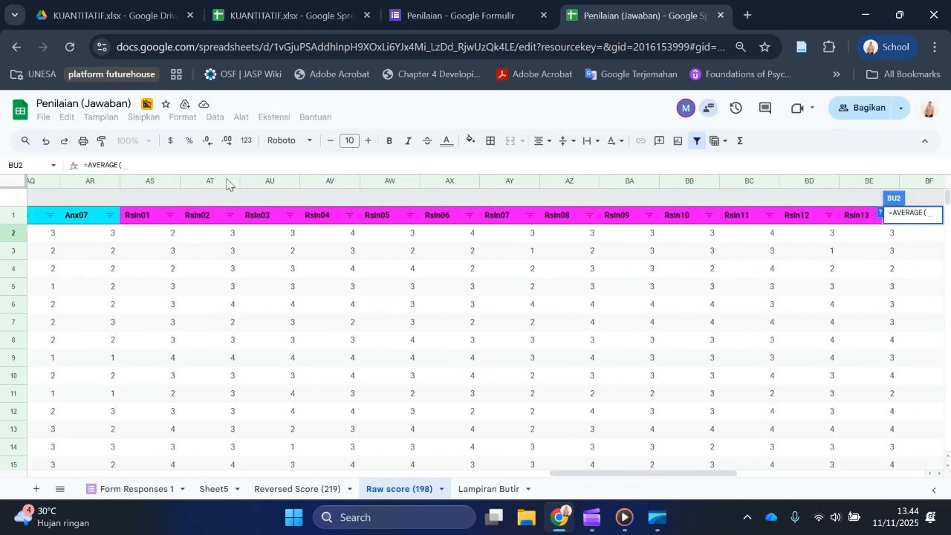
scroll(747, 231, "right", 14)
scroll(747, 234, "right", 1)
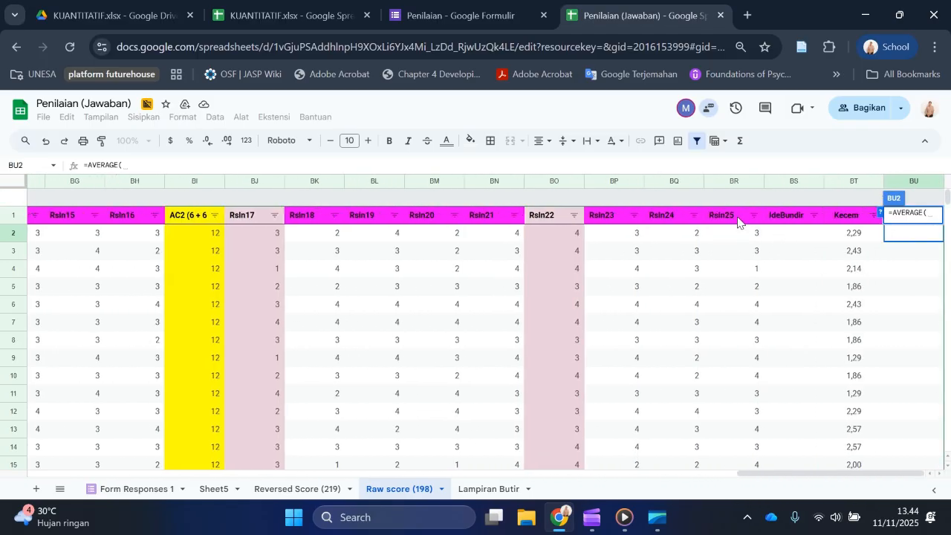
scroll(407, 260, "left", 5)
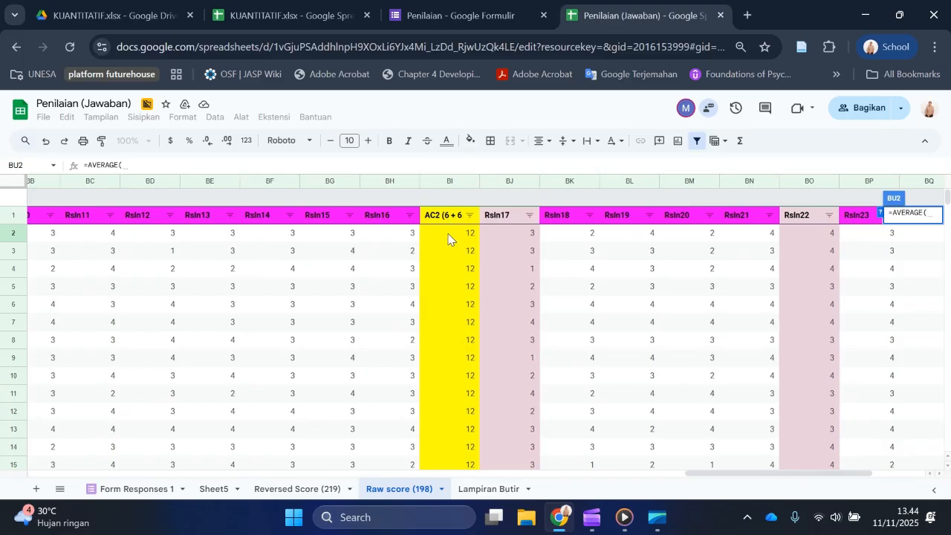
scroll(448, 239, "left", 10)
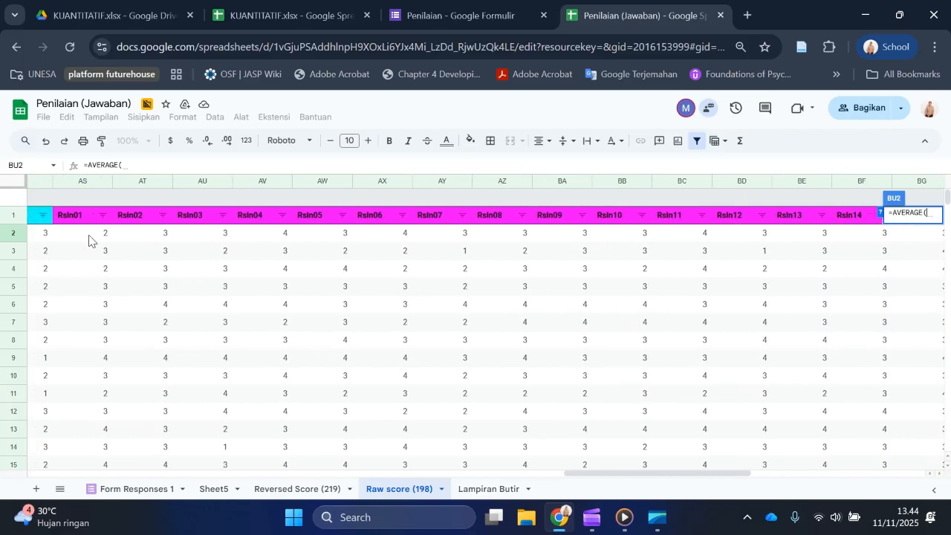
left_click(89, 238)
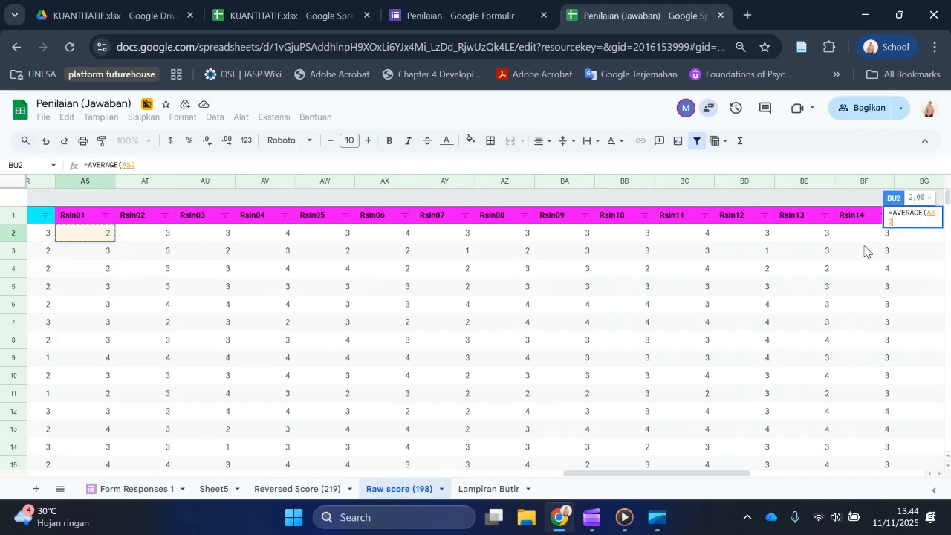
scroll(864, 251, "right", 4)
left_click(689, 238, "shift")
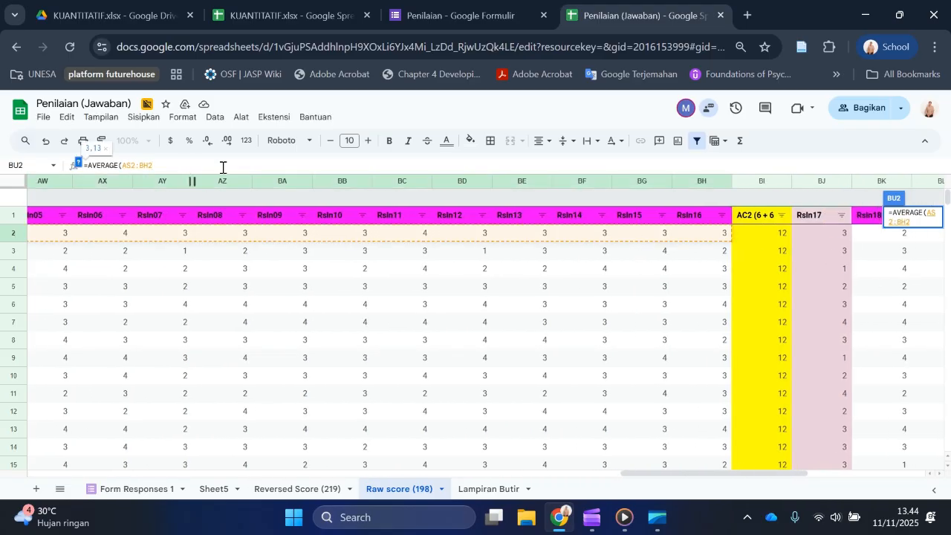
type(")")
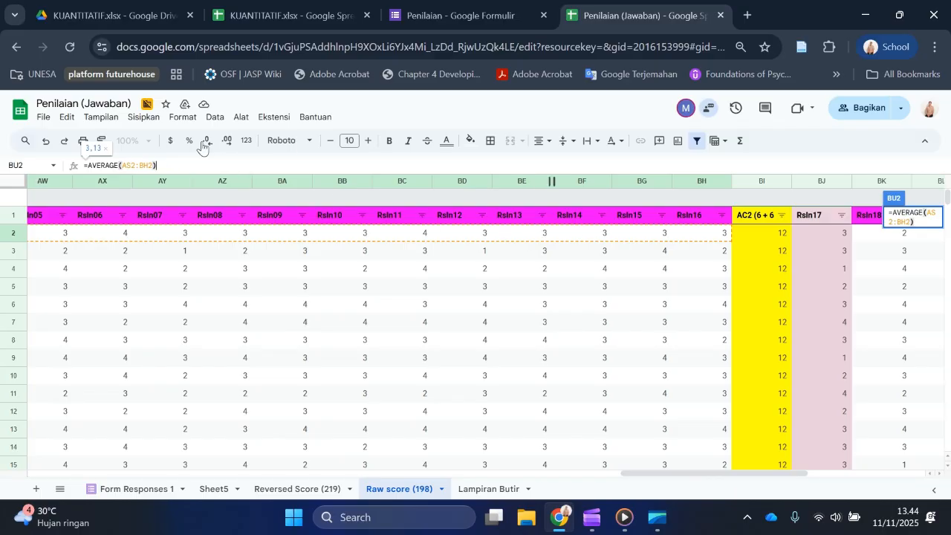
type("+")
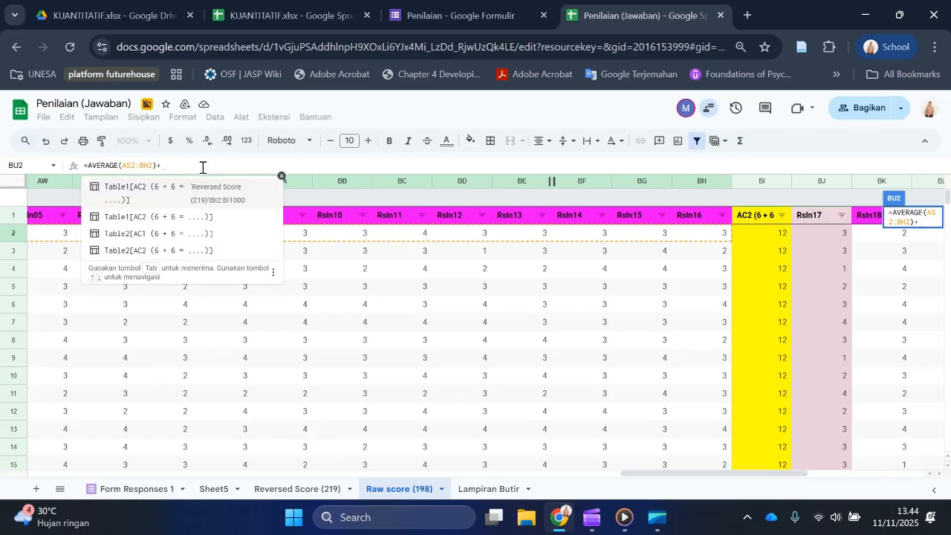
type("AVER")
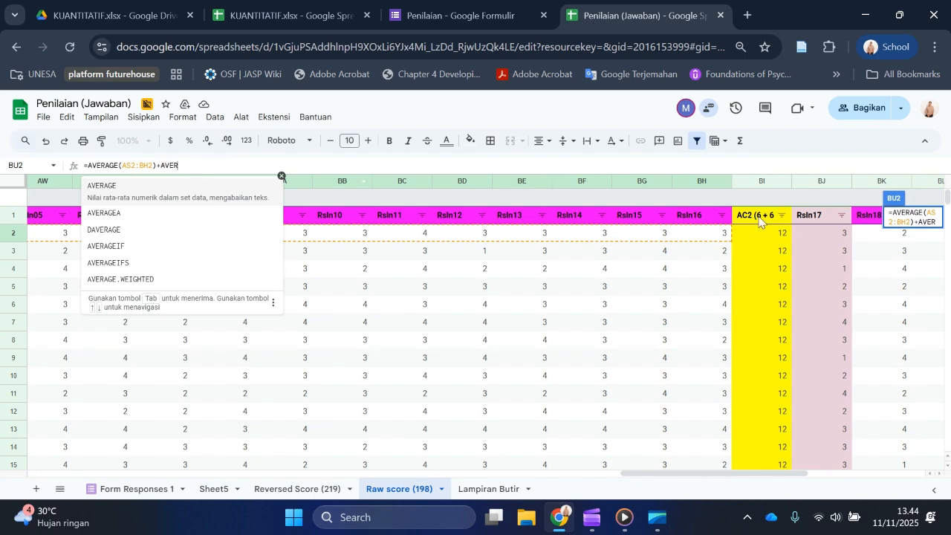
Step: Extend the BU2 formula with +AVERAGE(BJ2:BR2) for RsIn17 to RsIn25 and accept the suggested autofill for the Resil column
left_click(112, 191)
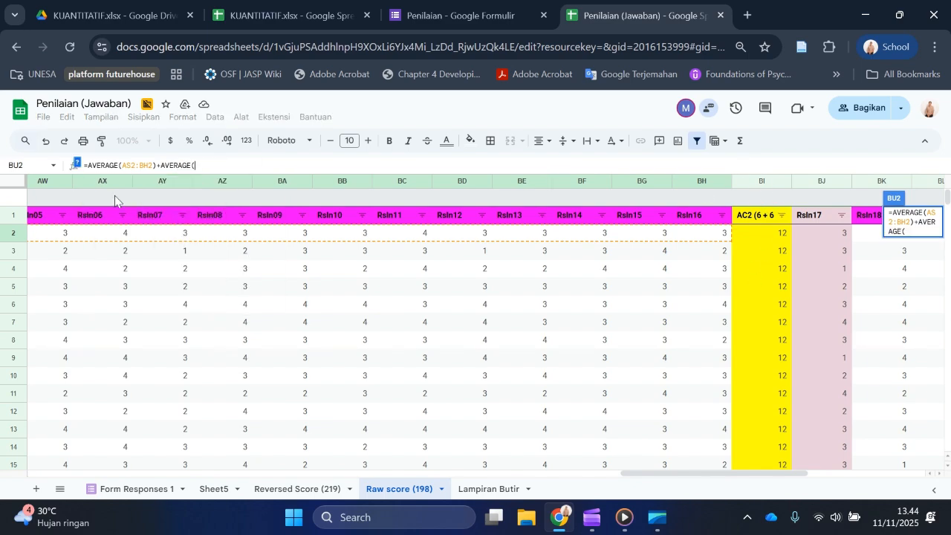
scroll(698, 234, "right", 5)
left_click(513, 235)
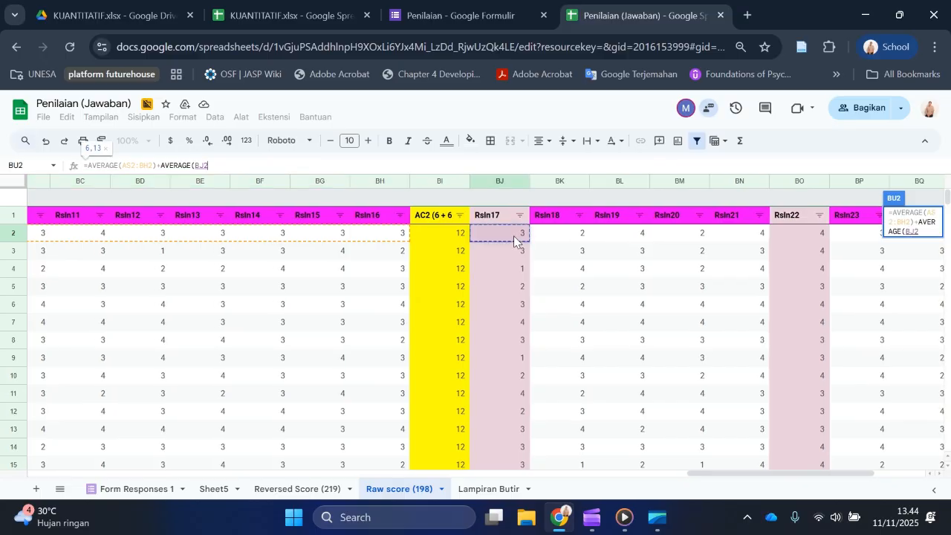
scroll(517, 237, "right", 4)
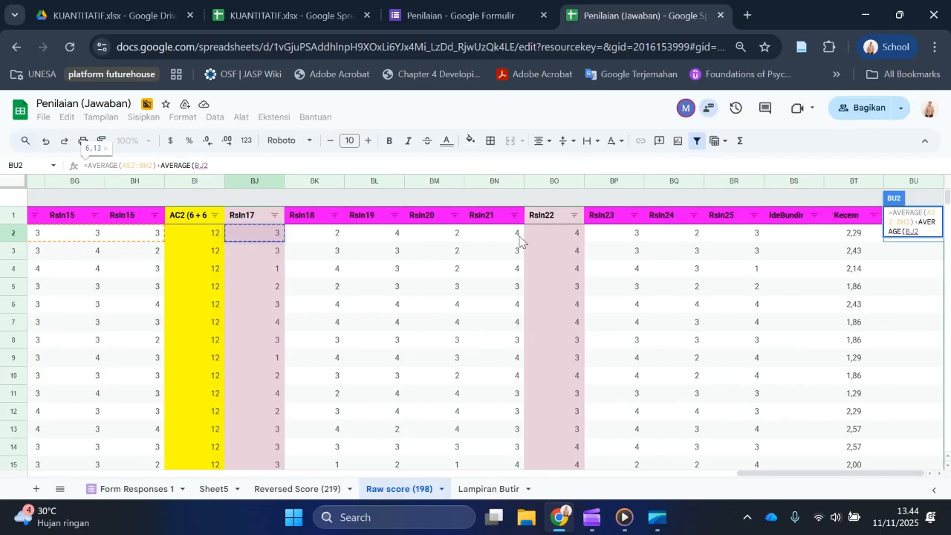
left_click(730, 240, "shift")
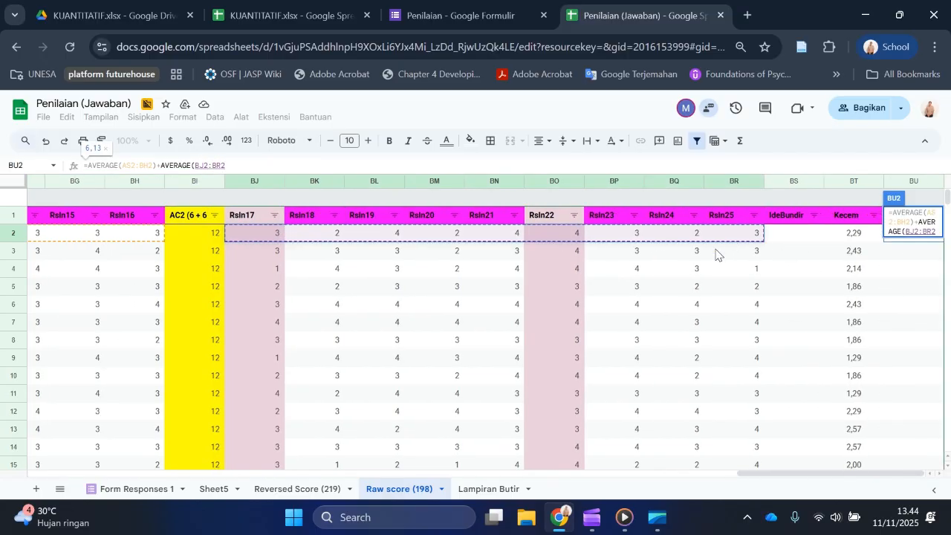
key("Return")
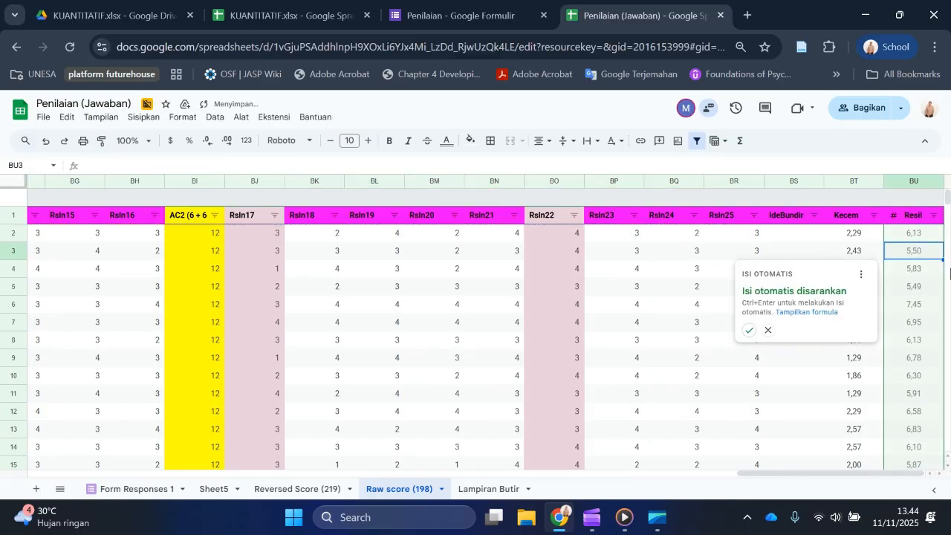
left_click(747, 332)
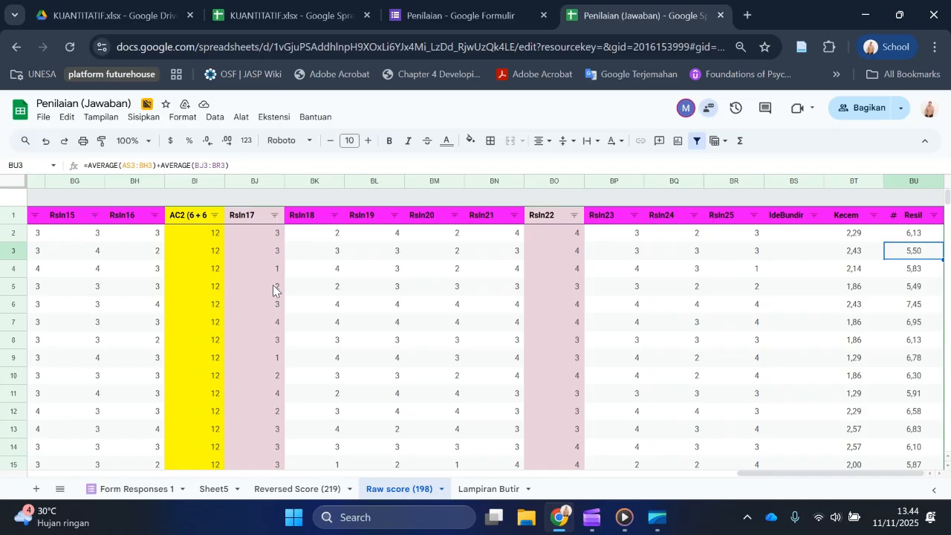
Step: Select the entire Raw score (198) table from the Timestamp header to the last Resil row, A1:BU199
left_click(436, 305)
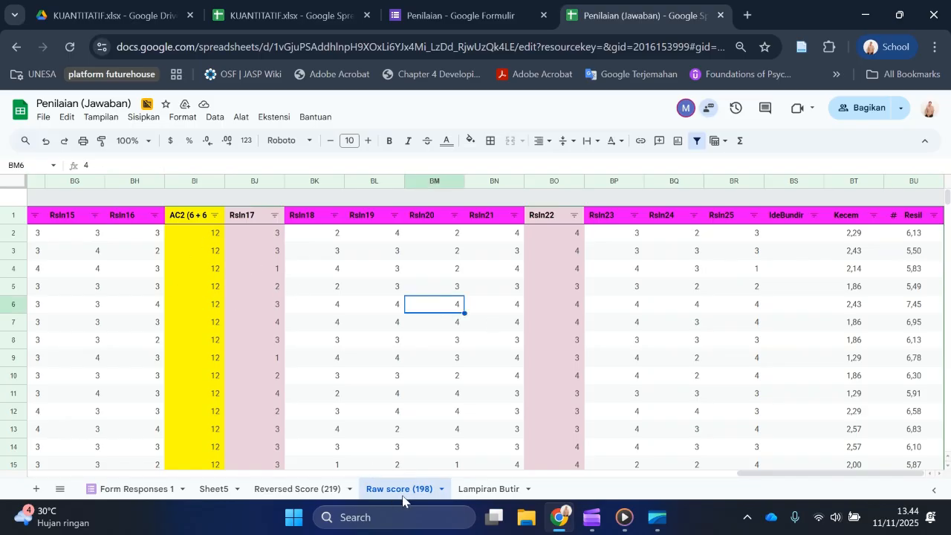
scroll(399, 436, "left", 3)
scroll(399, 437, "left", 15)
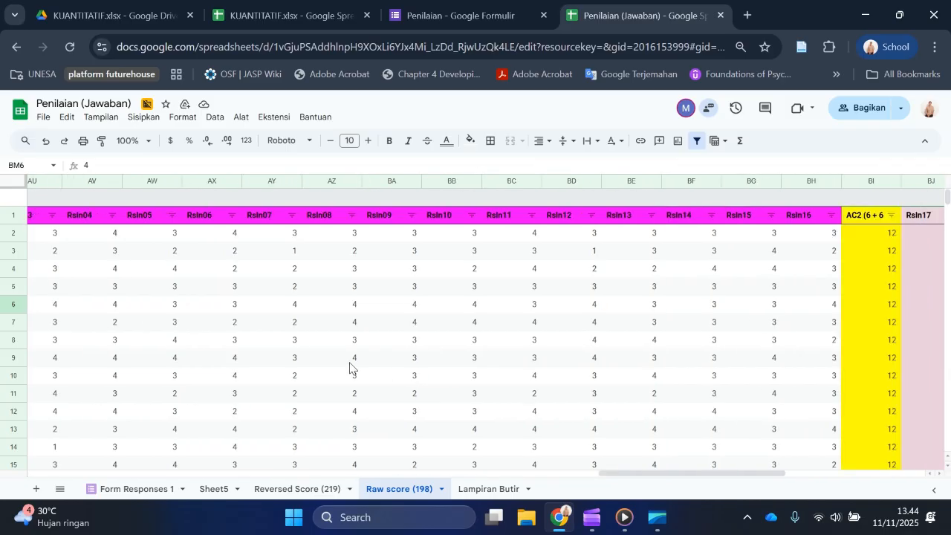
scroll(337, 361, "left", 20)
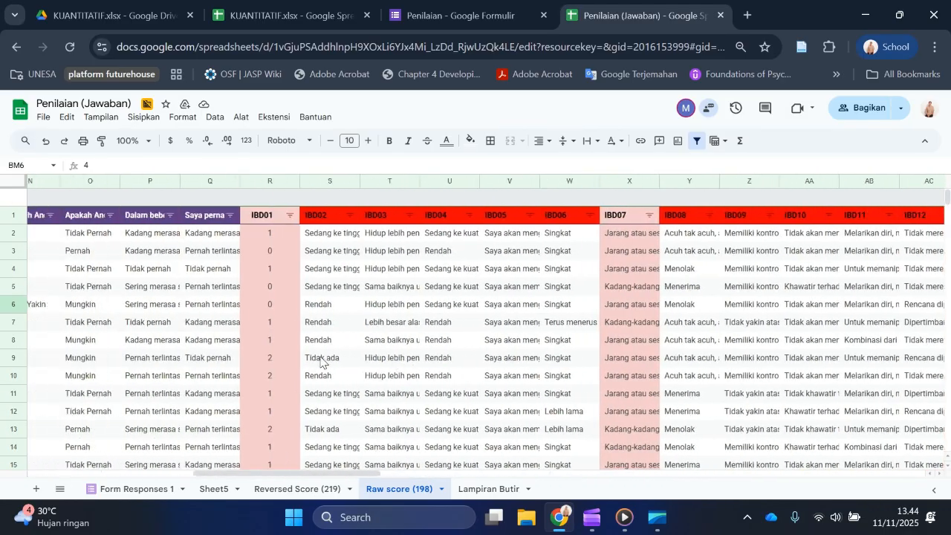
scroll(316, 365, "left", 2)
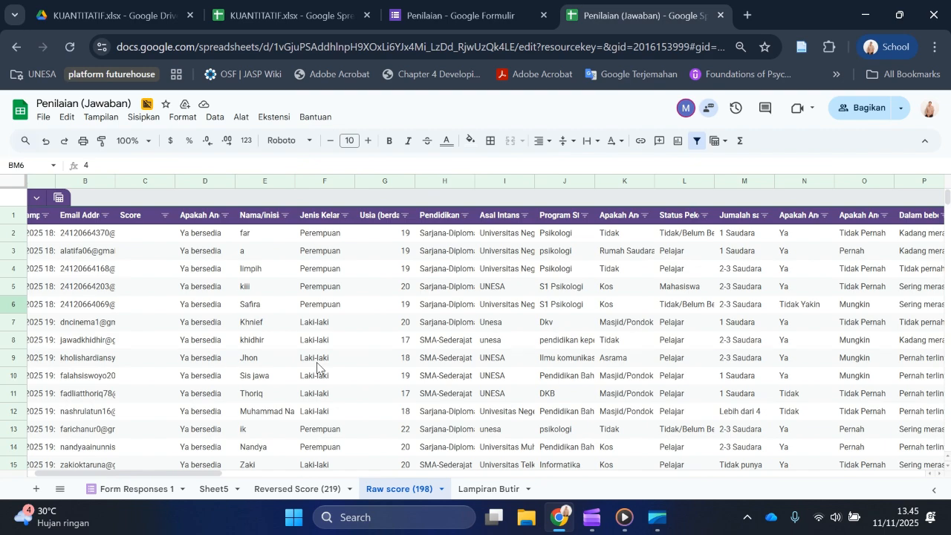
scroll(363, 291, "left", 2)
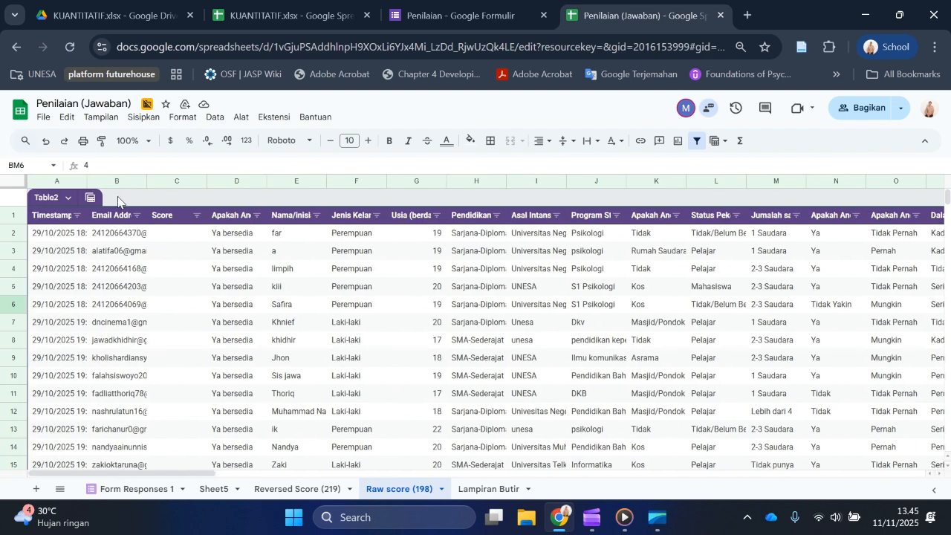
left_click(65, 220)
key("ctrl+shift+Right")
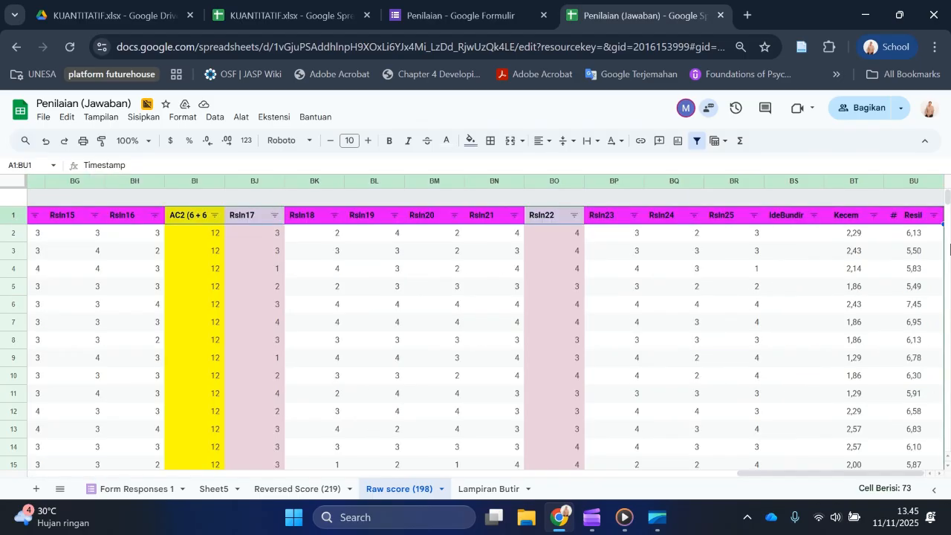
key("ctrl+shift+Down")
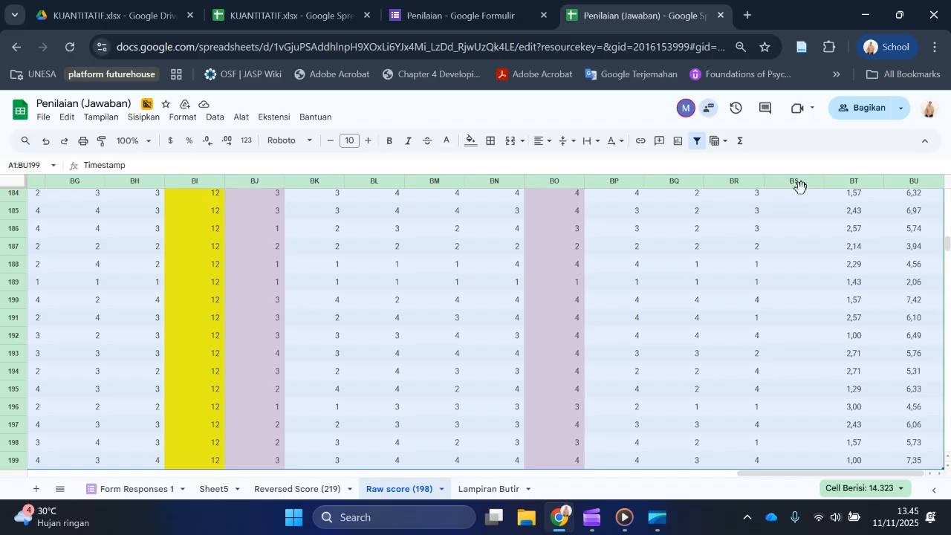
Step: Open Excel with a new blank workbook and paste the copied Raw score table starting at cell A1
left_click(373, 520)
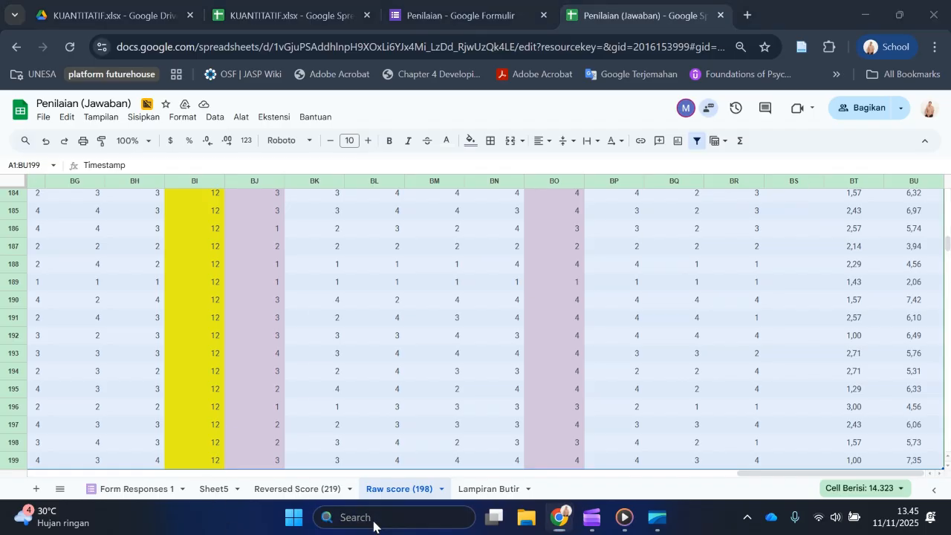
type("EXCE")
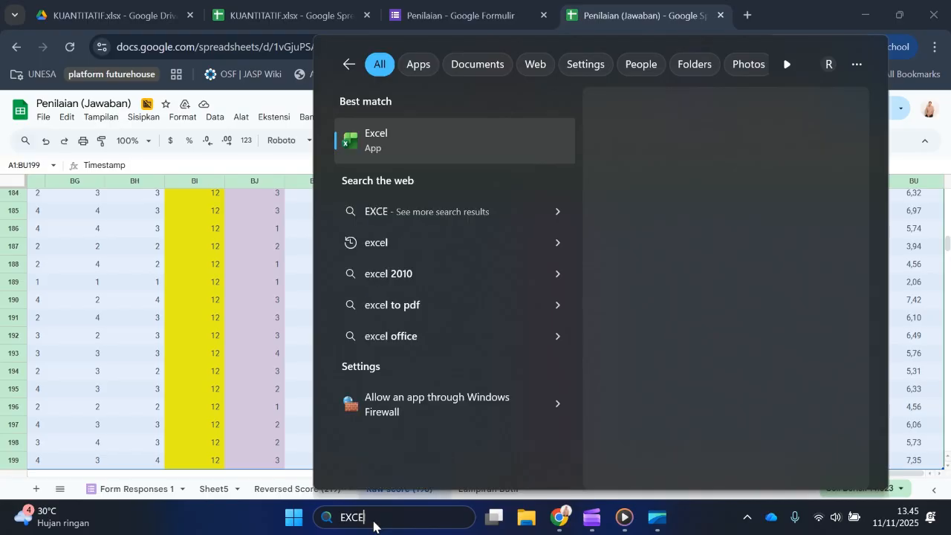
key("Return")
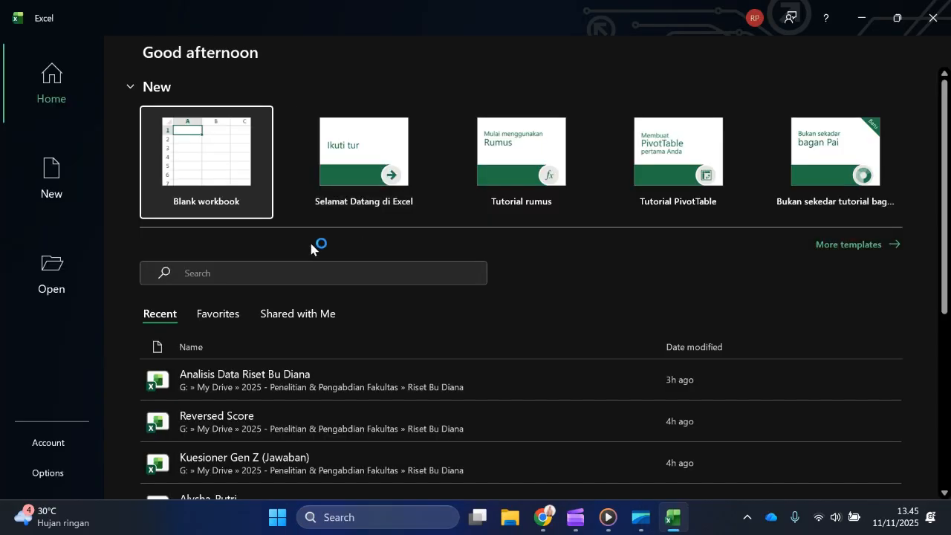
left_click(181, 157)
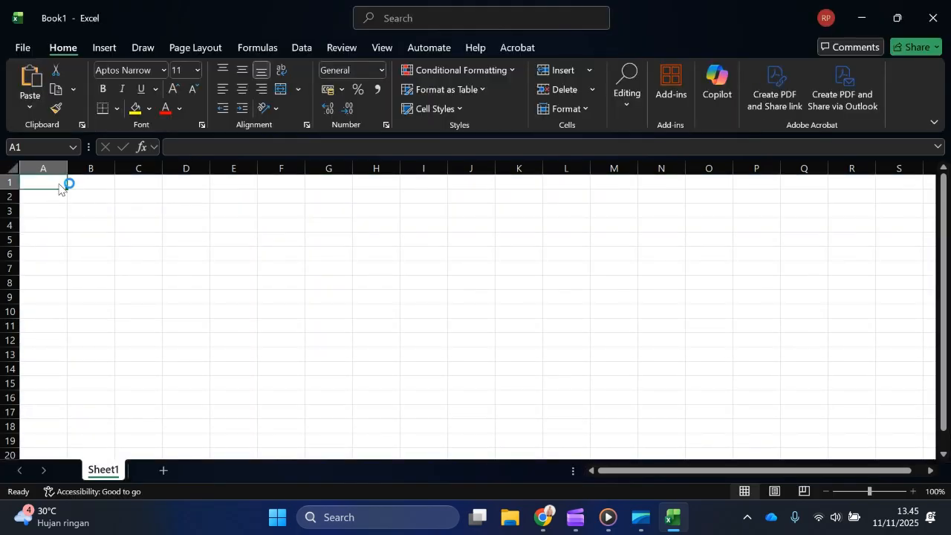
right_click(67, 182)
left_click(96, 164)
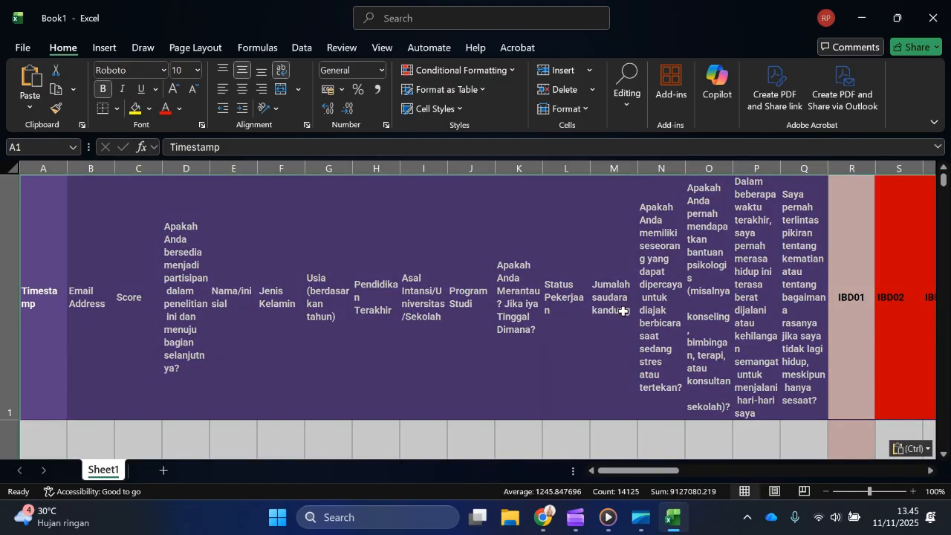
Step: Check the pasted Kecem and Resil columns at the table's end, including the content of cell BT2
scroll(622, 311, "right", 20)
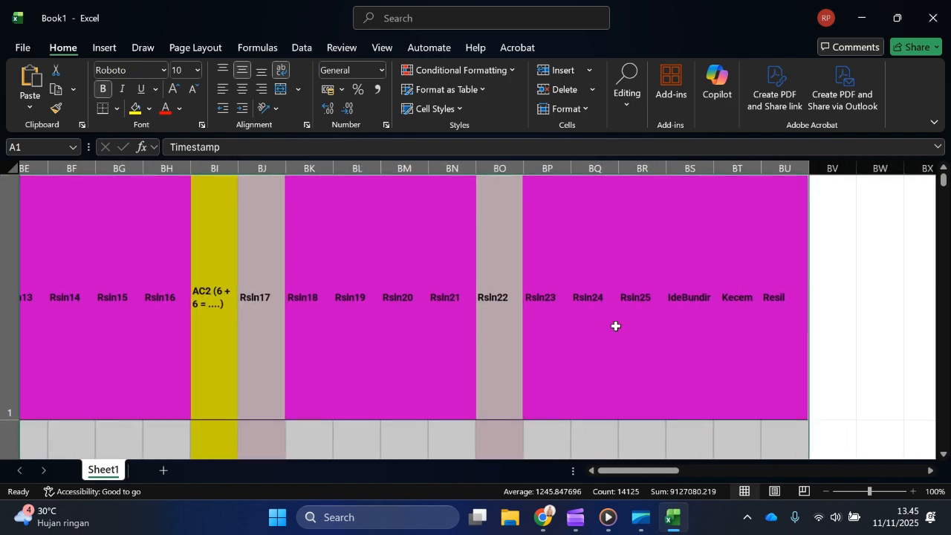
scroll(615, 325, "right", 4)
scroll(418, 323, "down", 2)
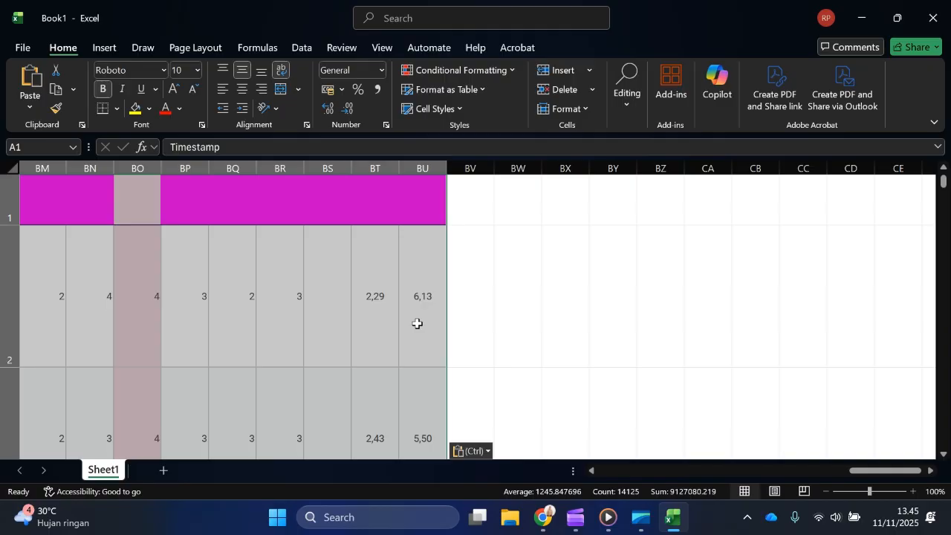
left_click(374, 294)
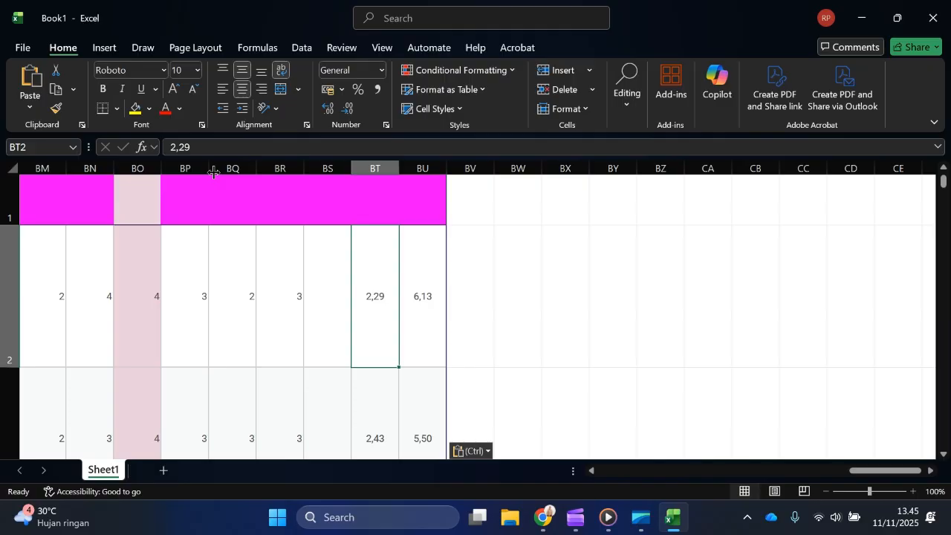
Step: Reduce the height of header row 1 in the pasted table
scroll(409, 242, "up", 2)
scroll(364, 298, "left", 2)
scroll(365, 297, "down", 1)
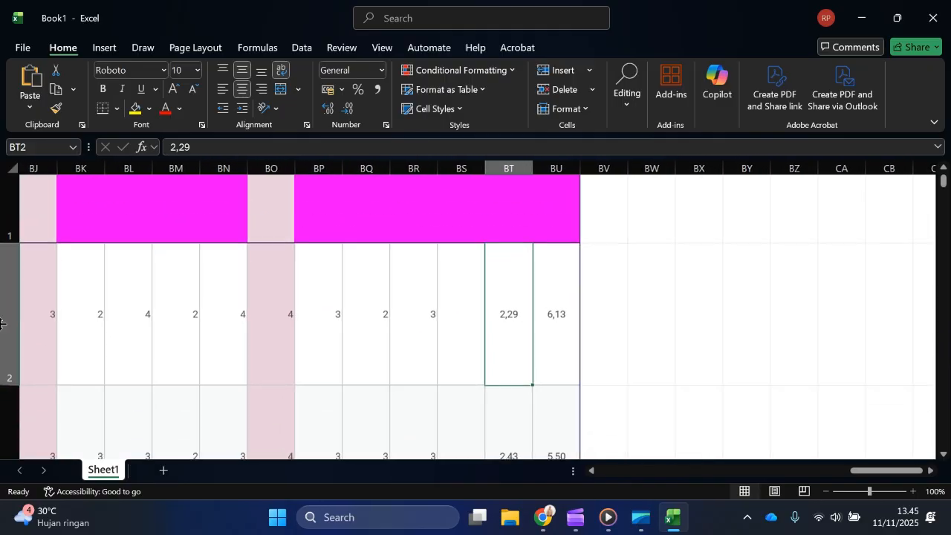
scroll(66, 269, "down", 1)
scroll(79, 269, "up", 1)
scroll(78, 271, "left", 15)
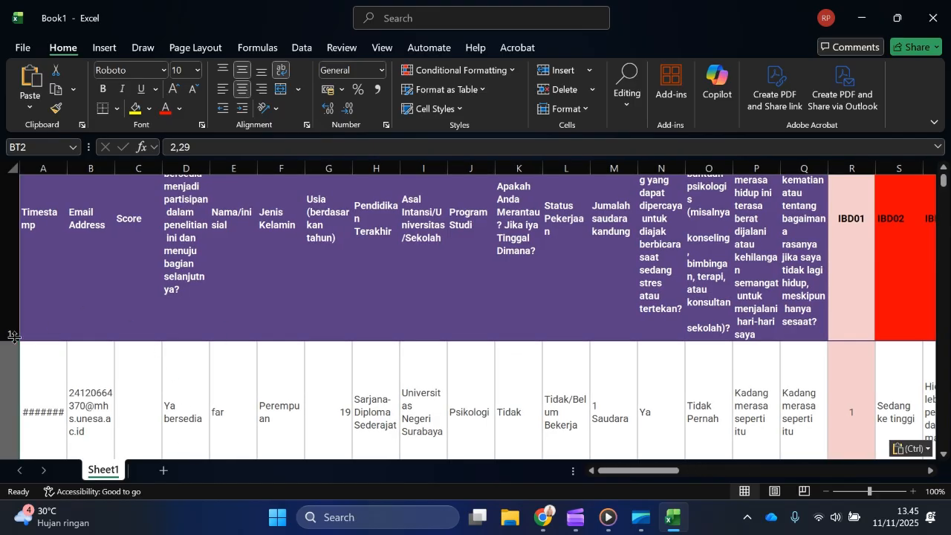
left_click_drag(8, 341, 6, 270)
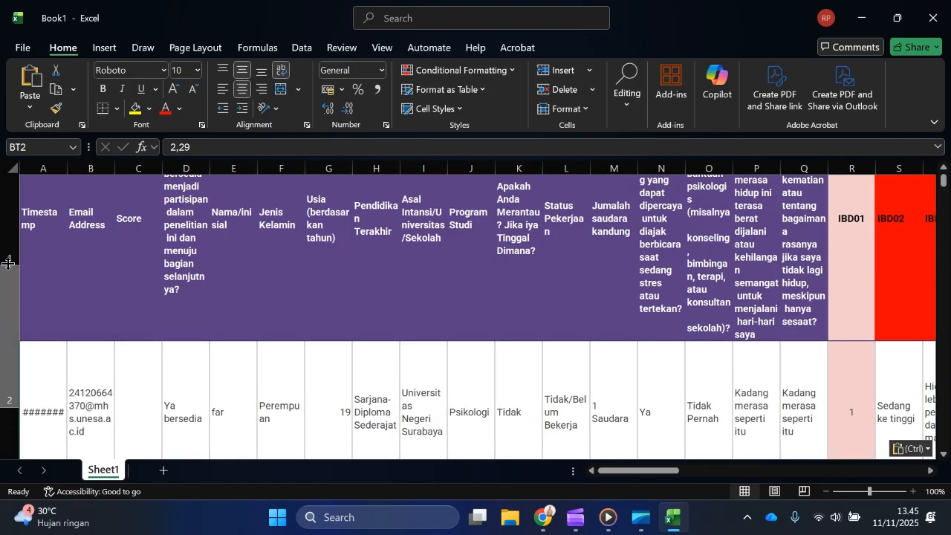
key("ctrl+z")
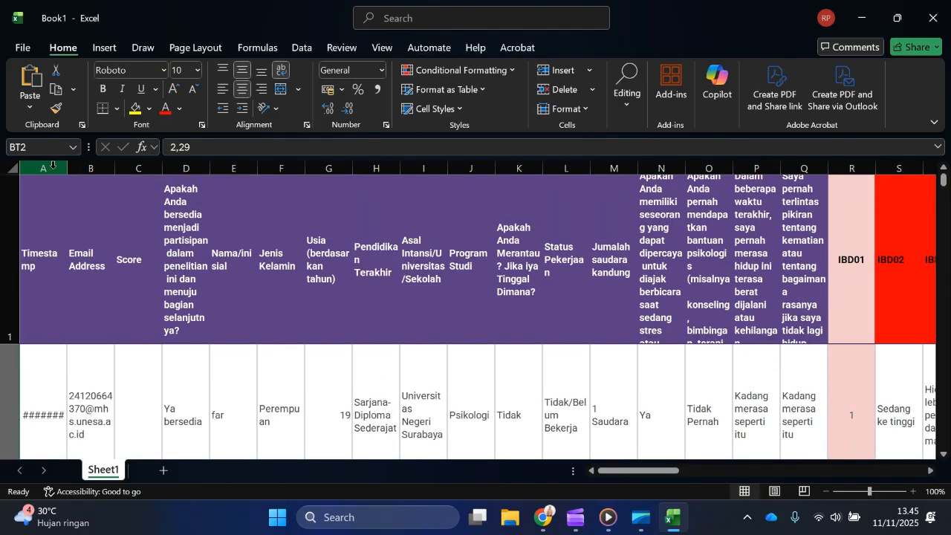
Step: Delete columns A to E: Timestamp, Email Address, Score, the participation consent question and Nama/inisial
left_click(53, 169)
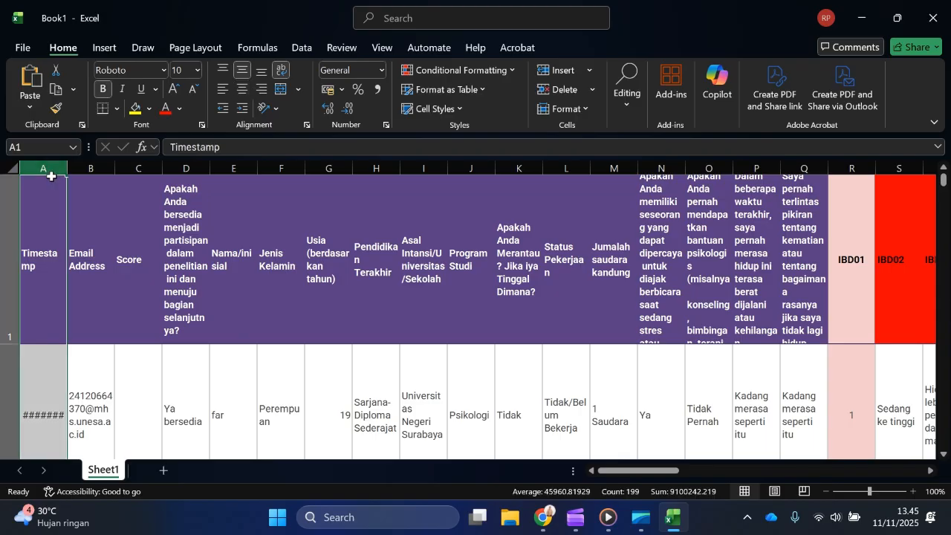
left_click(92, 169, "ctrl")
left_click(140, 169, "ctrl")
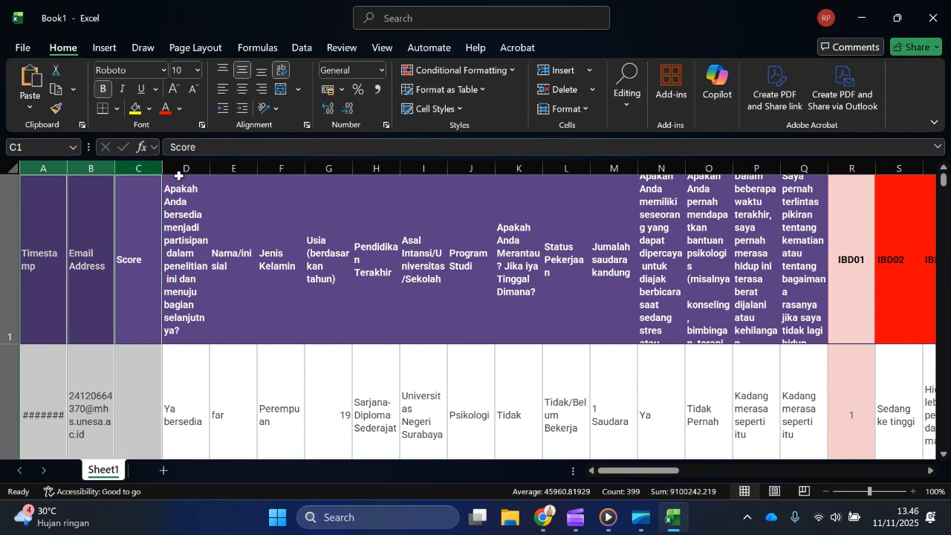
left_click(192, 169, "ctrl")
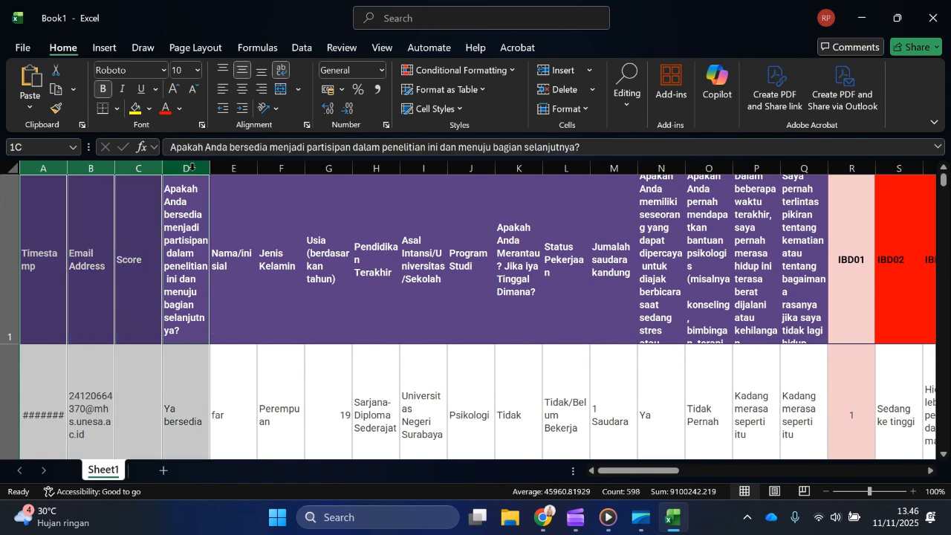
left_click(245, 167, "ctrl")
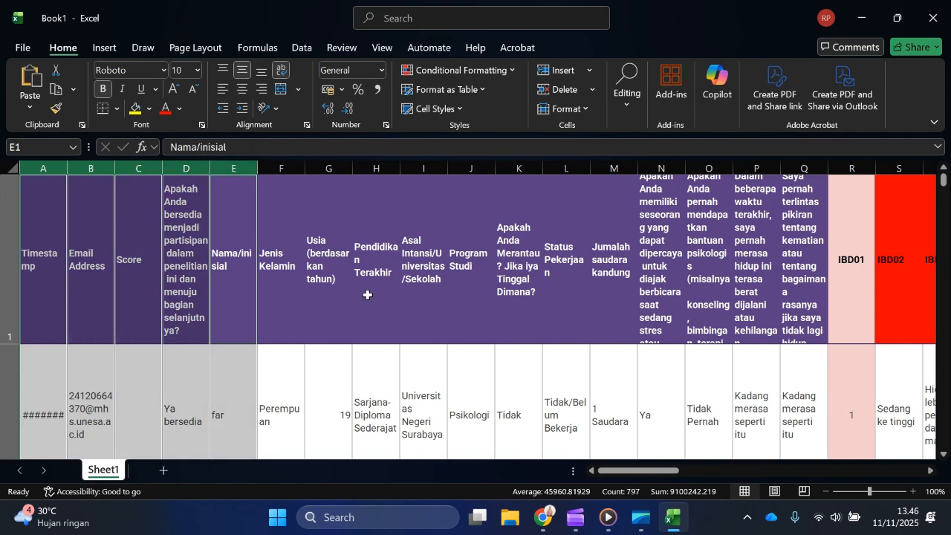
right_click(243, 169)
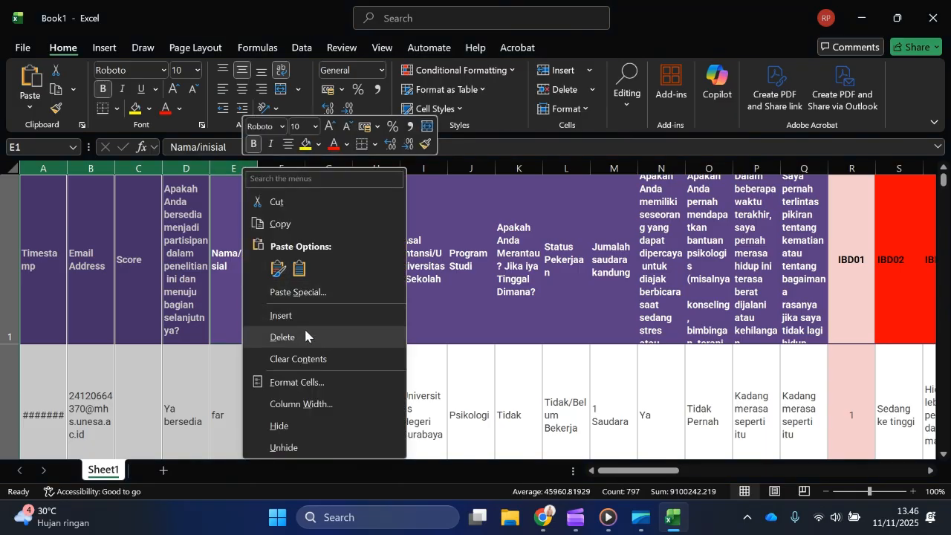
left_click(283, 337)
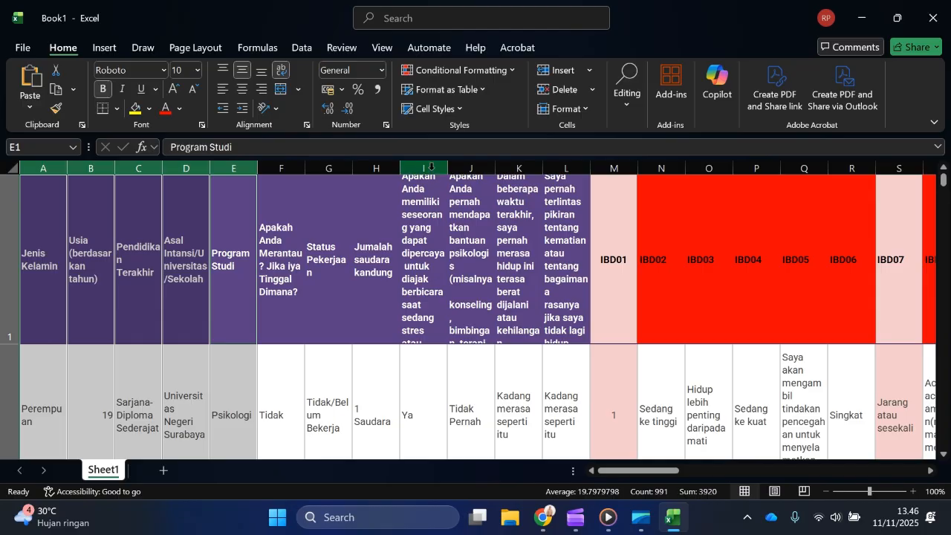
Step: Widen the four long question columns I to L to the same width
left_click_drag(430, 167, 676, 169)
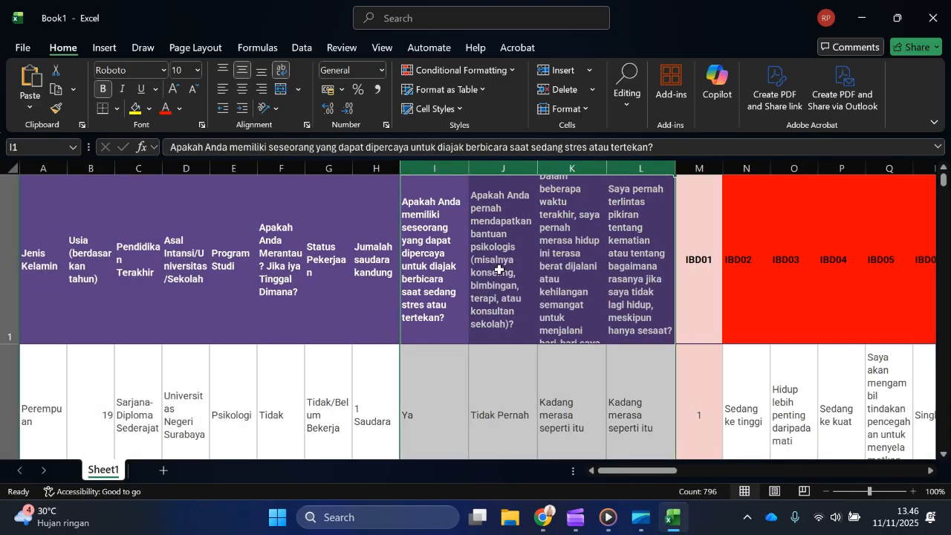
scroll(499, 269, "down", 1)
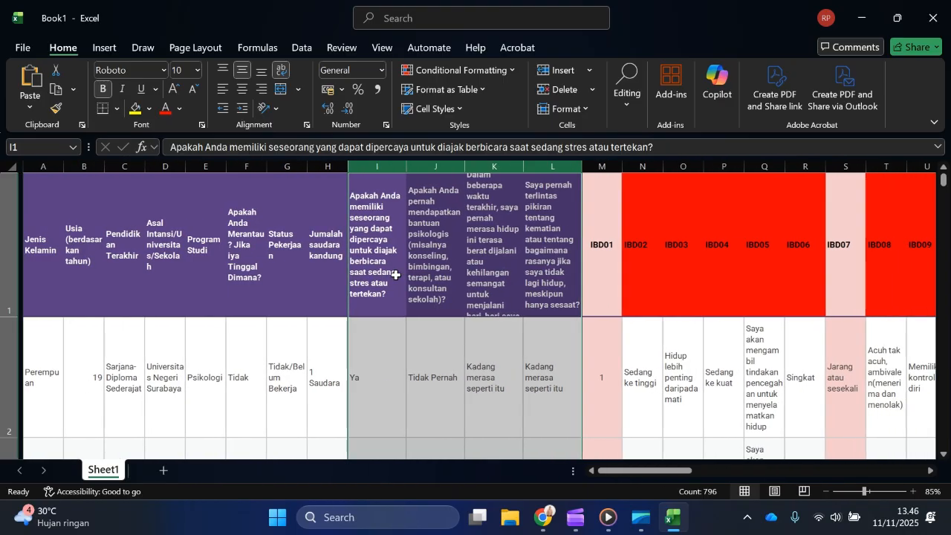
scroll(394, 275, "down", 2)
scroll(393, 272, "up", 2)
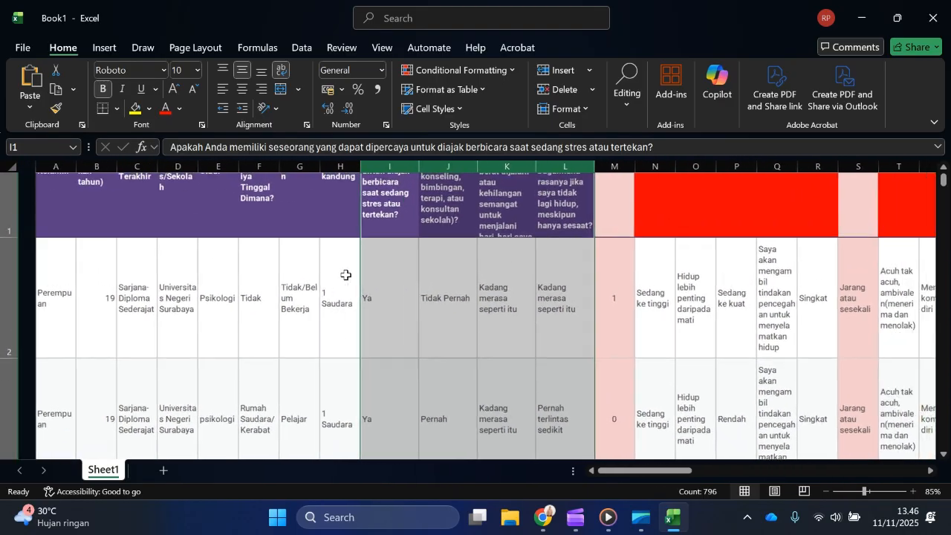
Step: Set up saving a copy of the workbook in the Downloads folder as CSV (Comma delimited)
left_click(27, 49)
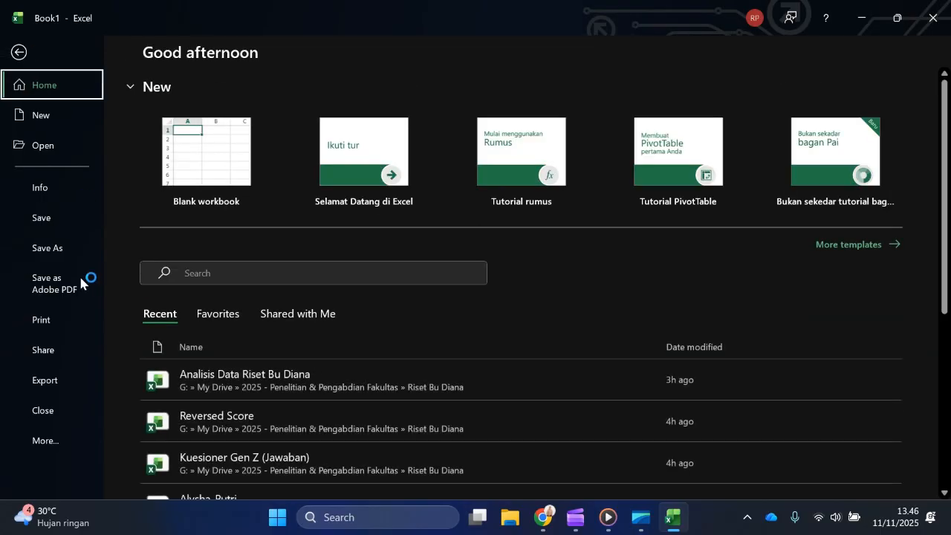
left_click(60, 244)
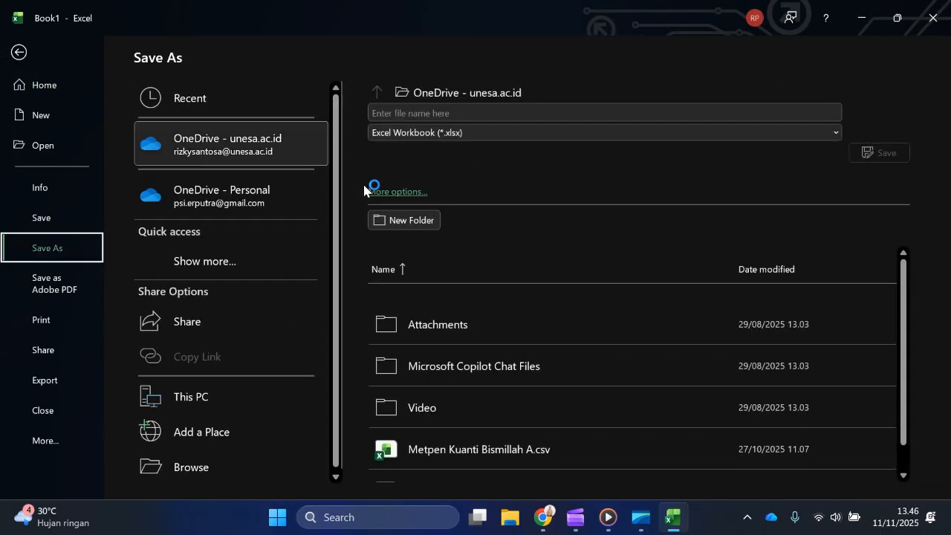
left_click(177, 476)
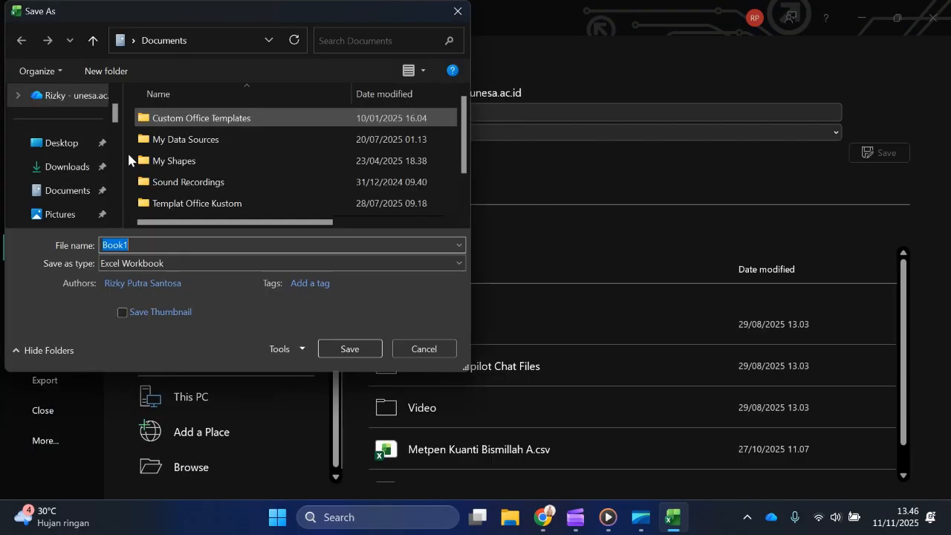
left_click(79, 168)
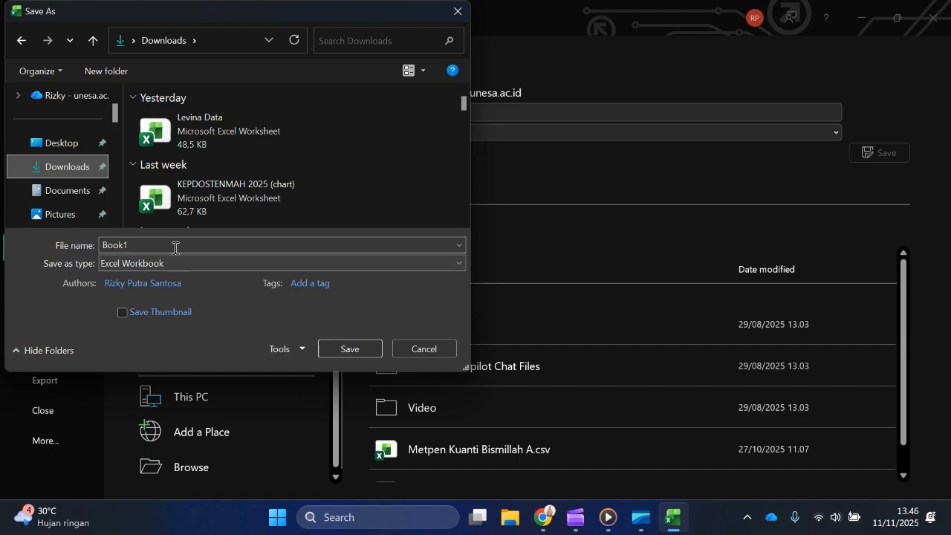
left_click(179, 281)
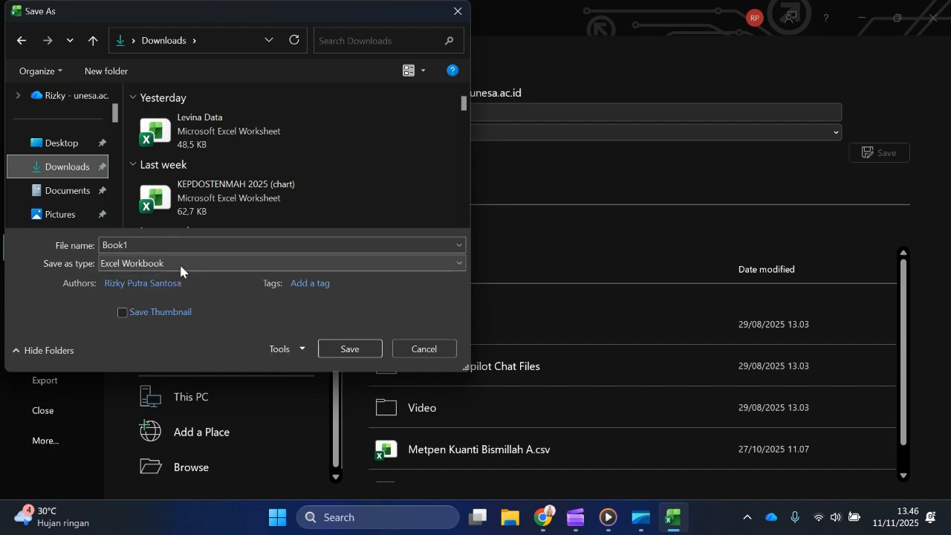
left_click(170, 262)
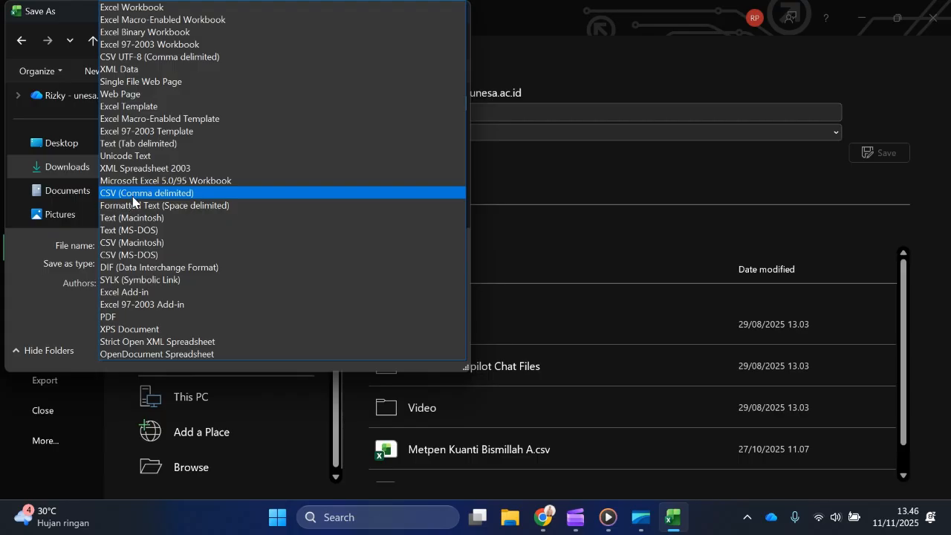
left_click(132, 196)
Step: Name the file "Data Analisis - " followed by the person's name and "(198)", save it, and dismiss the data loss notice
left_click(187, 245)
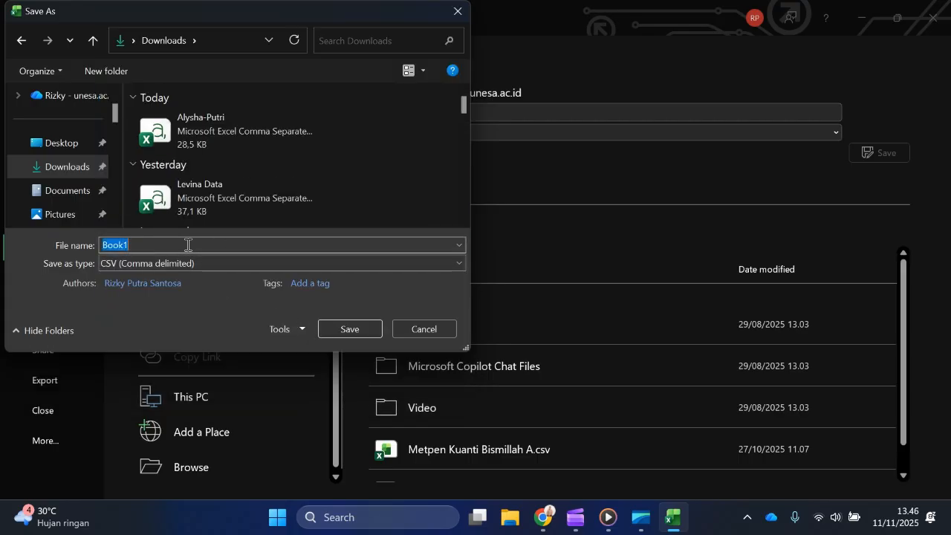
type("d")
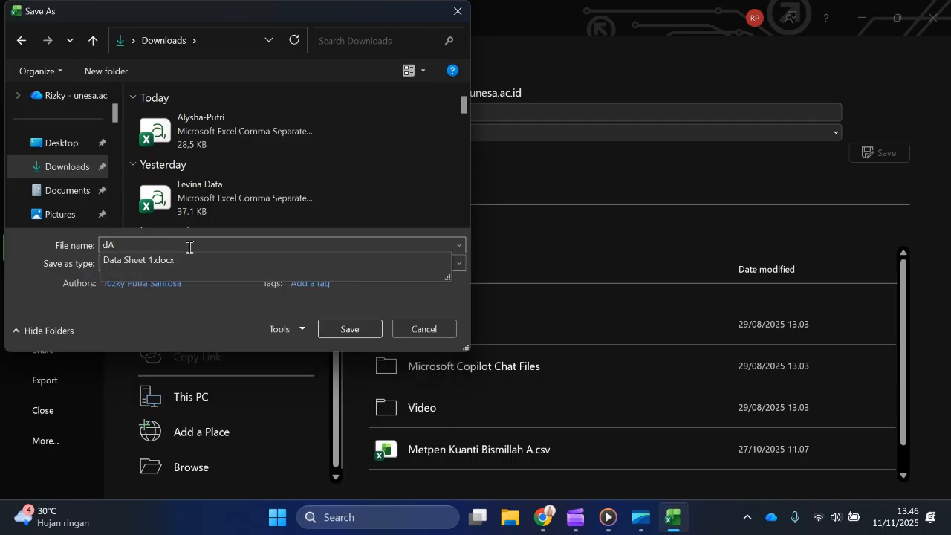
key("BackSpace")
type("Data Analisis - Rofiq (198")
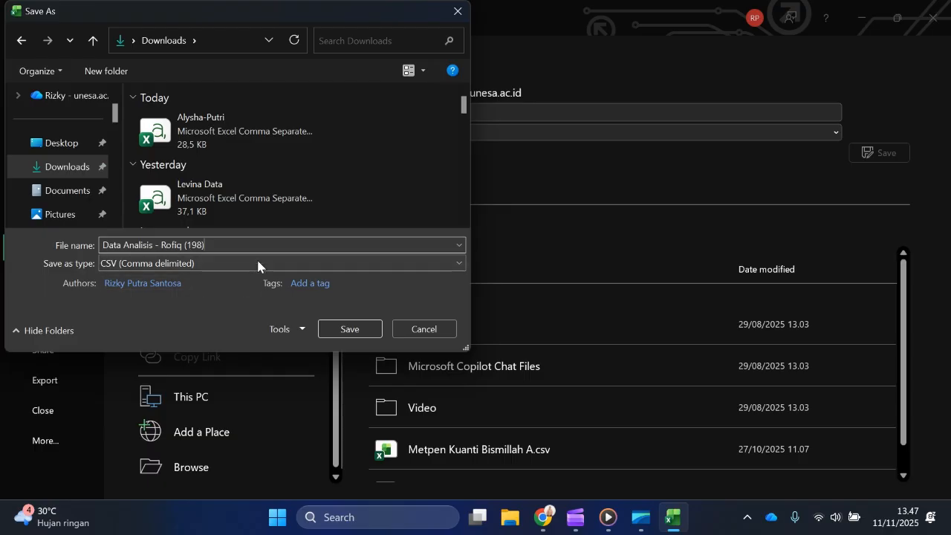
left_click(350, 330)
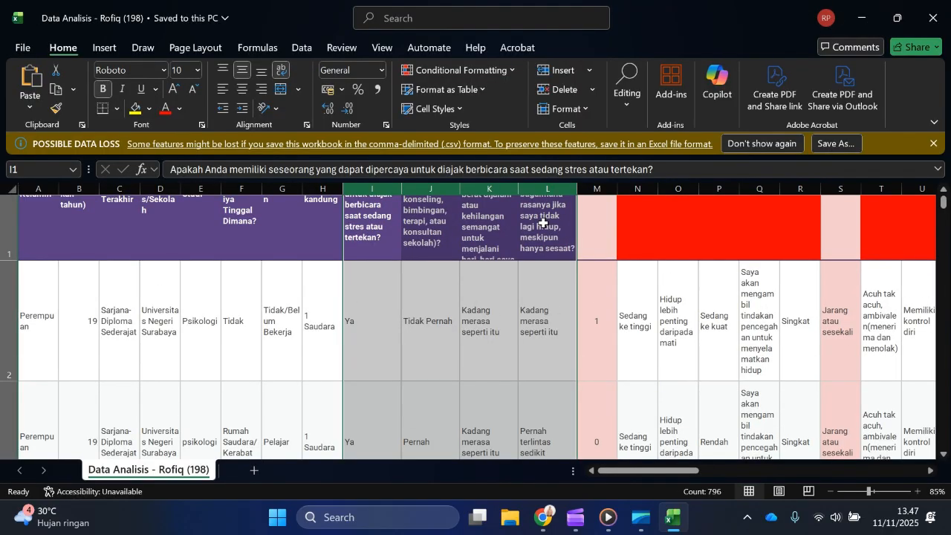
left_click(934, 144)
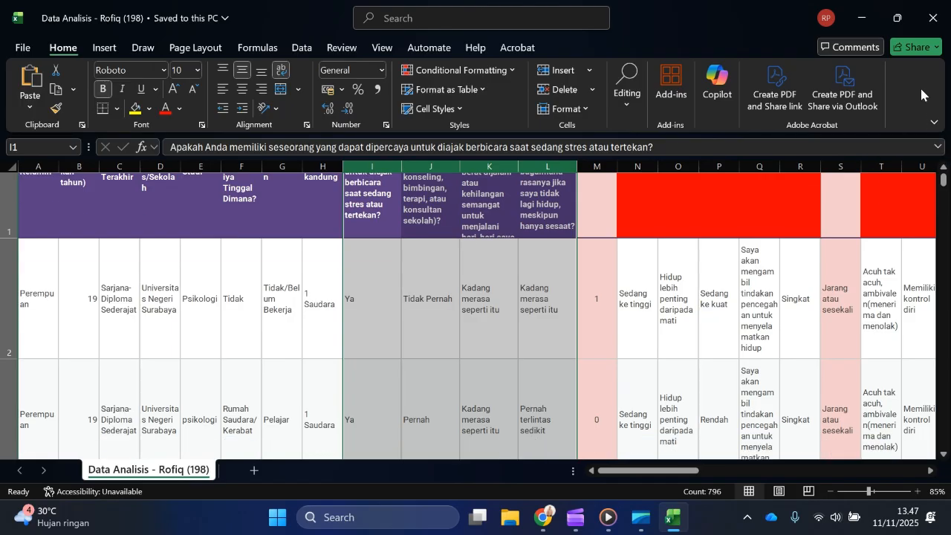
Step: Close the Excel workbook and launch JASP 0.19.3.0
left_click(933, 18)
left_click(361, 518)
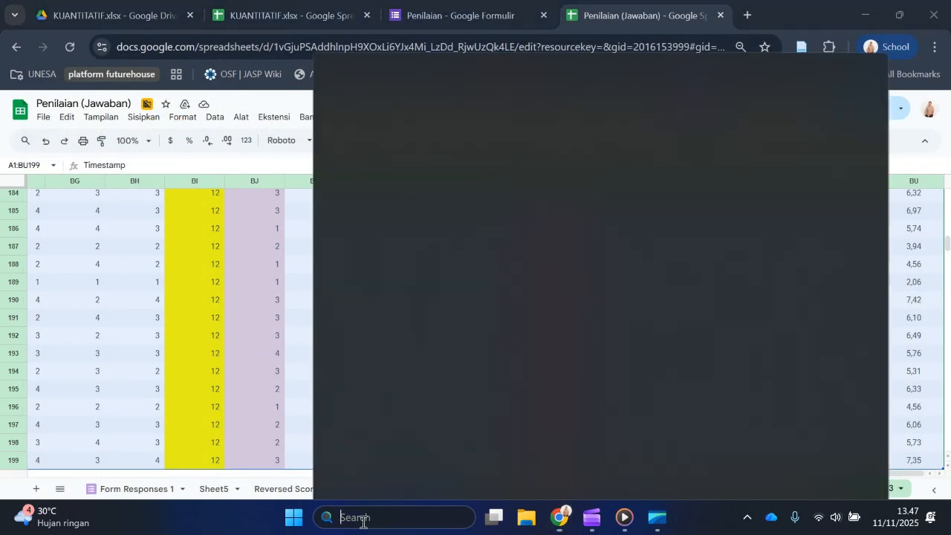
type("jasp")
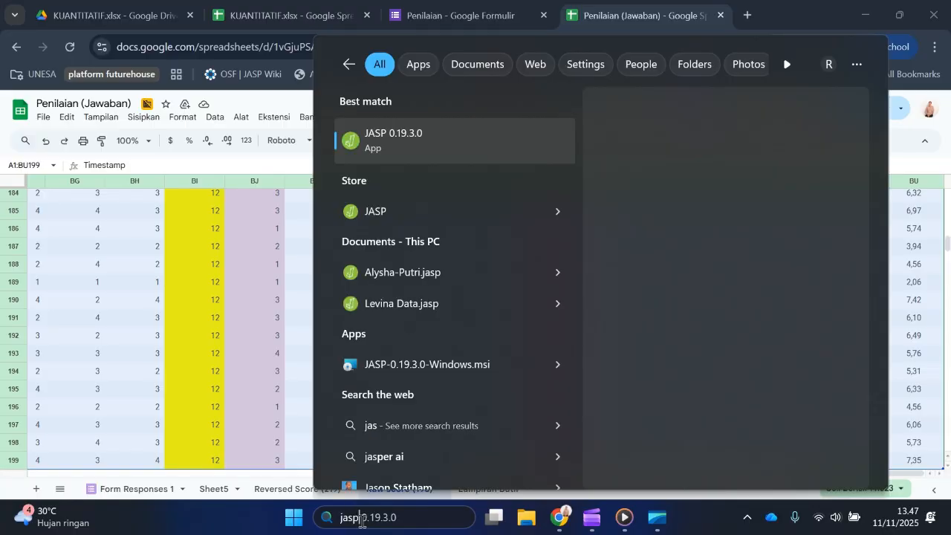
key("Return")
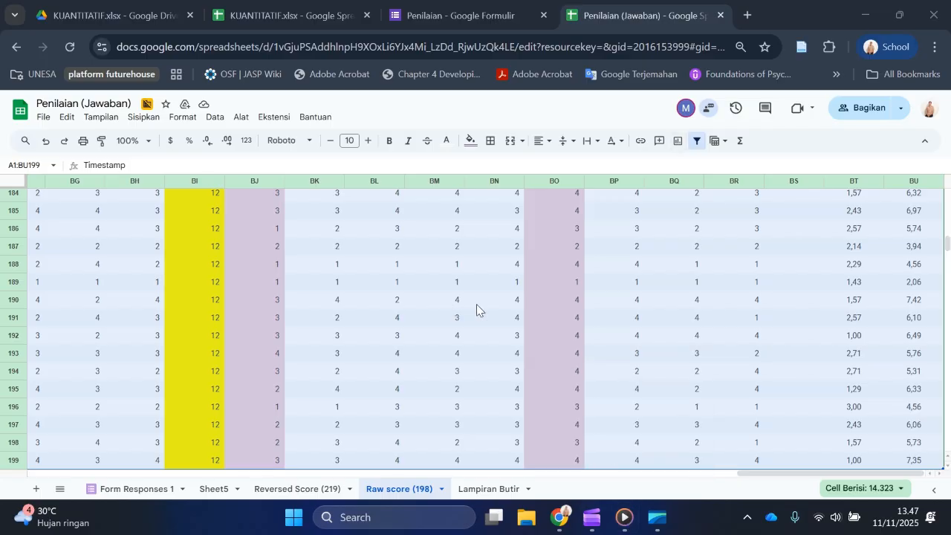
Step: Bring the JASP welcome window to the front and maximize it
left_click(352, 516)
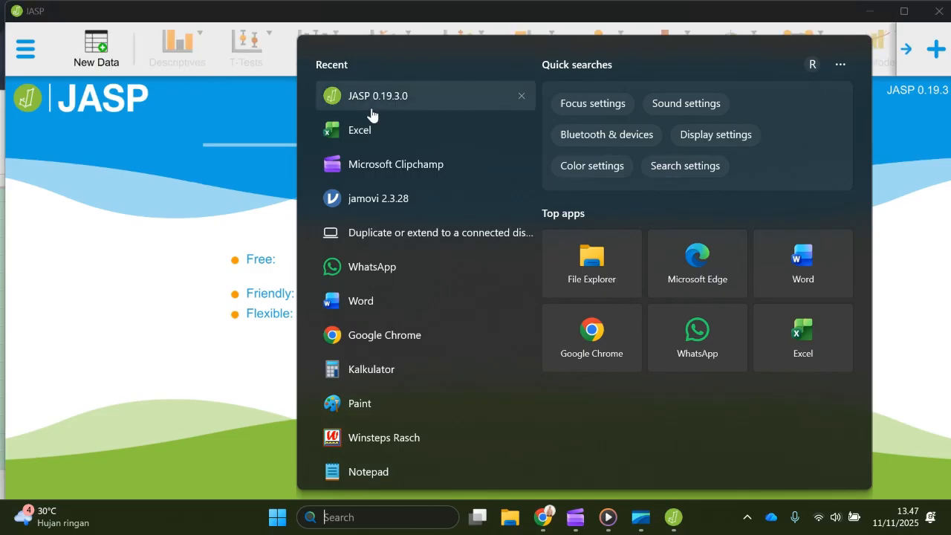
left_click(178, 200)
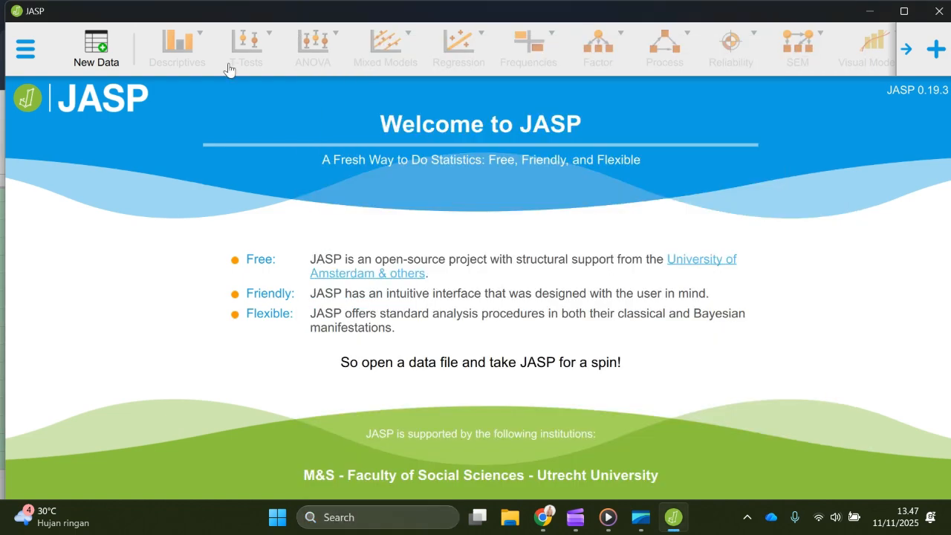
left_click(904, 11)
Step: Open the exported "Data Analisis" (198) CSV file from the computer's Downloads folder in JASP
left_click(14, 37)
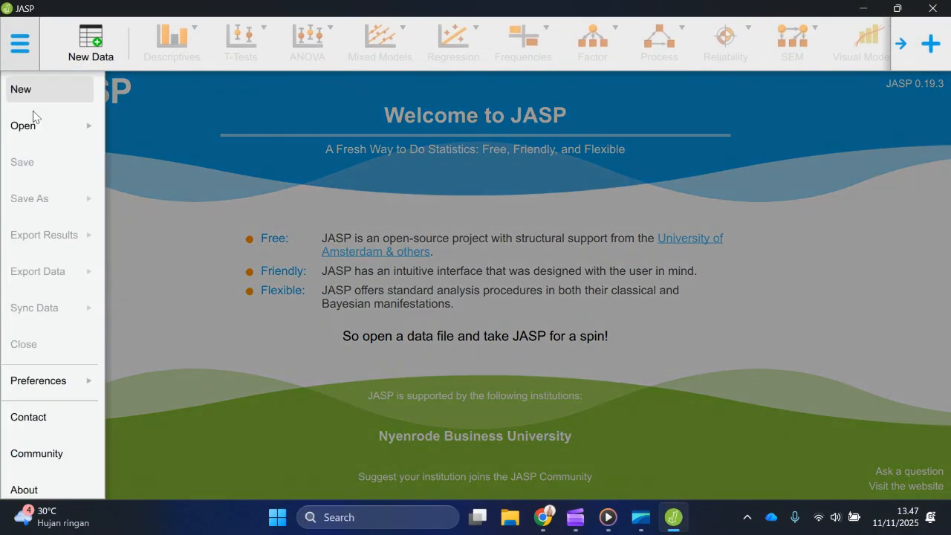
left_click(70, 131)
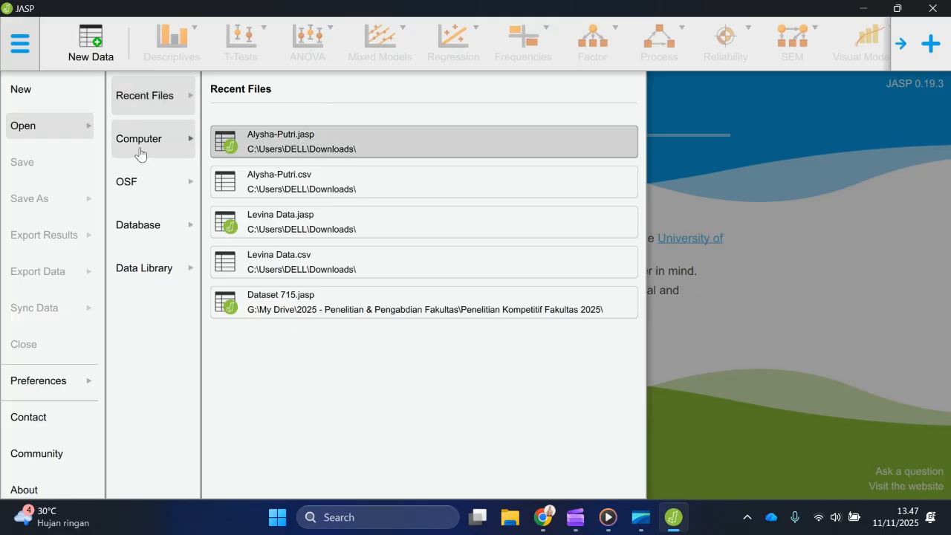
left_click(140, 139)
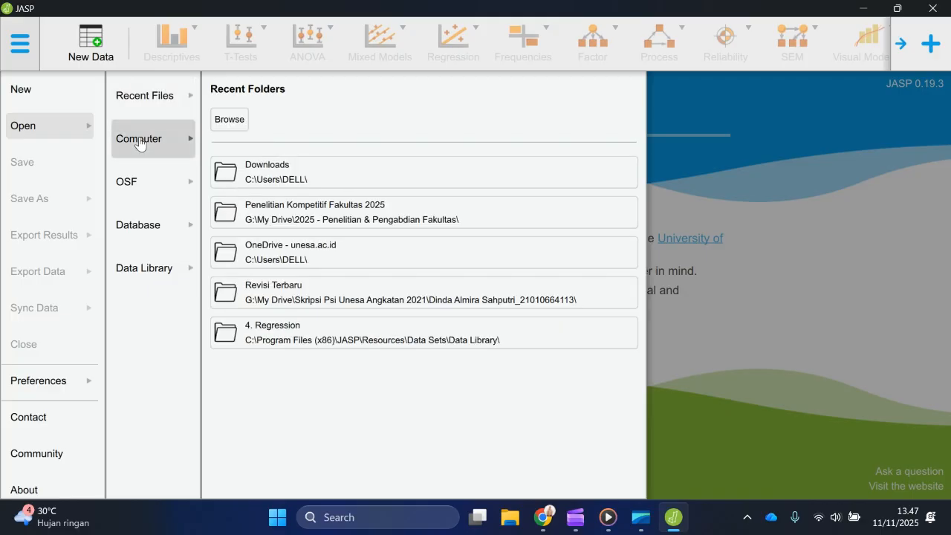
left_click(239, 117)
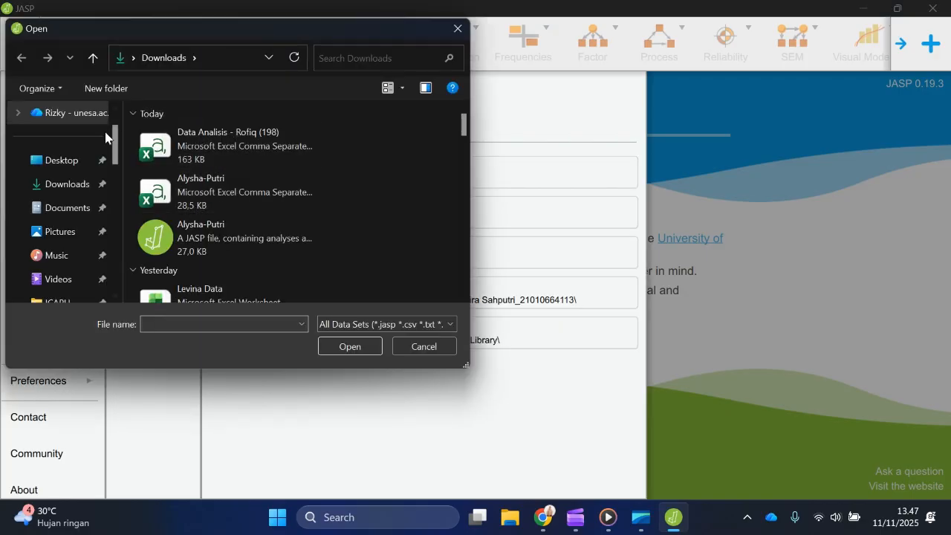
left_click(245, 145)
left_click(368, 346)
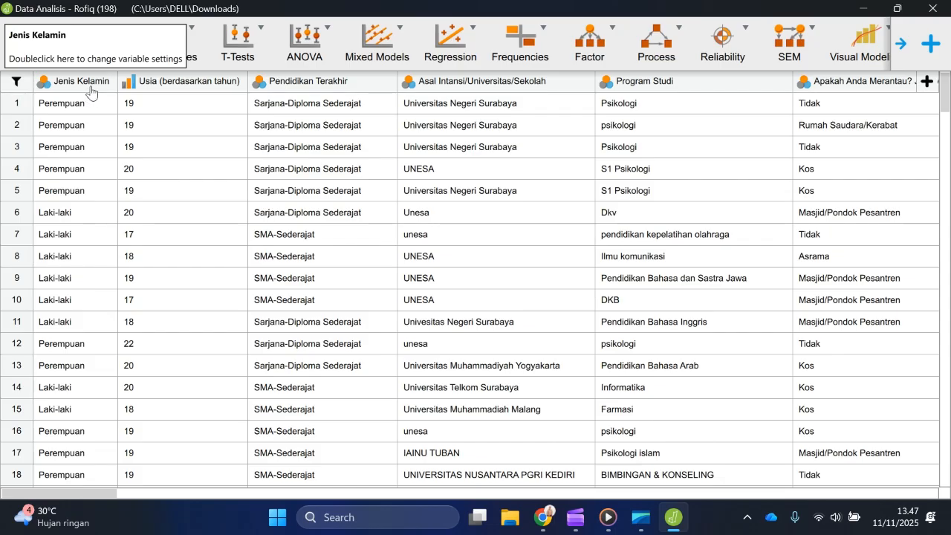
Step: Look through the imported columns from Jenis Kelamin to the first IBD items, checking their headers, values and column types
scroll(92, 92, "right", 1)
scroll(91, 90, "left", 1)
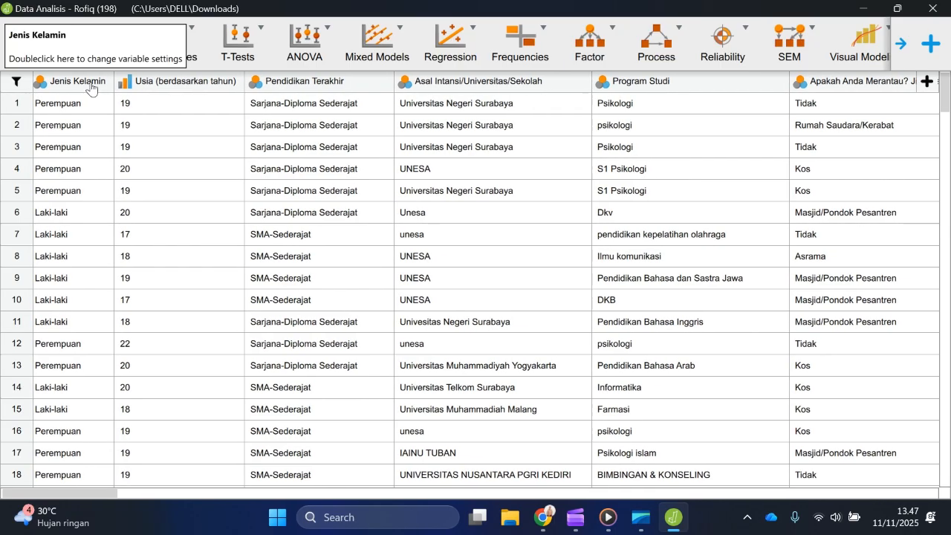
scroll(817, 149, "right", 6)
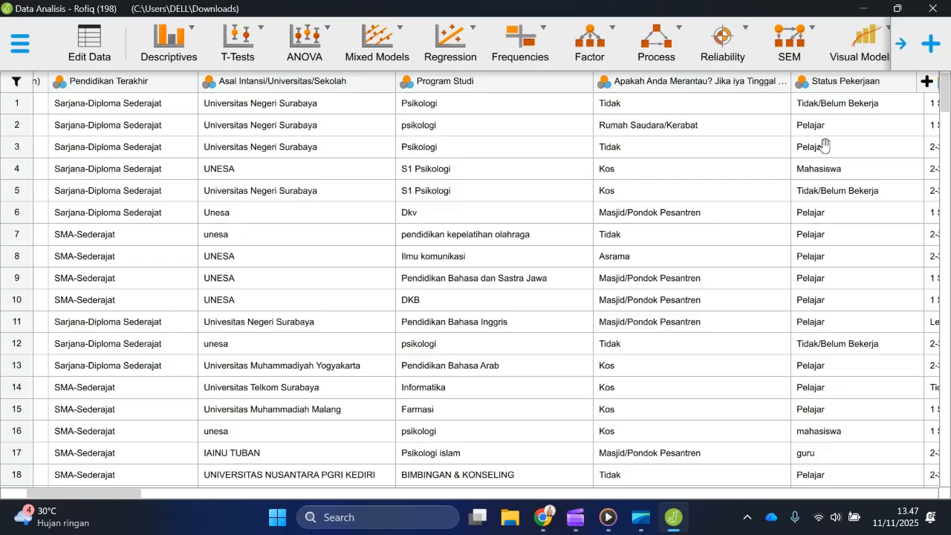
scroll(799, 140, "right", 10)
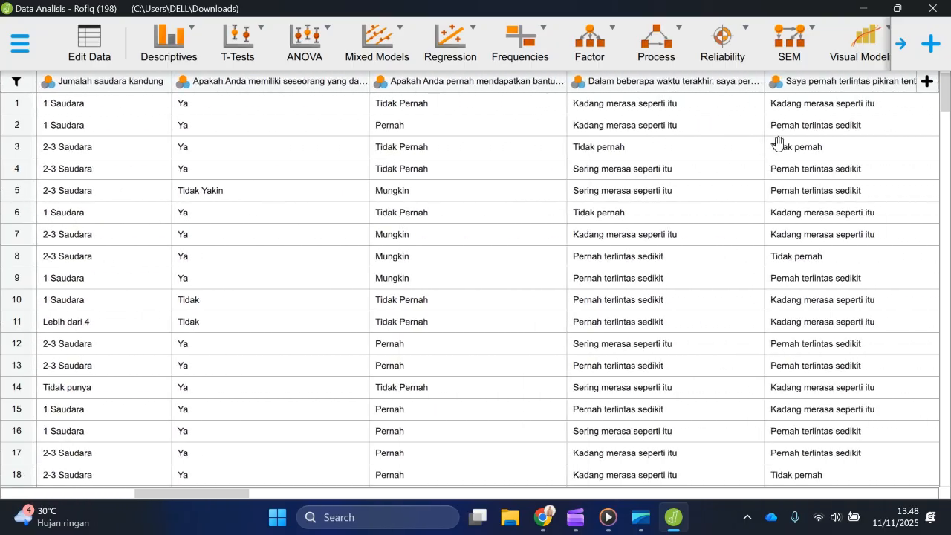
scroll(777, 143, "right", 2)
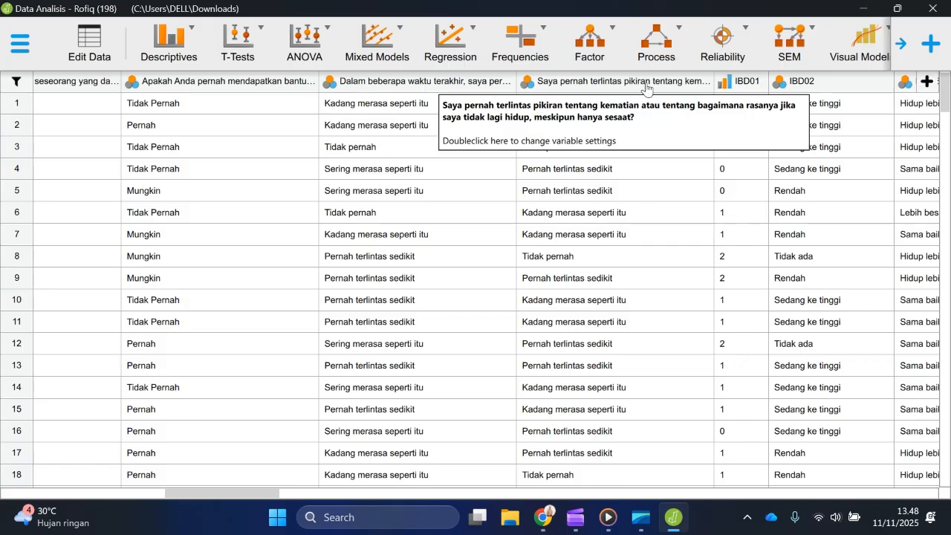
scroll(646, 85, "left", 6)
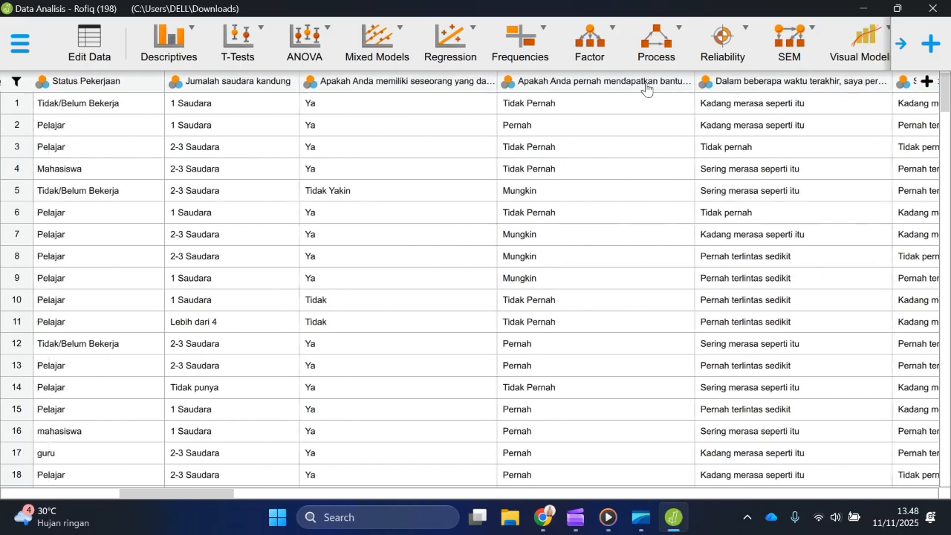
scroll(646, 85, "left", 8)
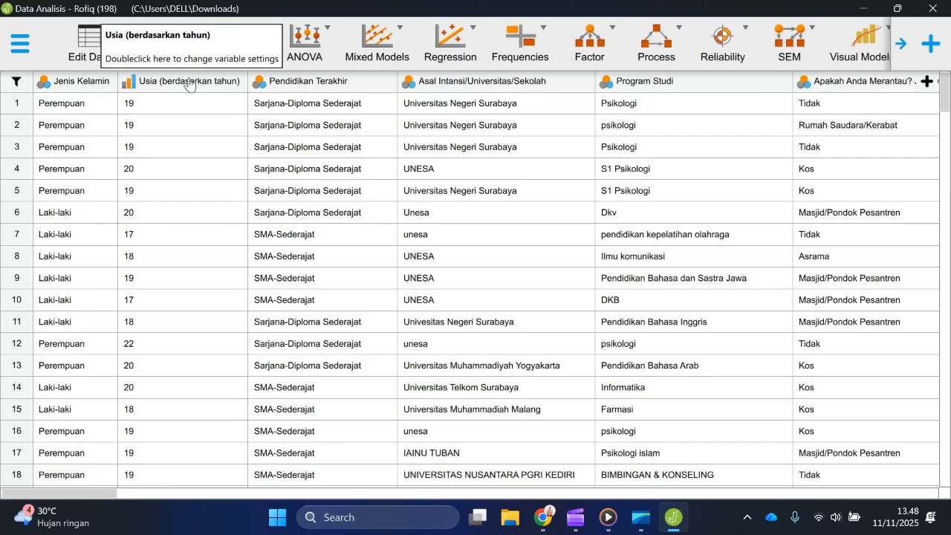
Step: Set the column type of Jenis Kelamin to Nominal and of Usia (berdasarkan tahun) to Scale, applying the changes
left_click(49, 83)
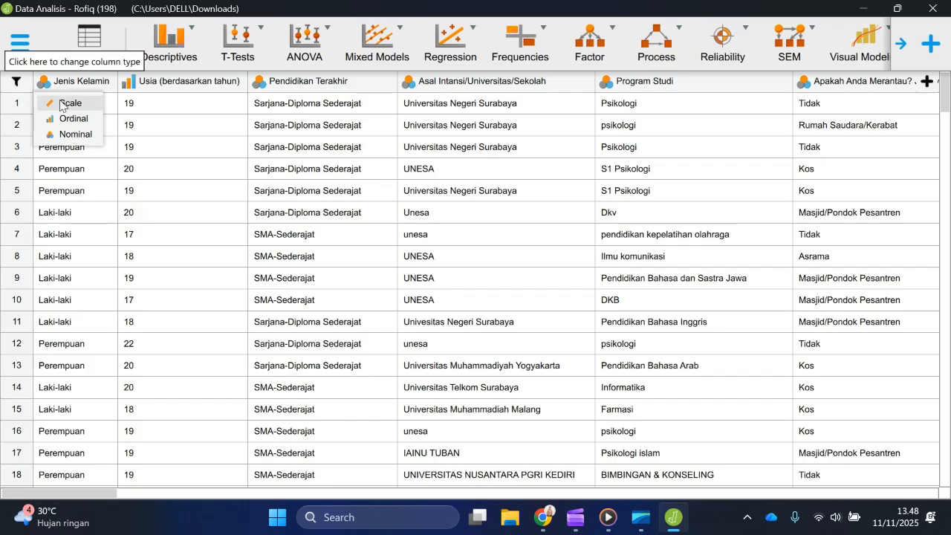
left_click(64, 138)
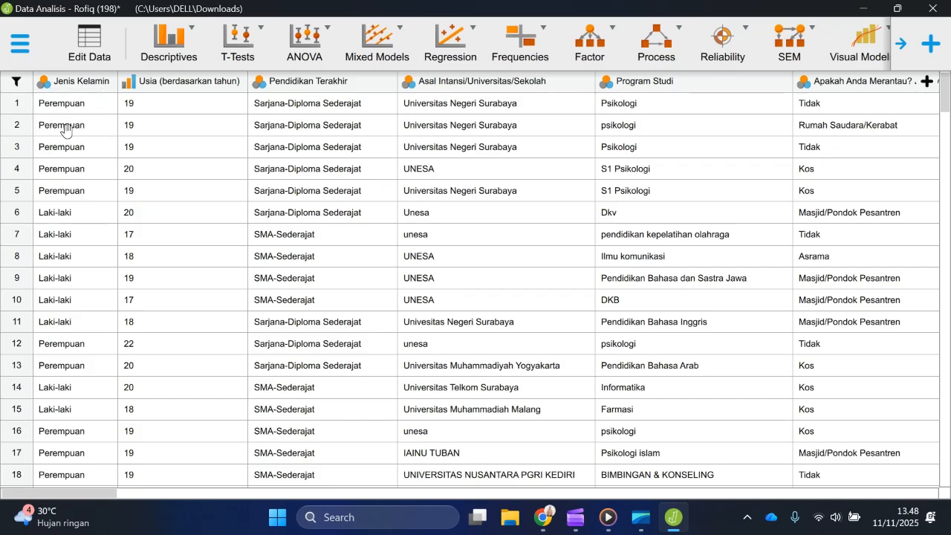
double_click(151, 84)
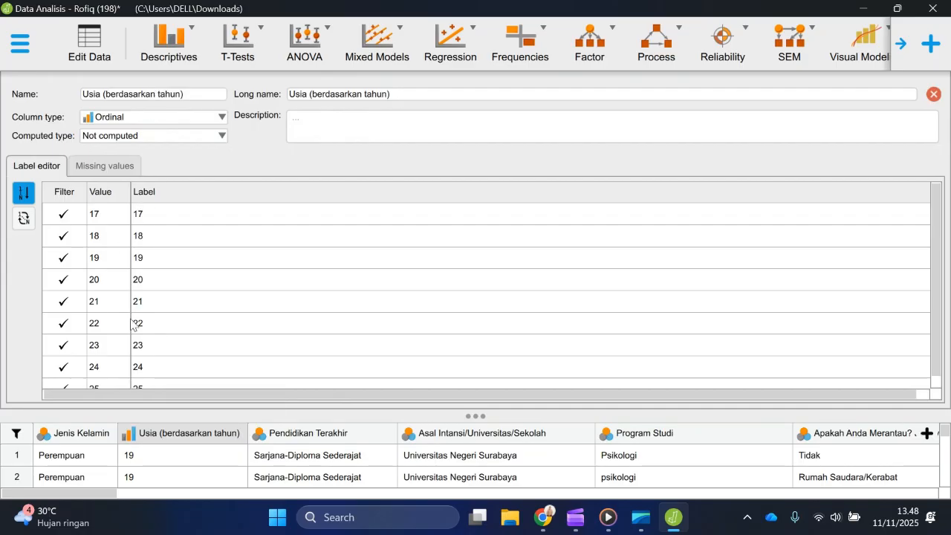
scroll(272, 329, "down", 1)
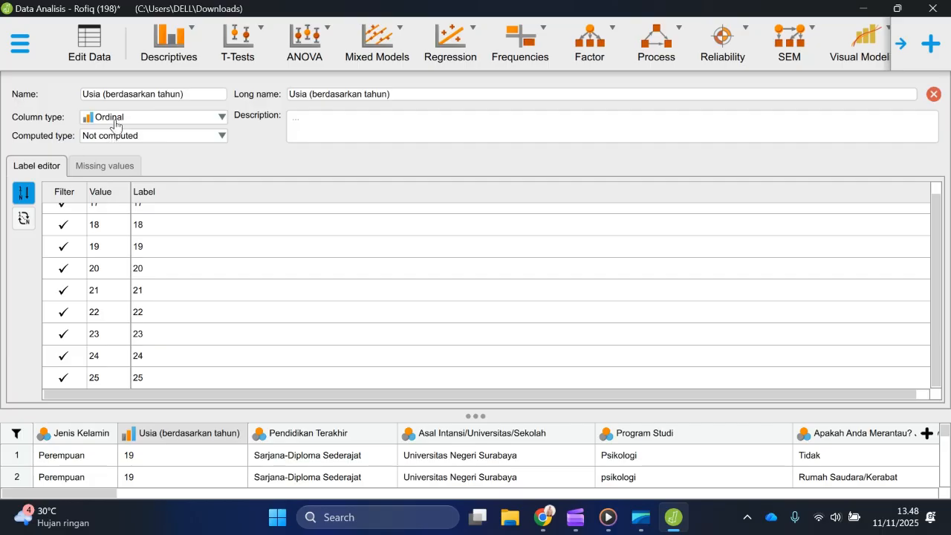
left_click(117, 123)
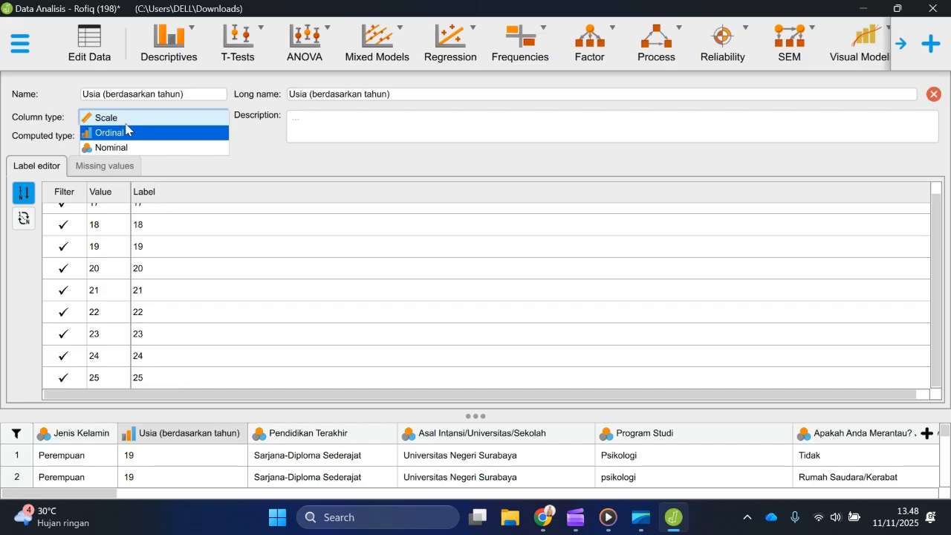
left_click(125, 119)
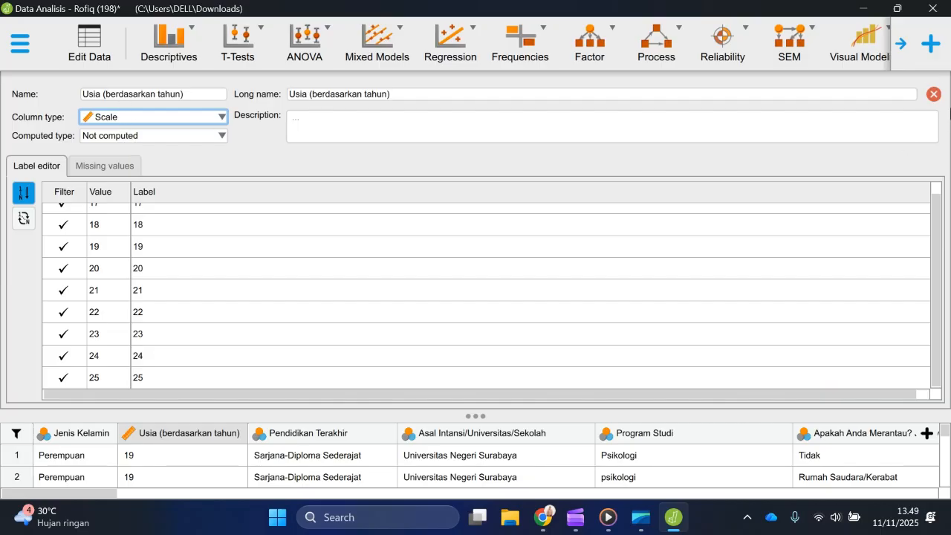
left_click(934, 94)
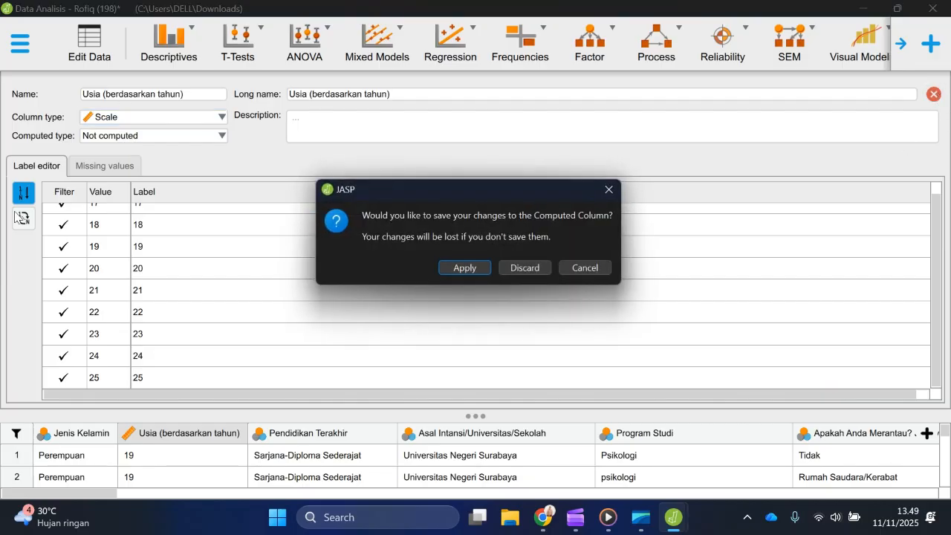
left_click(465, 267)
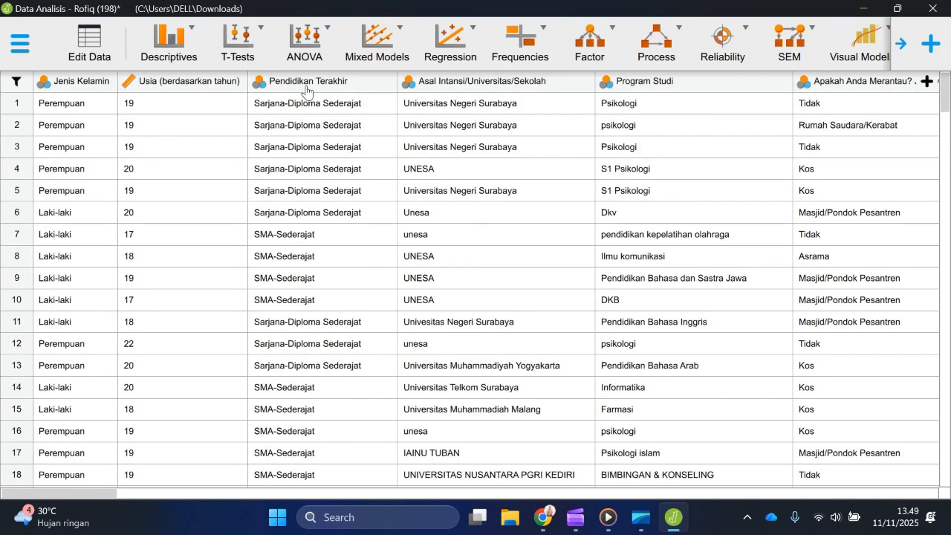
Step: Start a Descriptive Statistics analysis with the twelve demographic and screening variables, from Jenis Kelamin through the "Saya pernah terlintas pikiran" question
scroll(306, 90, "right", 4)
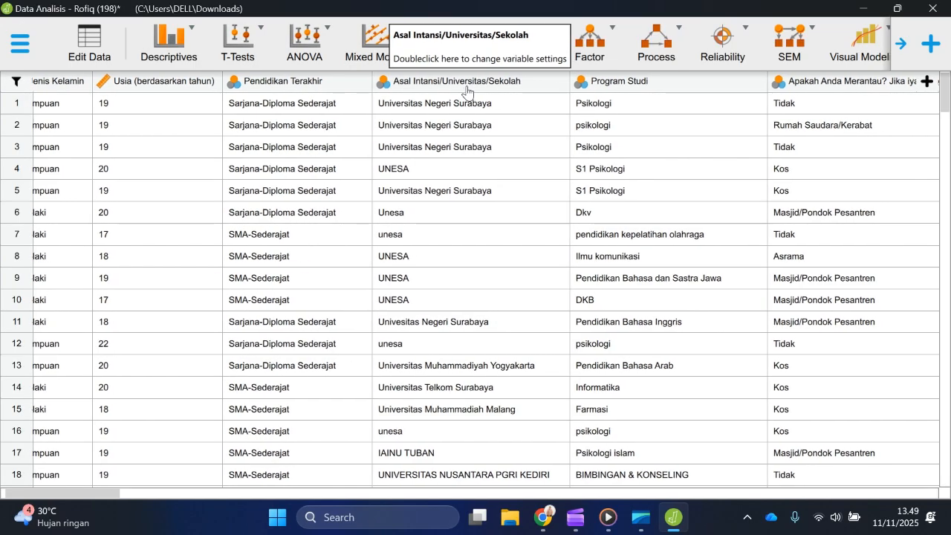
scroll(589, 90, "right", 2)
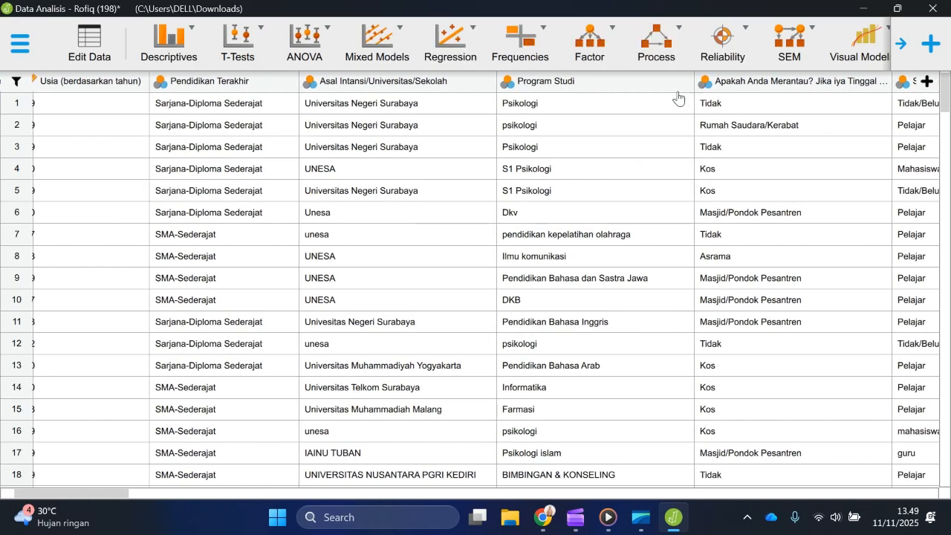
scroll(551, 152, "right", 1)
scroll(551, 152, "right", 15)
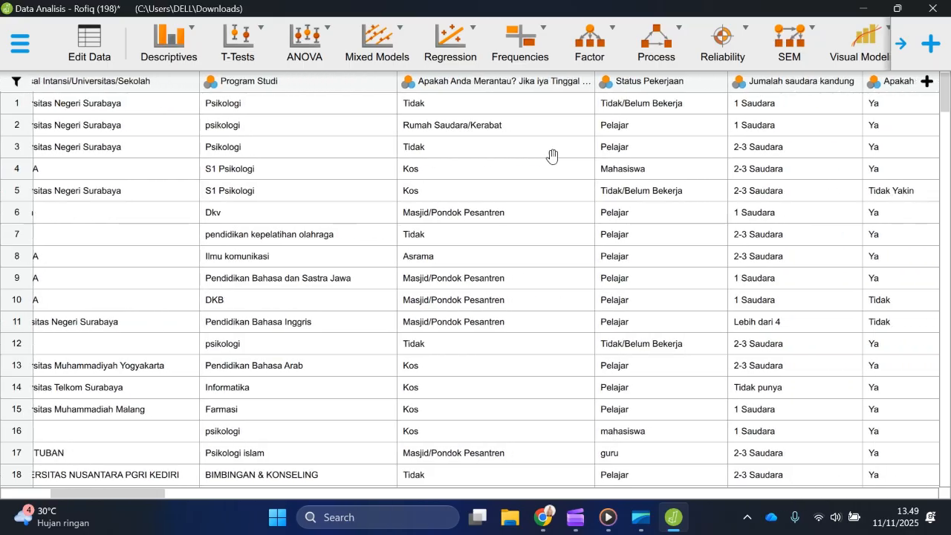
scroll(264, 91, "left", 8)
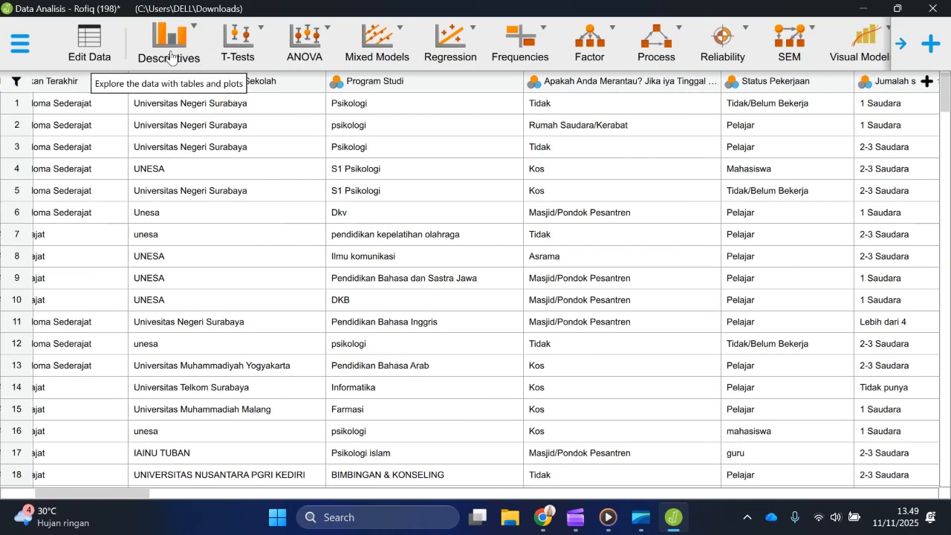
left_click(178, 64)
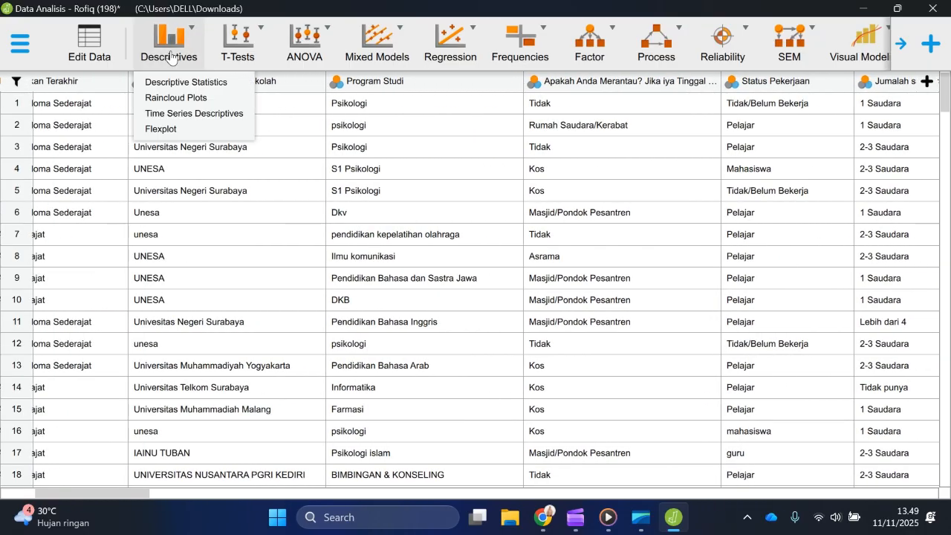
left_click(203, 84)
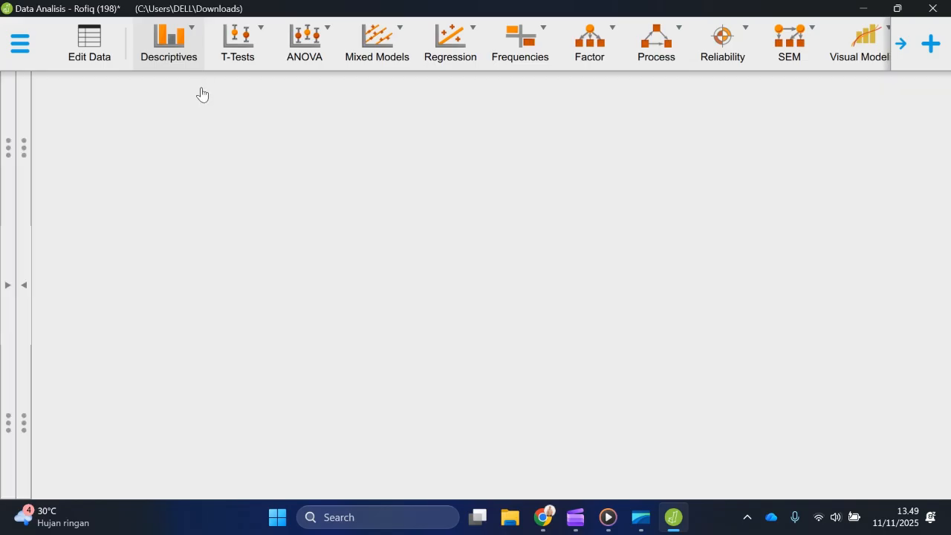
left_click(89, 128)
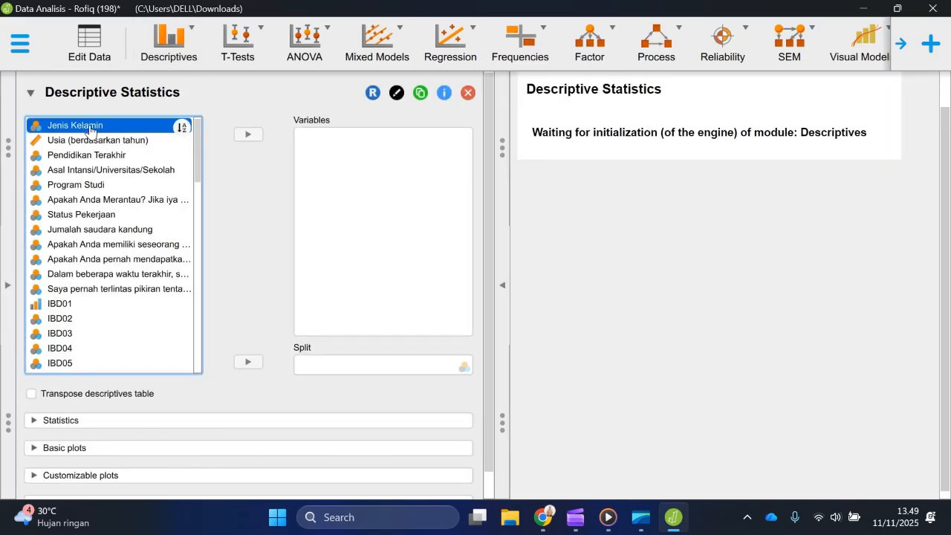
left_click(95, 289, "shift")
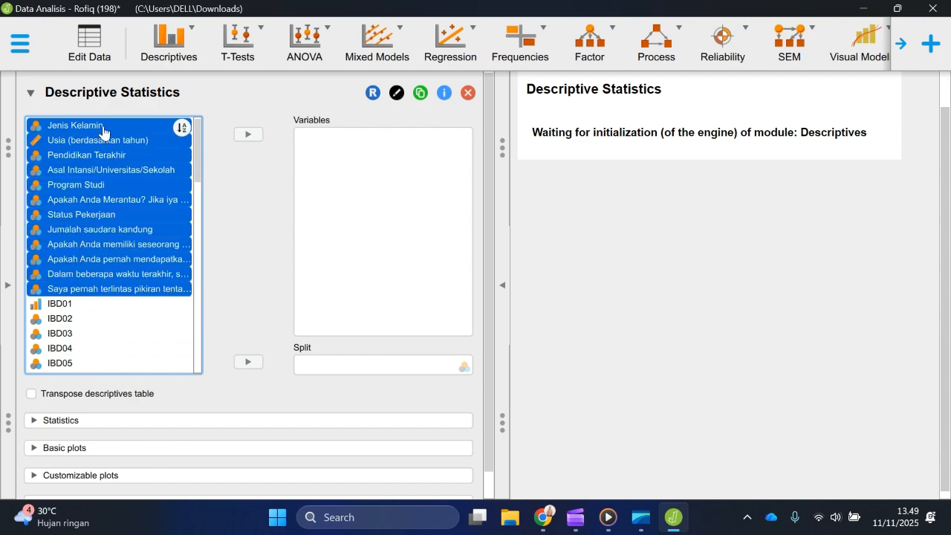
left_click_drag(119, 148, 418, 190)
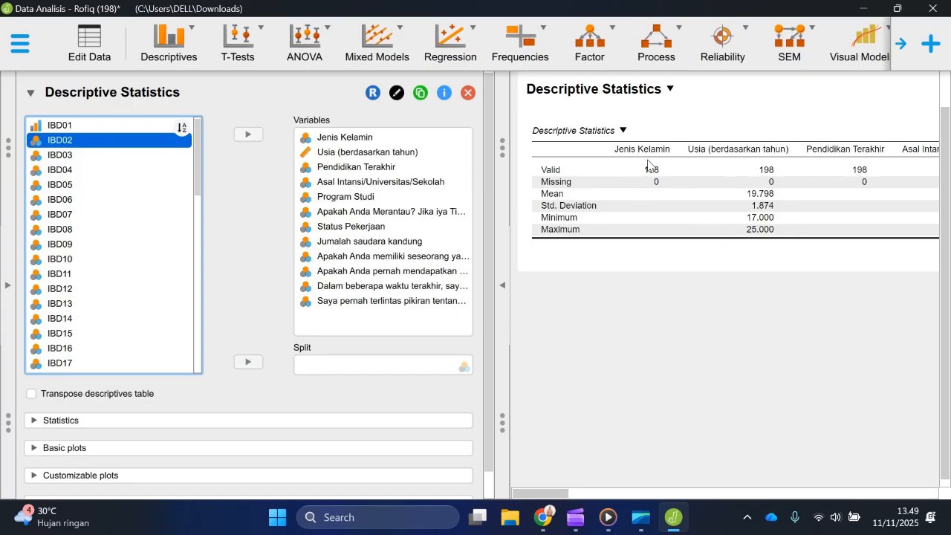
Step: Transpose the descriptives table and review the valid, missing, mean and range columns for the selected variables
scroll(639, 158, "right", 2)
scroll(623, 156, "left", 1)
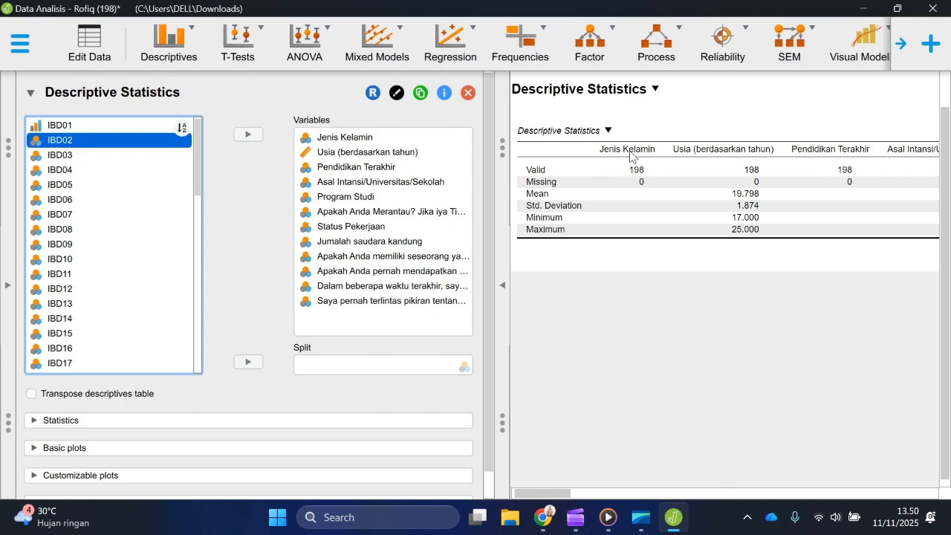
left_click(30, 395)
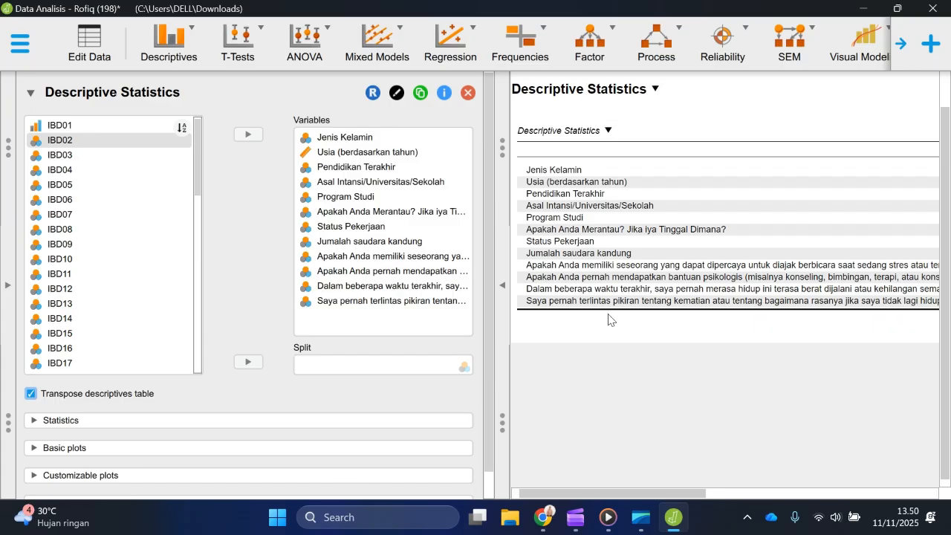
scroll(643, 182, "right", 10)
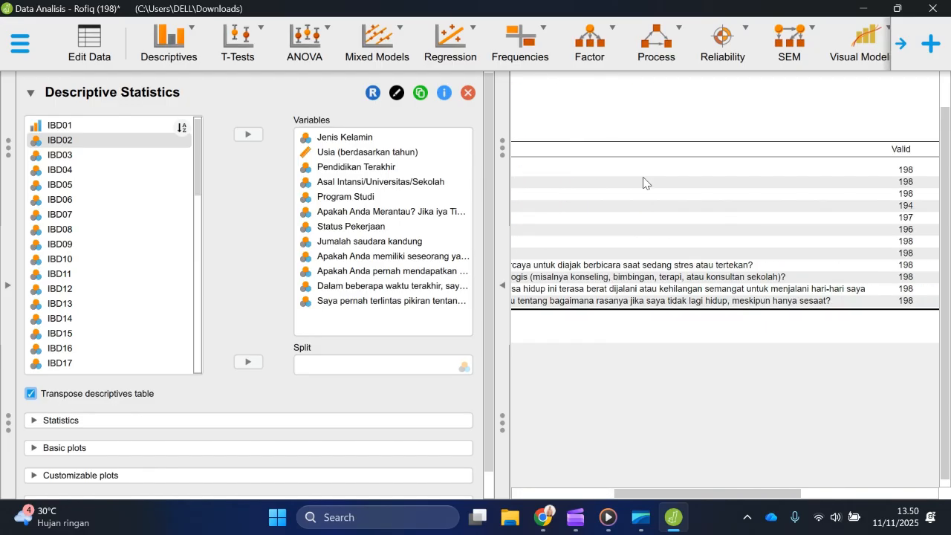
scroll(666, 181, "right", 2)
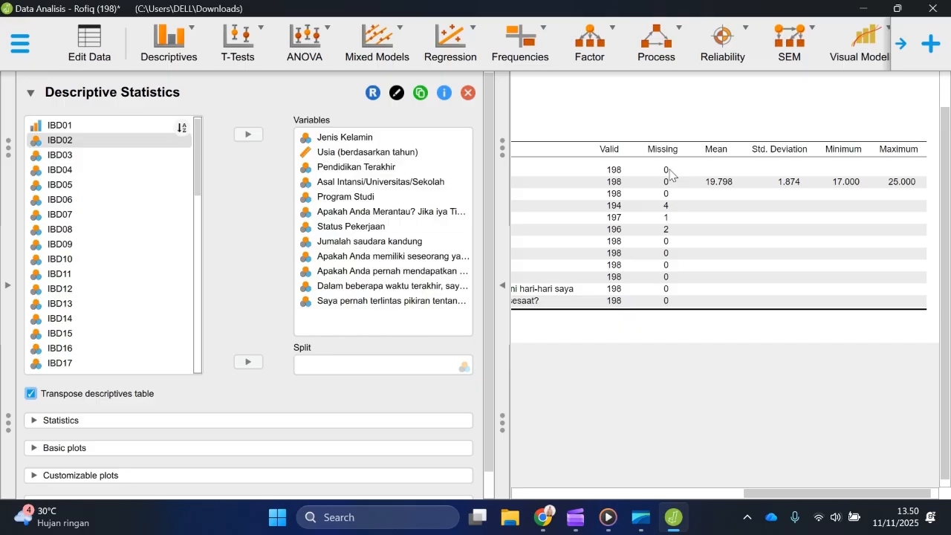
scroll(674, 174, "left", 5)
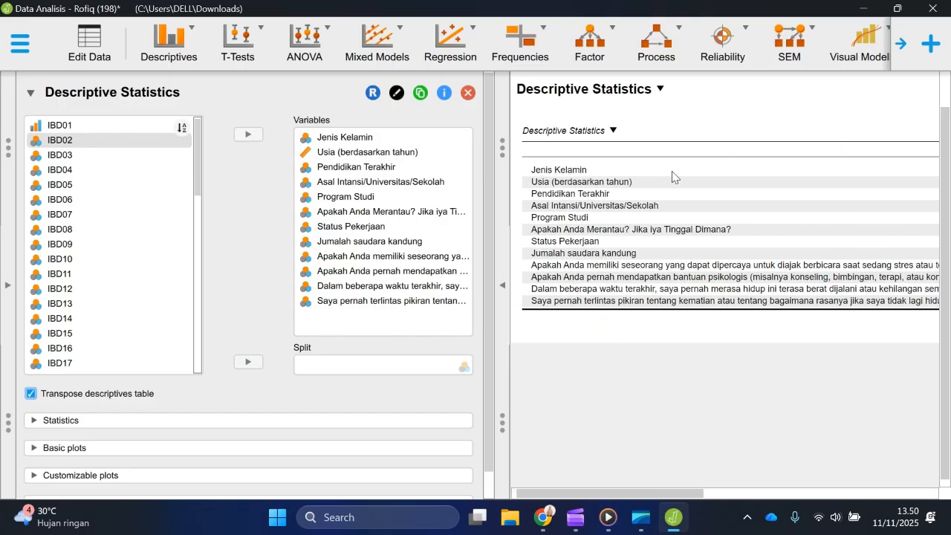
Step: Examine the descriptives table's mean, standard deviation, minimum and maximum for Usia, and the missing counts of the other variables
scroll(713, 176, "right", 5)
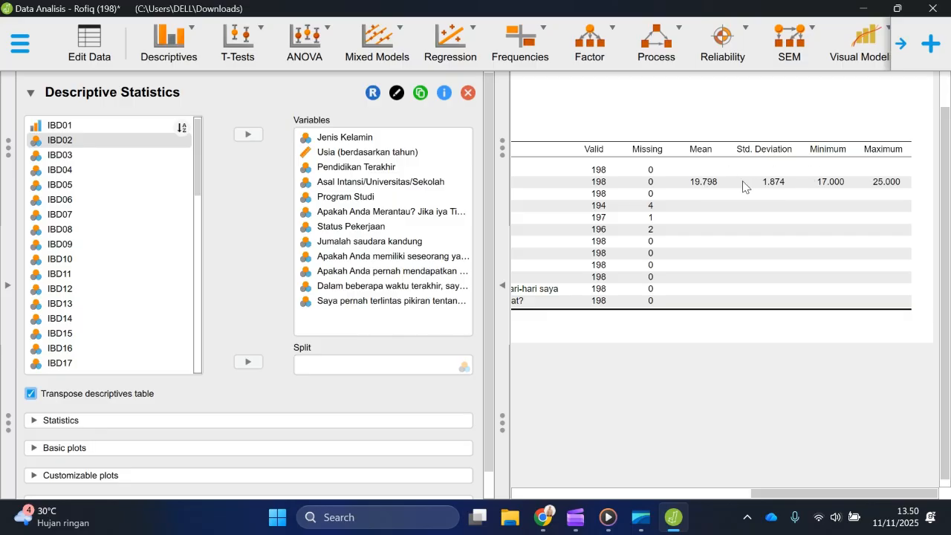
scroll(582, 192, "left", 5)
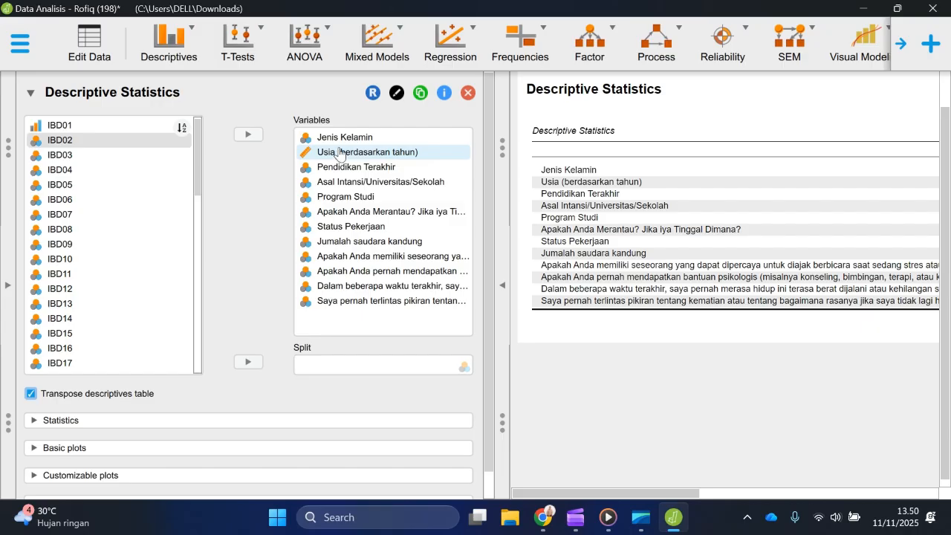
scroll(791, 196, "right", 5)
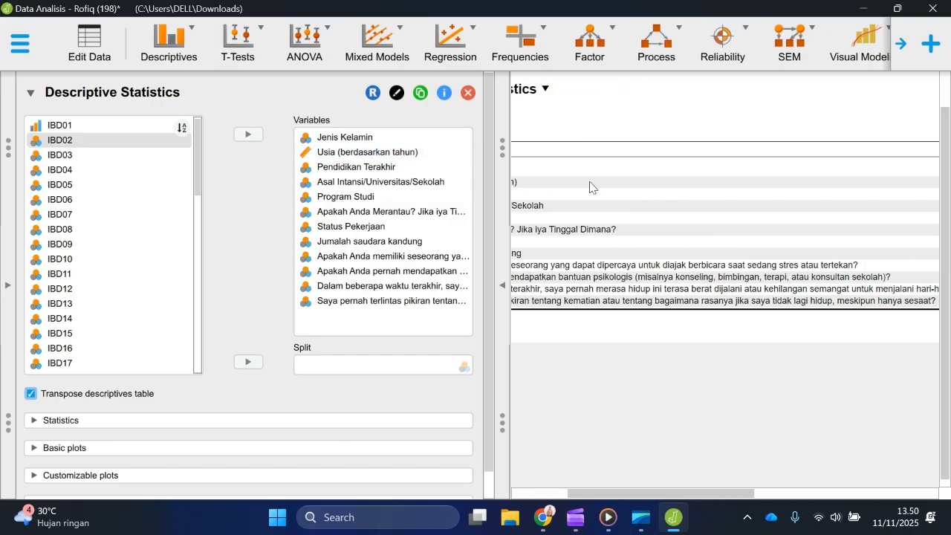
scroll(747, 192, "right", 4)
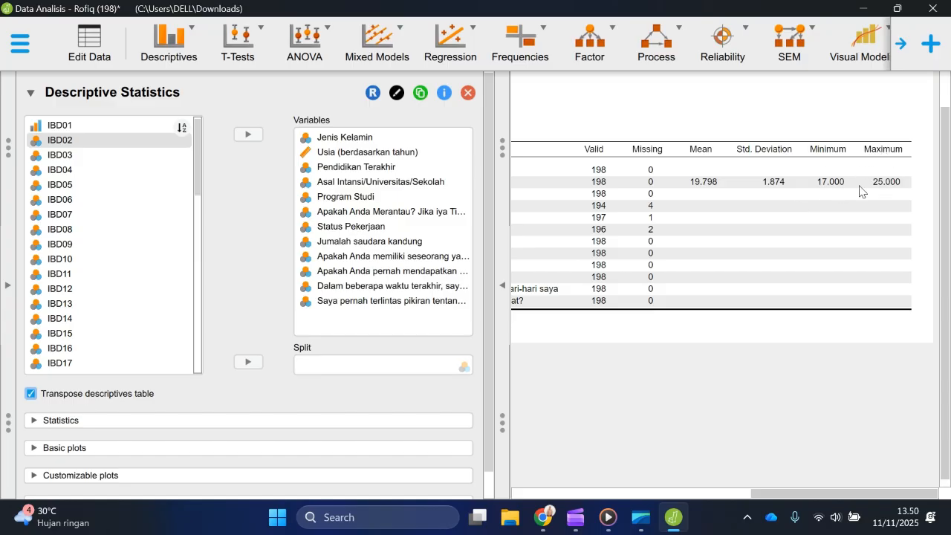
scroll(665, 199, "left", 10)
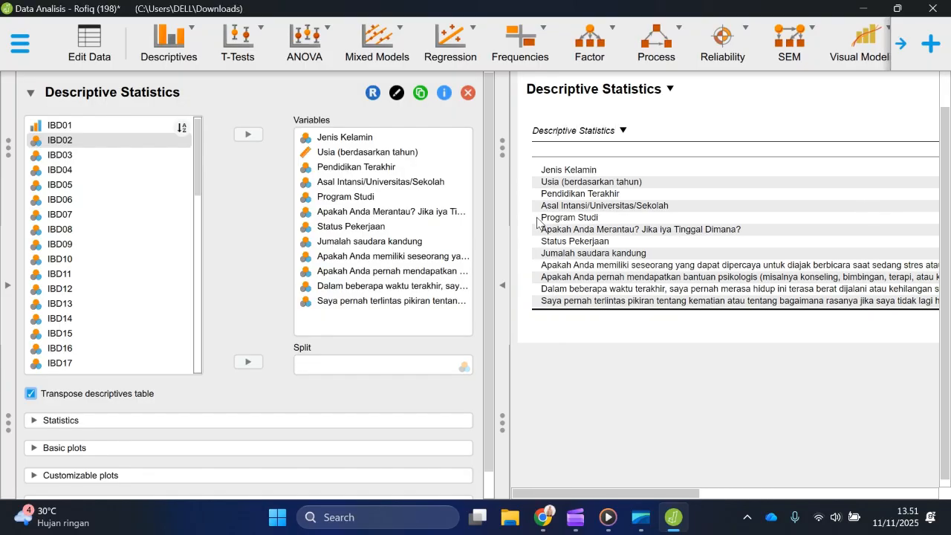
scroll(661, 215, "right", 10)
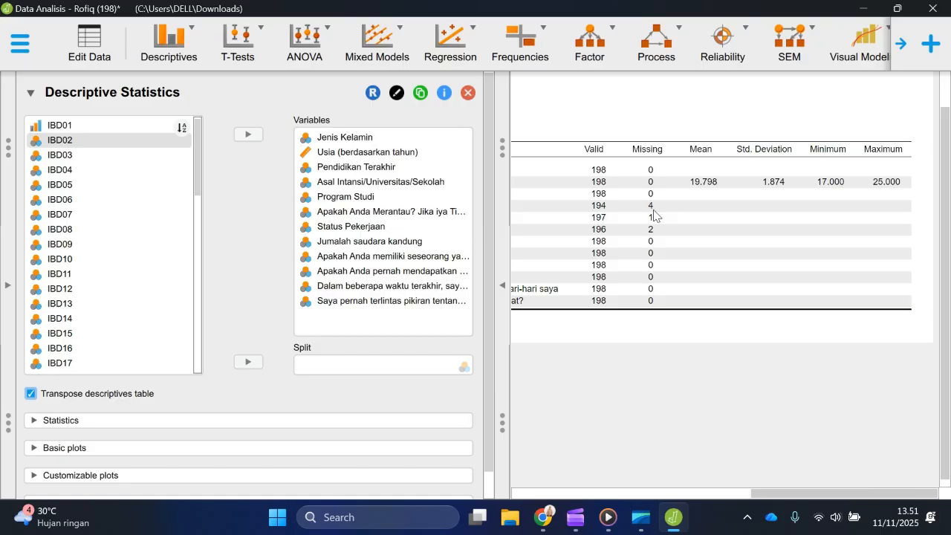
scroll(623, 247, "left", 5)
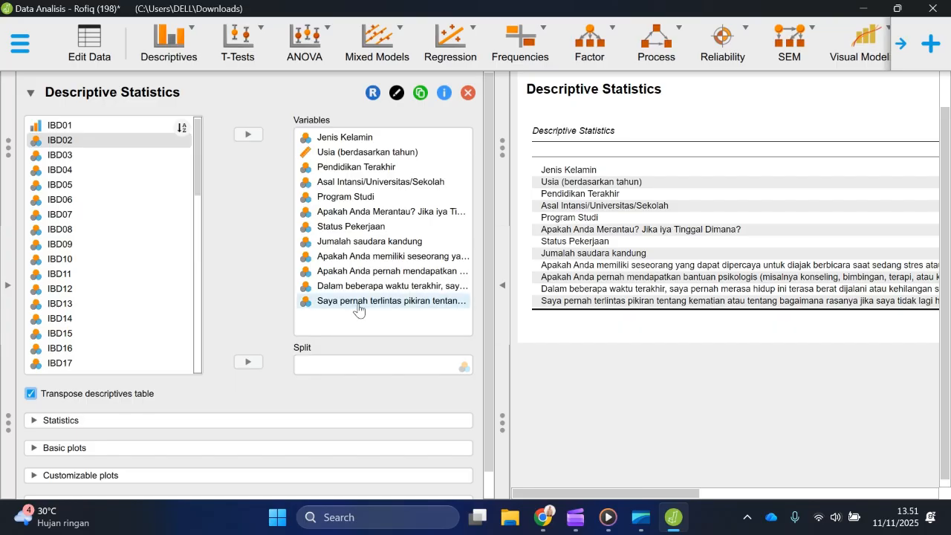
Step: Switch to Chrome and open the ResearchGate article "Alat ukur pemeliharaan hubungan perkawinan untuk orang Indonesia" in a new tab
left_click(545, 524)
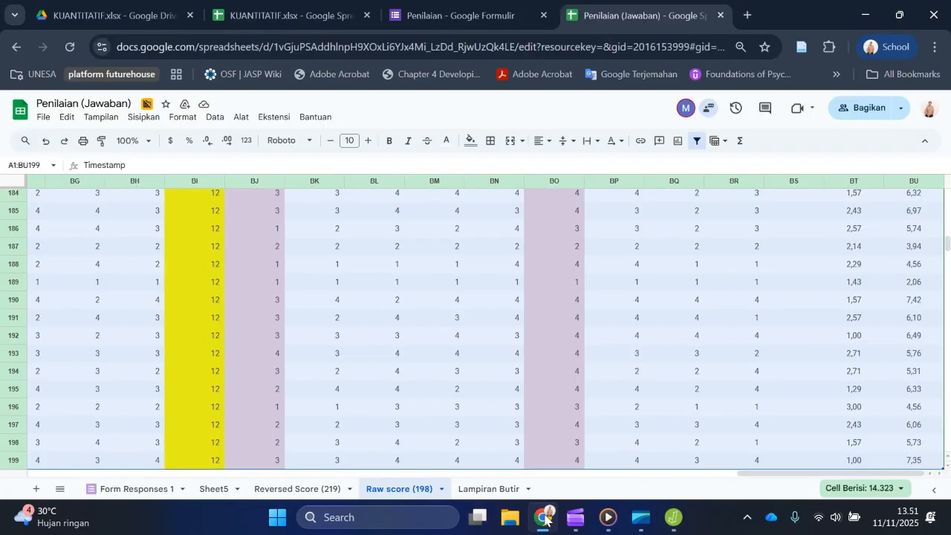
left_click(746, 16)
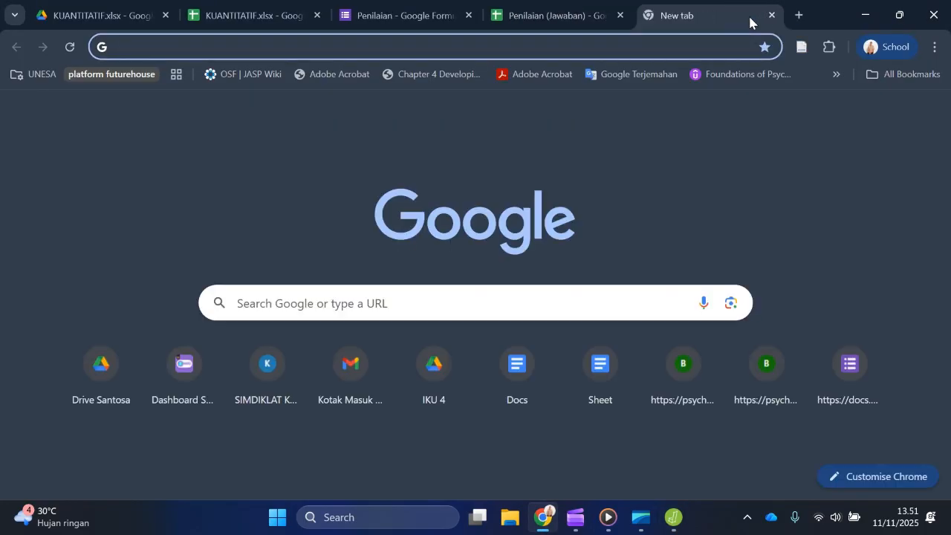
type("pem")
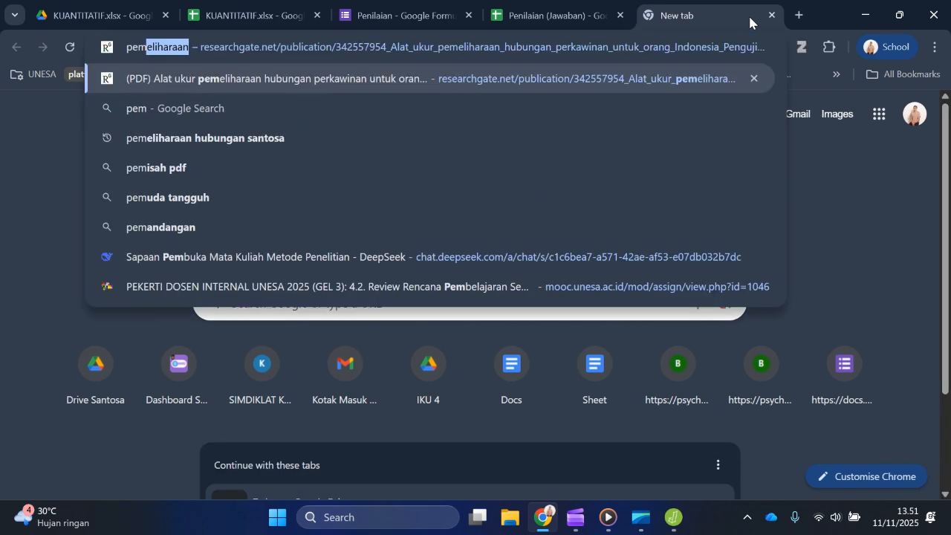
double_click(599, 50)
key("Return")
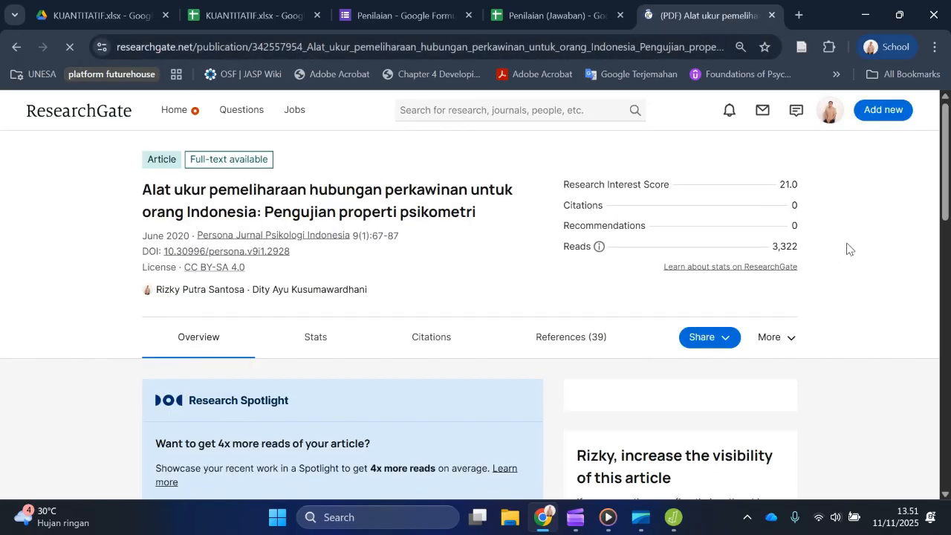
Step: Look through the article for Tabel 3, Karakteristik Partisipan Penelitian, and examine how it presents participant characteristics
scroll(867, 235, "down", 3)
scroll(871, 236, "down", 8)
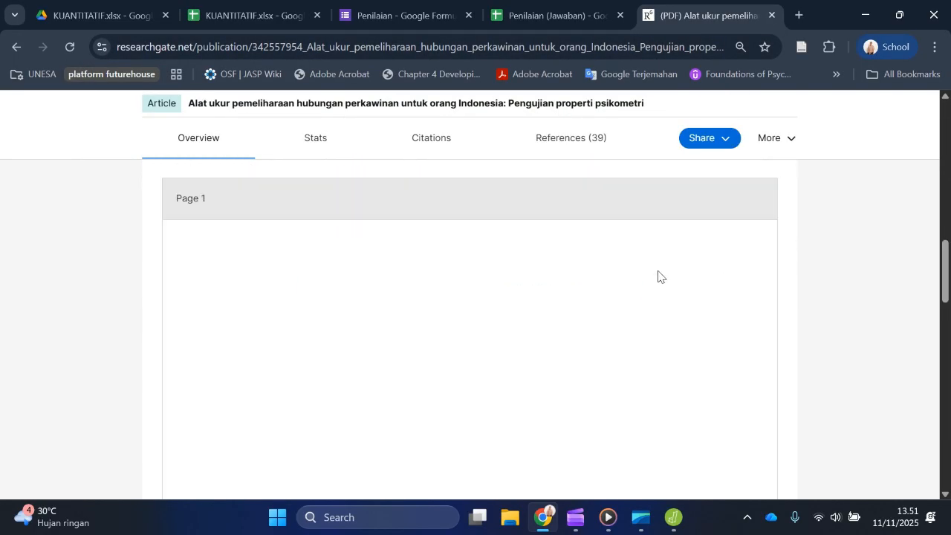
scroll(751, 305, "down", 15)
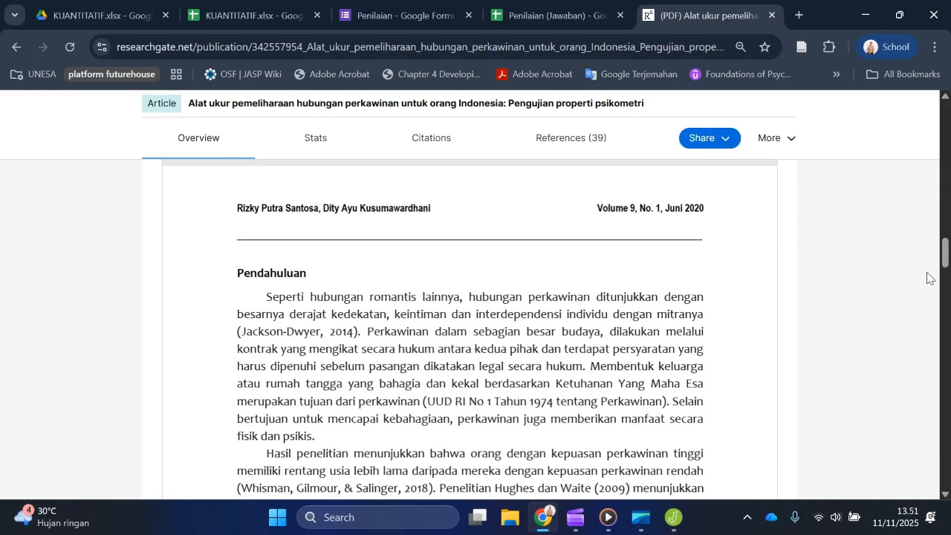
scroll(935, 289, "down", 18)
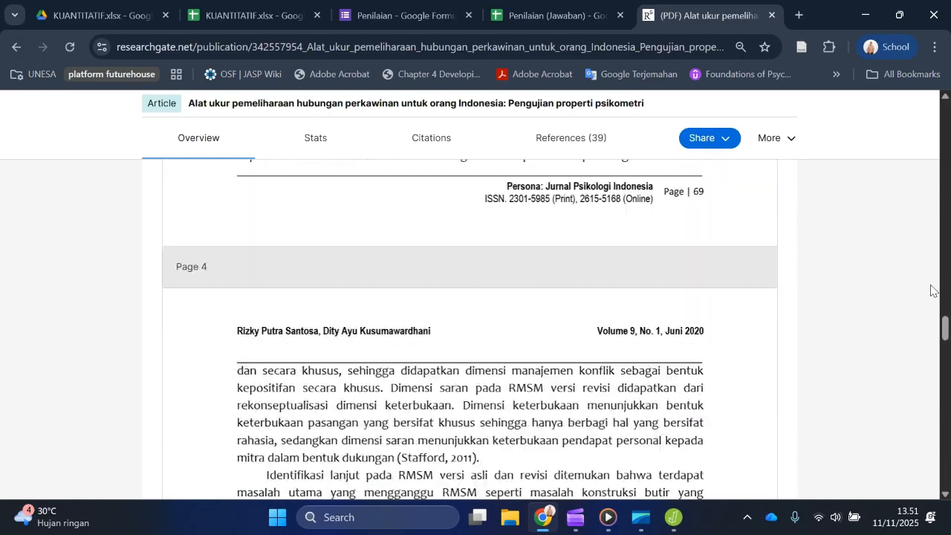
scroll(813, 350, "down", 15)
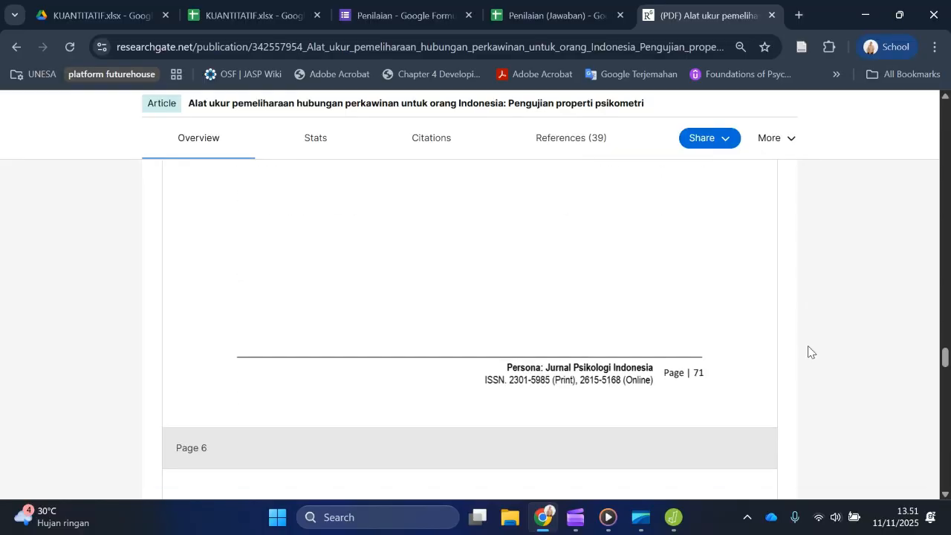
scroll(734, 346, "down", 10)
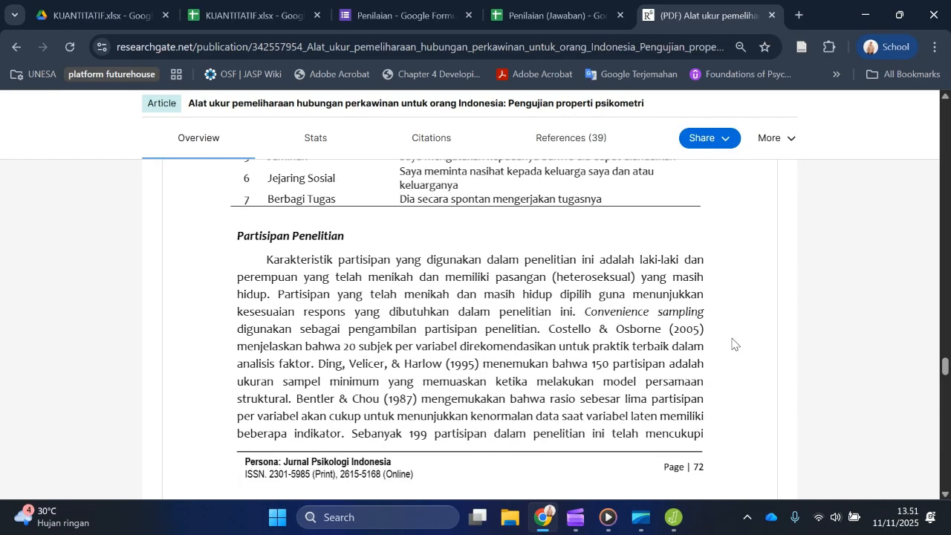
scroll(735, 369, "down", 6)
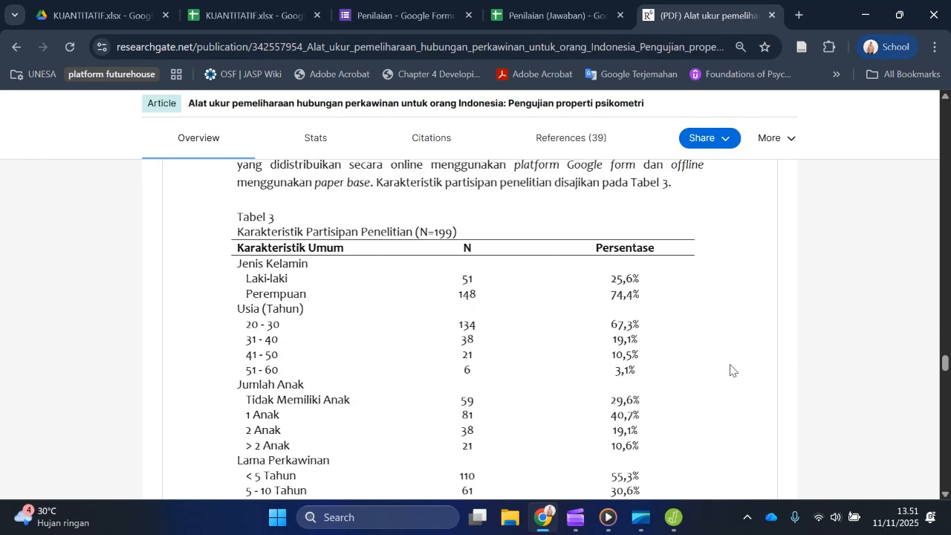
scroll(213, 308, "up", 2)
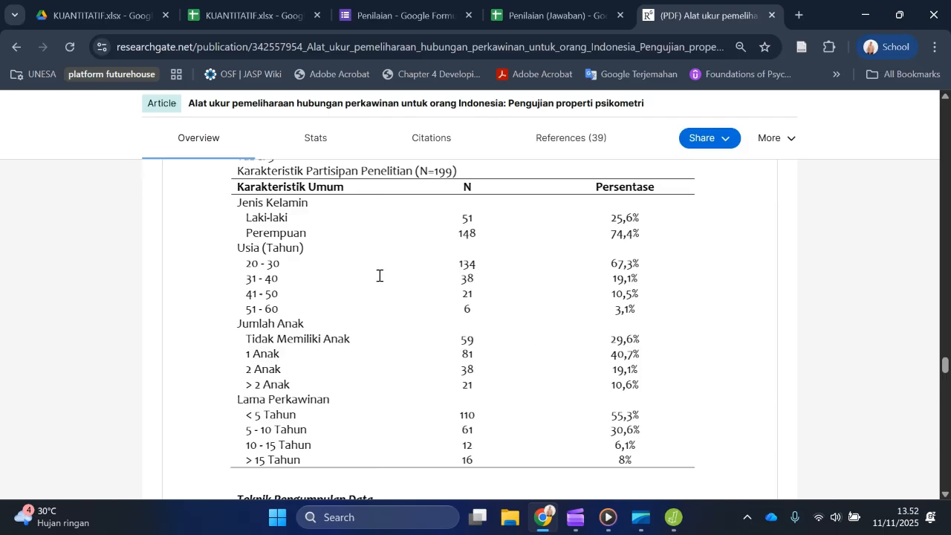
Step: Examine how the article places the Partisipan Penelitian section under the Metode heading, highlighting both headings
scroll(378, 276, "up", 5)
scroll(371, 367, "down", 3)
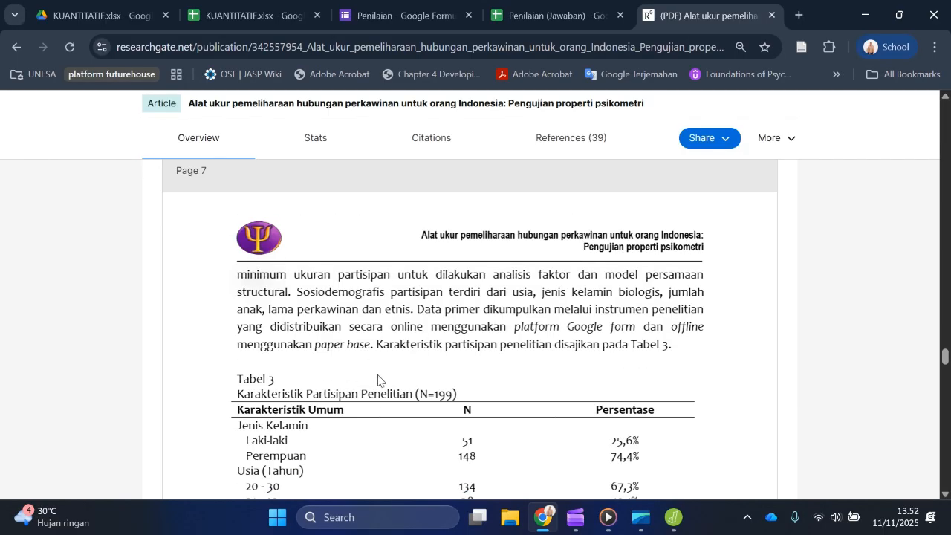
scroll(377, 378, "up", 5)
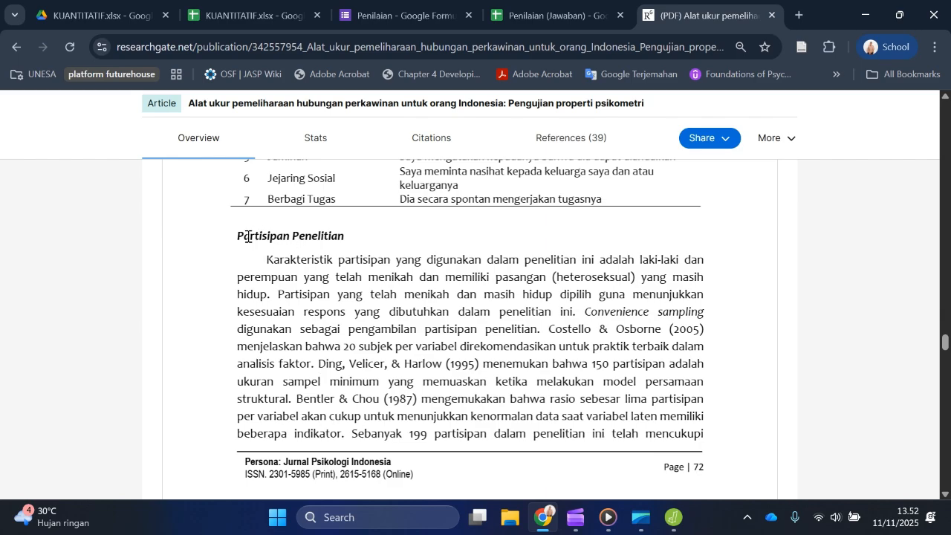
left_click_drag(239, 236, 350, 244)
scroll(349, 245, "up", 5)
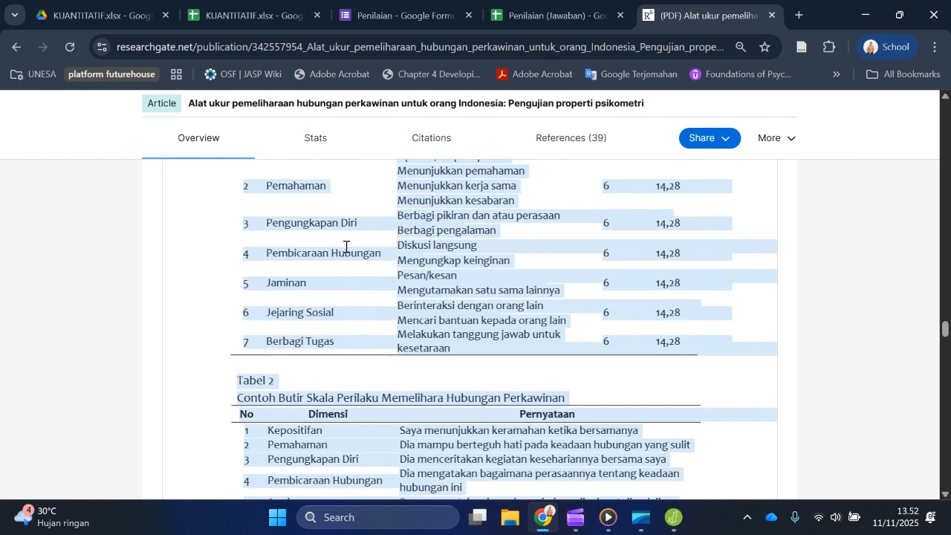
scroll(346, 252, "up", 10)
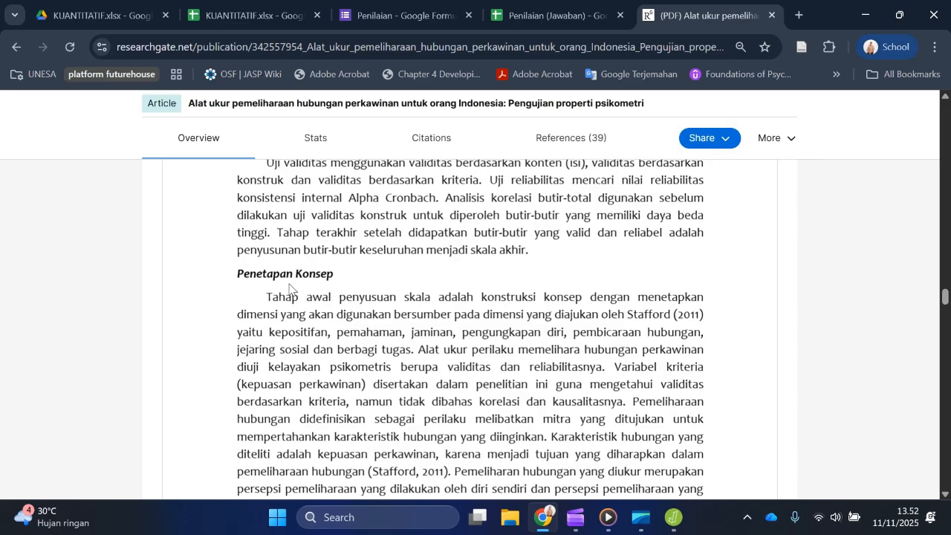
scroll(290, 290, "up", 3)
left_click_drag(237, 235, 278, 235)
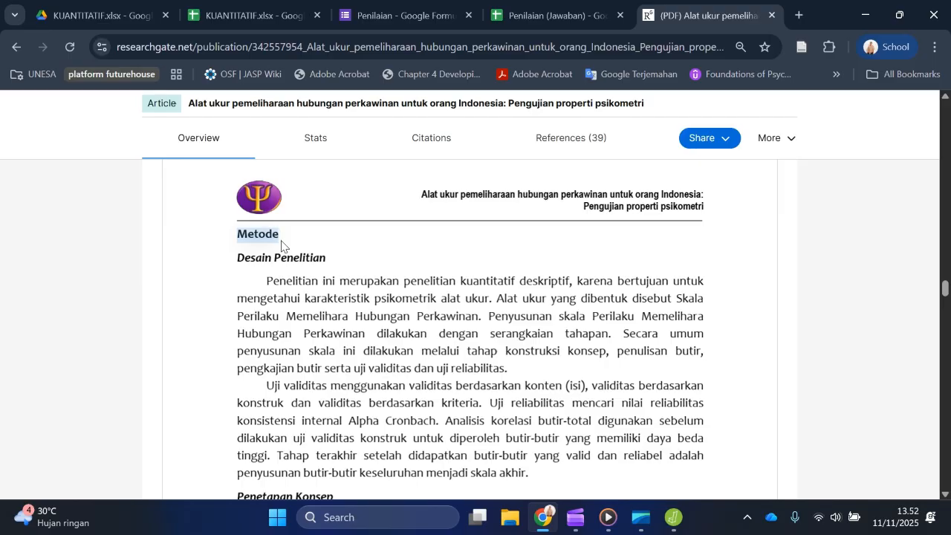
Step: Switch to Word and create a blank document
left_click(414, 523)
type("word")
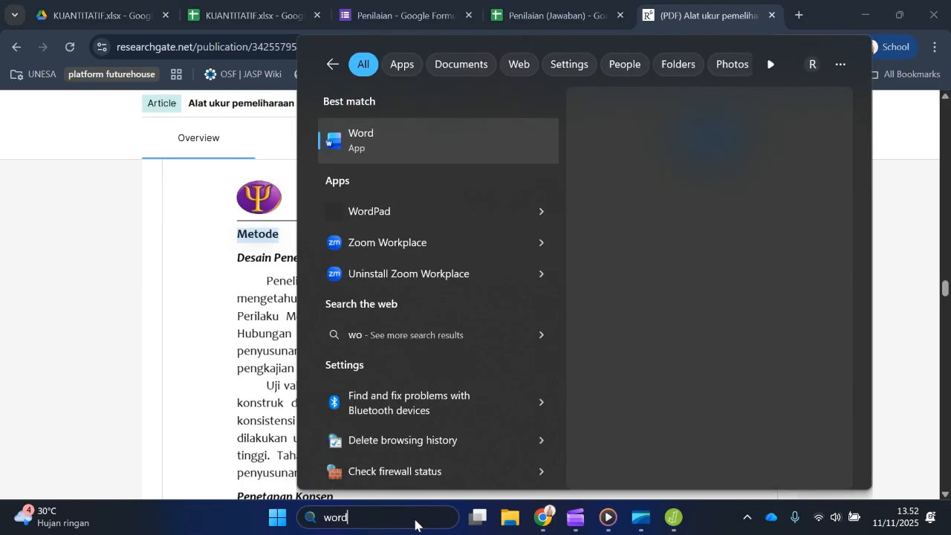
key("Return")
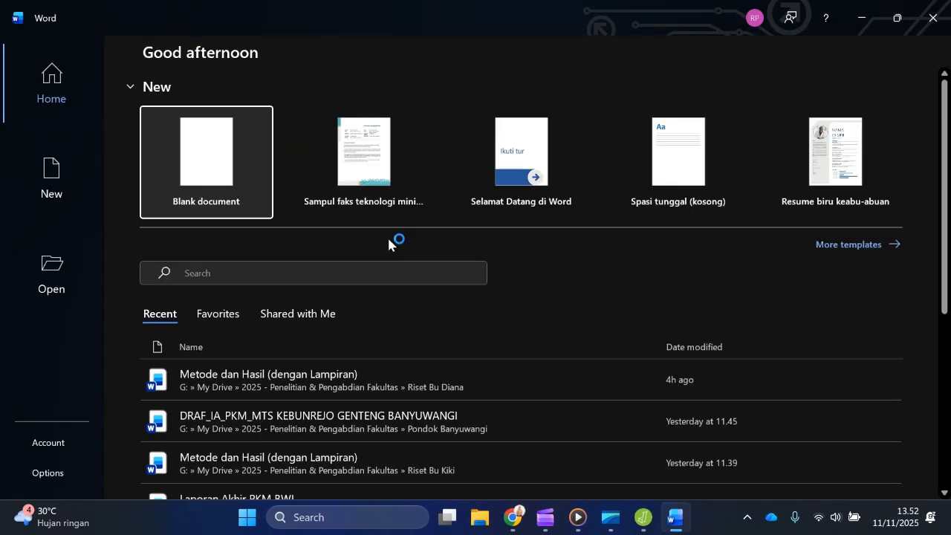
left_click(223, 164)
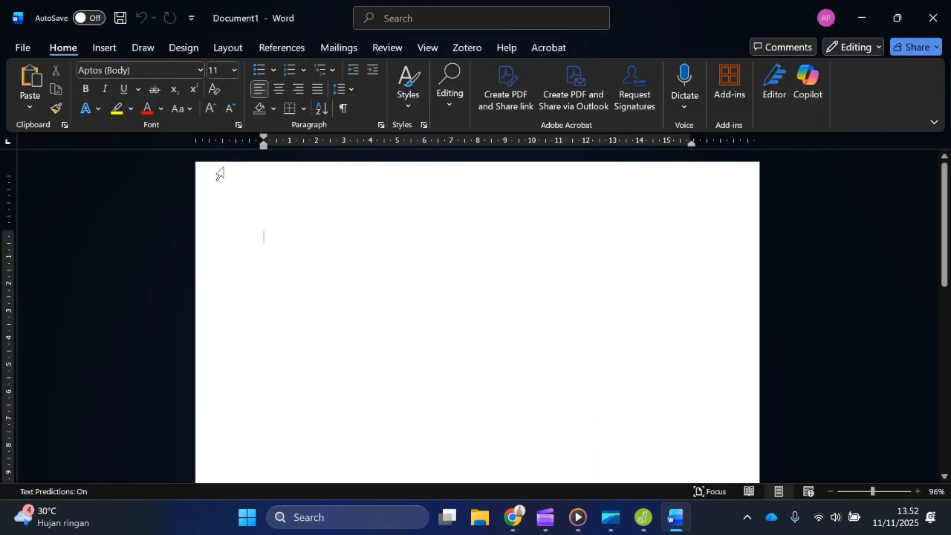
Step: Write "Metode" as the document's first line and make it bold
type("Metode")
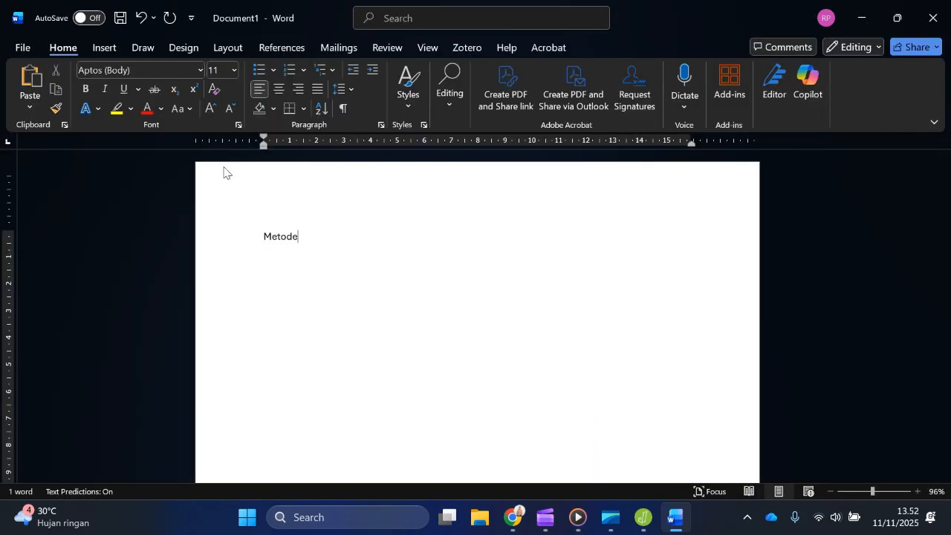
scroll(310, 257, "up", 3)
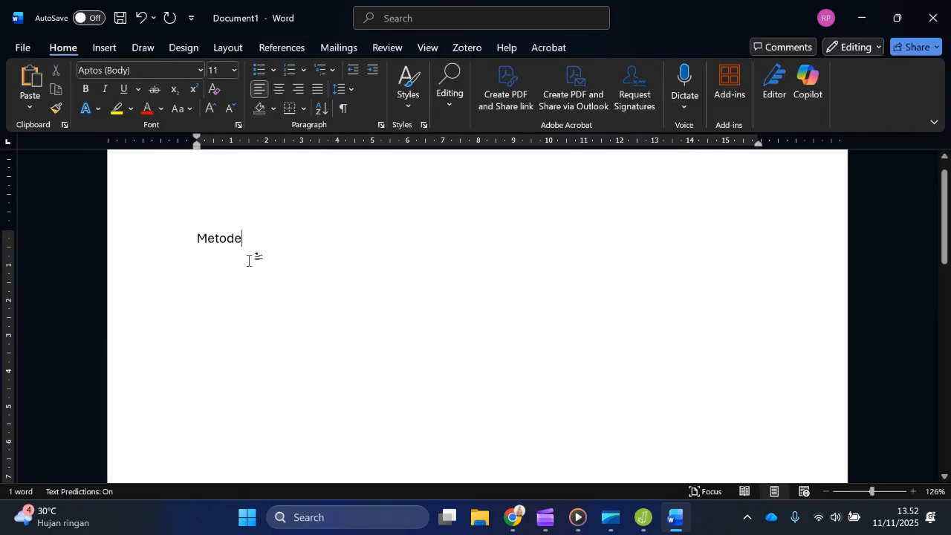
double_click(219, 239)
key("ctrl+b")
left_click(280, 237)
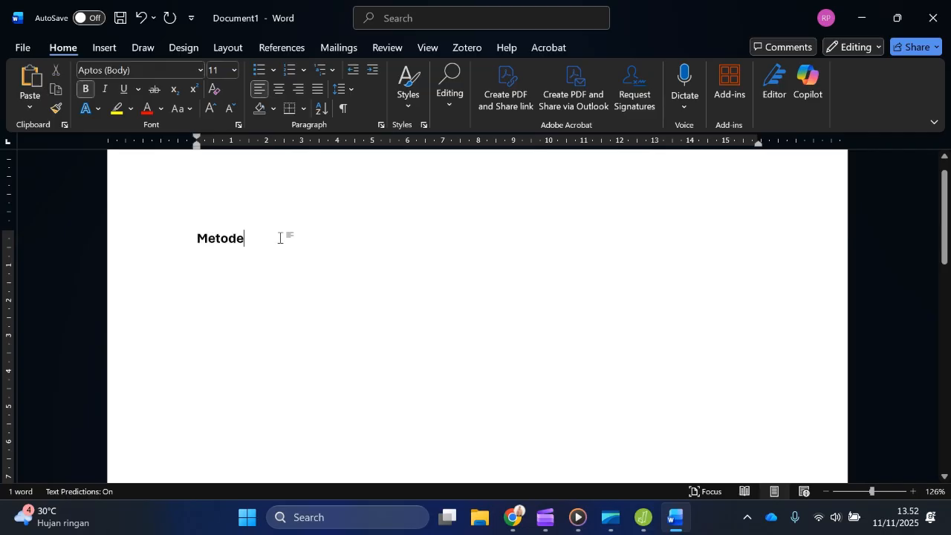
Step: Add the bold subheading "Partisipan Penelitian" below the Metode heading
key("Return")
type("partis")
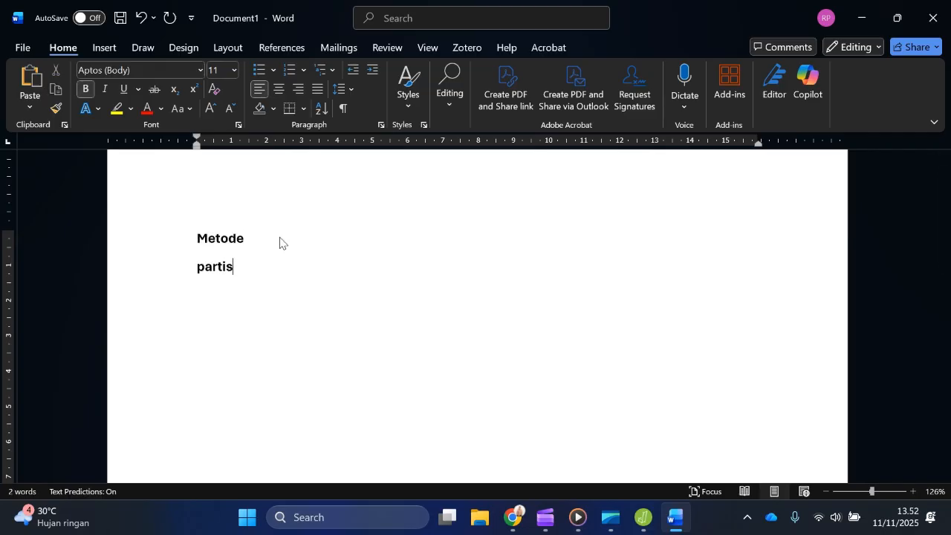
type("ipan Pene")
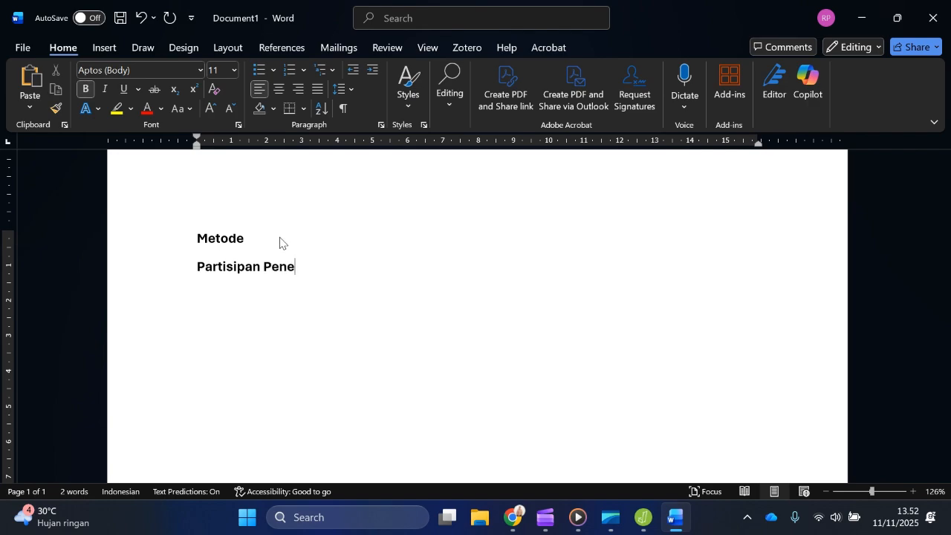
type("litianP")
Step: Below the subheading, write in regular weight: "Partisipan didapatkan melalui pengumpulan data primer dengan metode survei."
key("BackSpace")
key("ctrl+b")
type("Partisi")
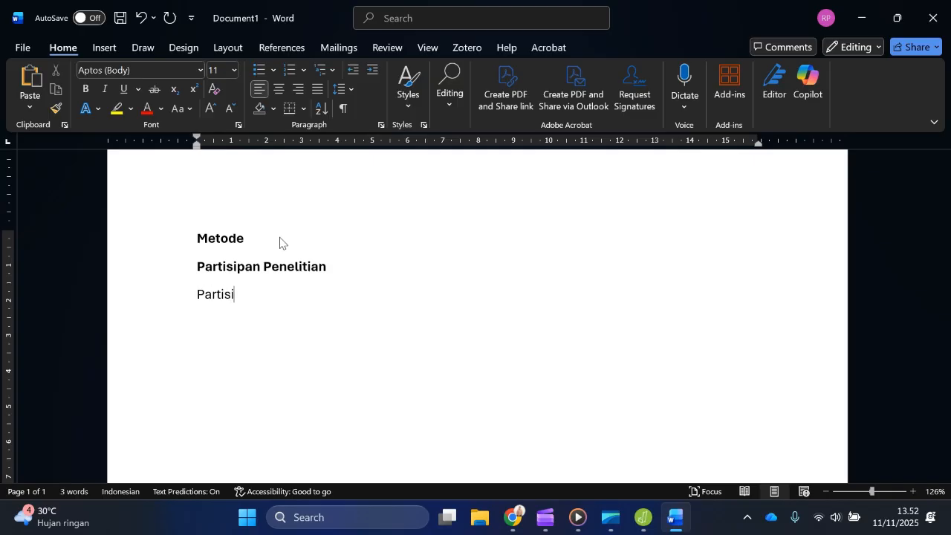
type("pan didapatkan me")
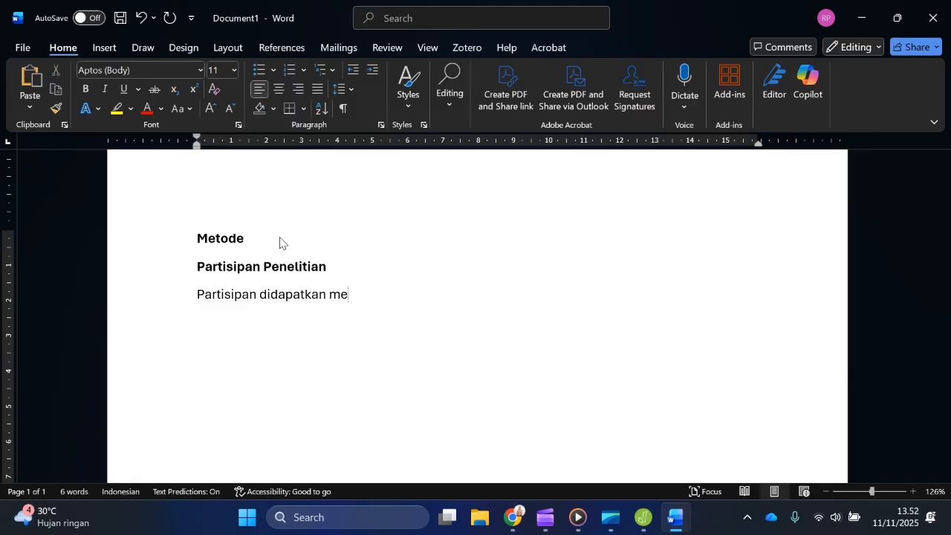
type("lalui pengump")
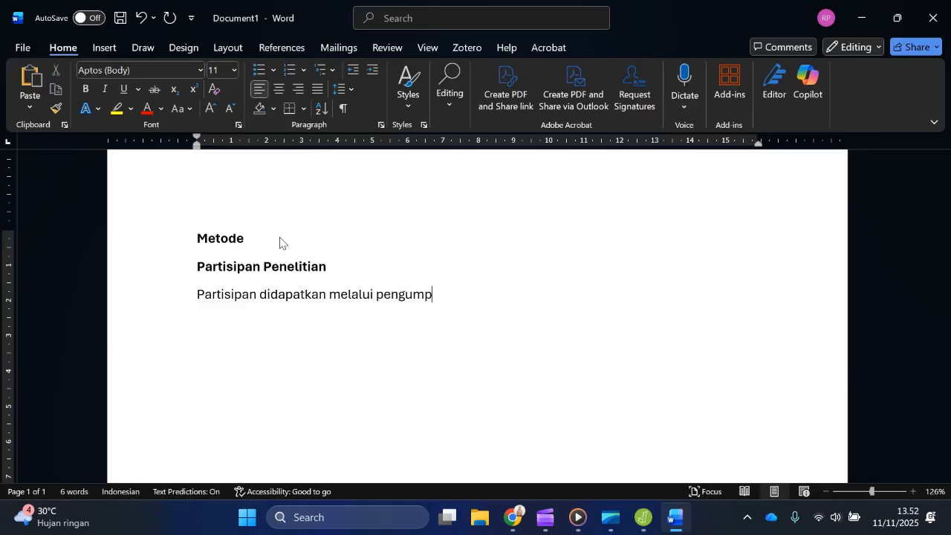
type("ulan data primer ")
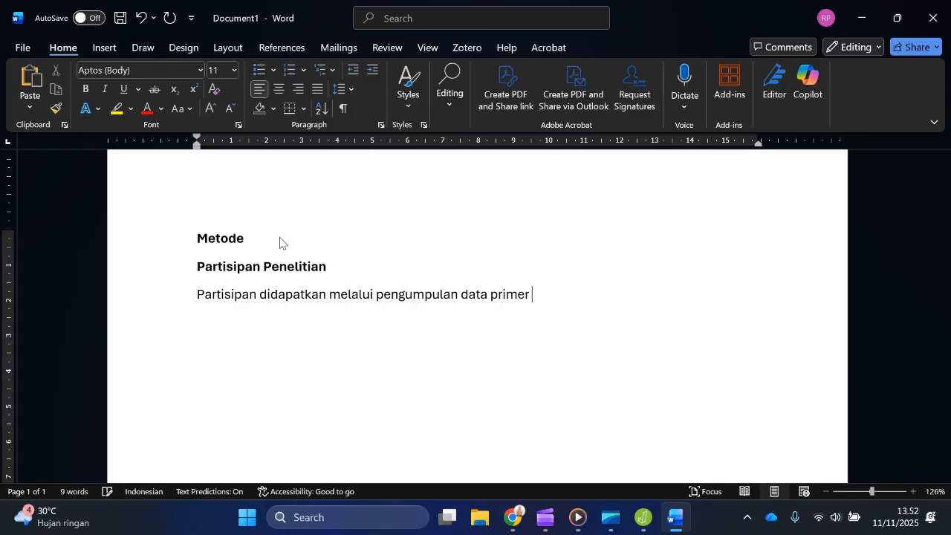
type("dengan metode ")
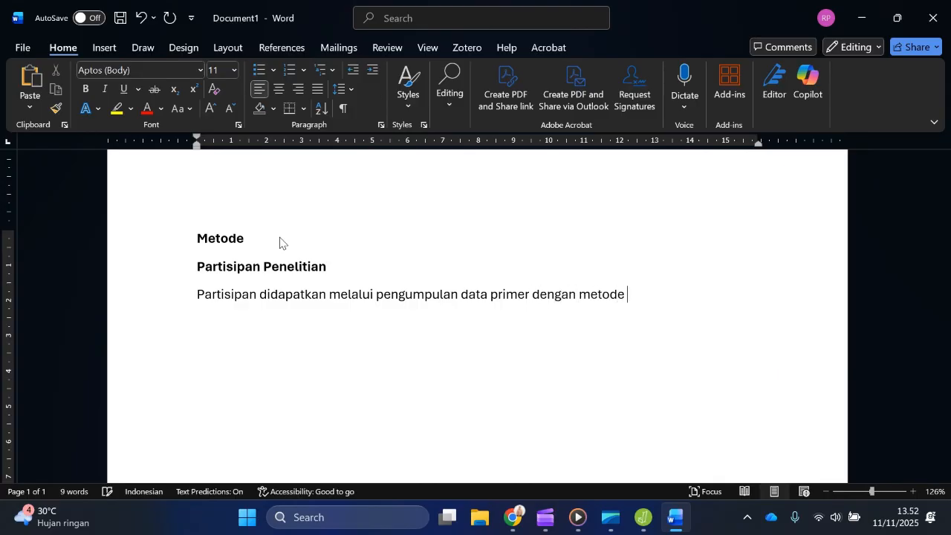
type("survei.")
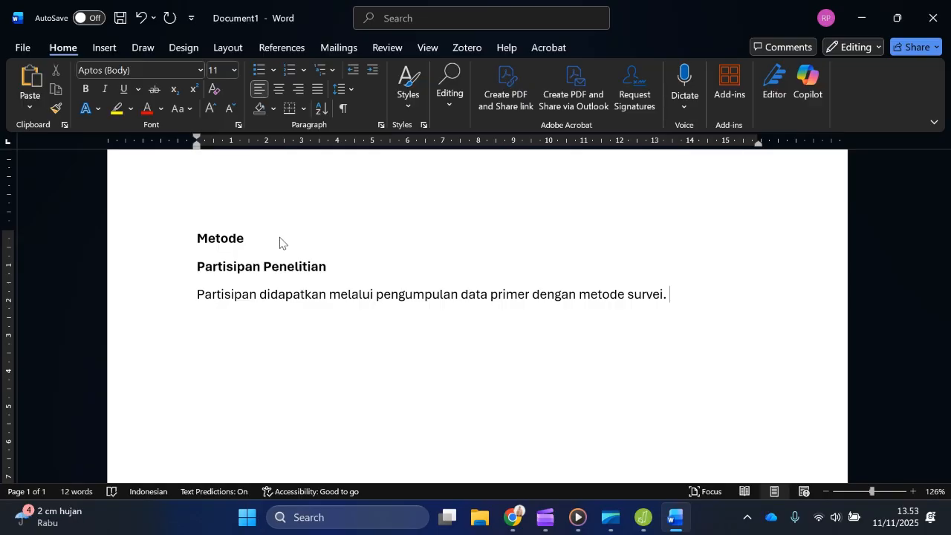
Step: Start the second sentence of the paragraph with "Sampling yang digunakan dengan jenis sampling convenience"
type("Sampling yang dig")
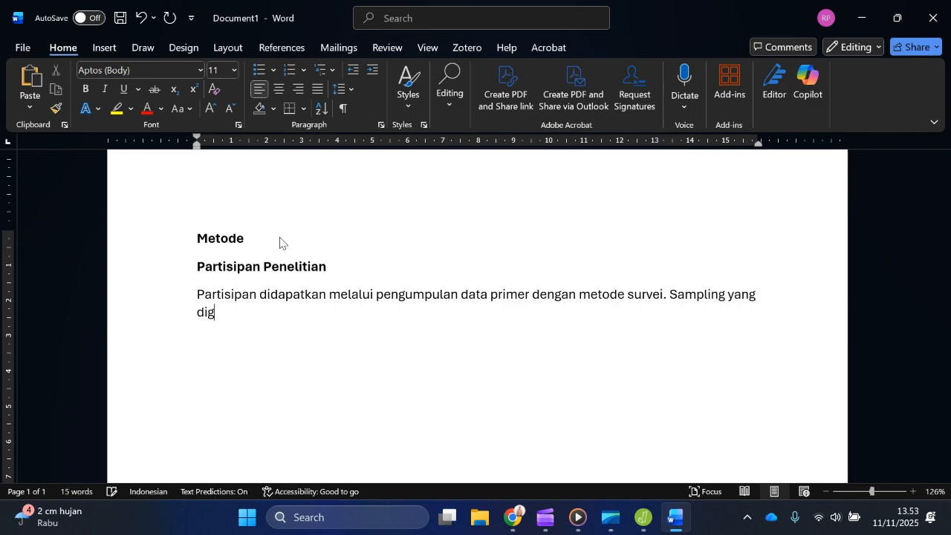
type("unakan dengan jenis ")
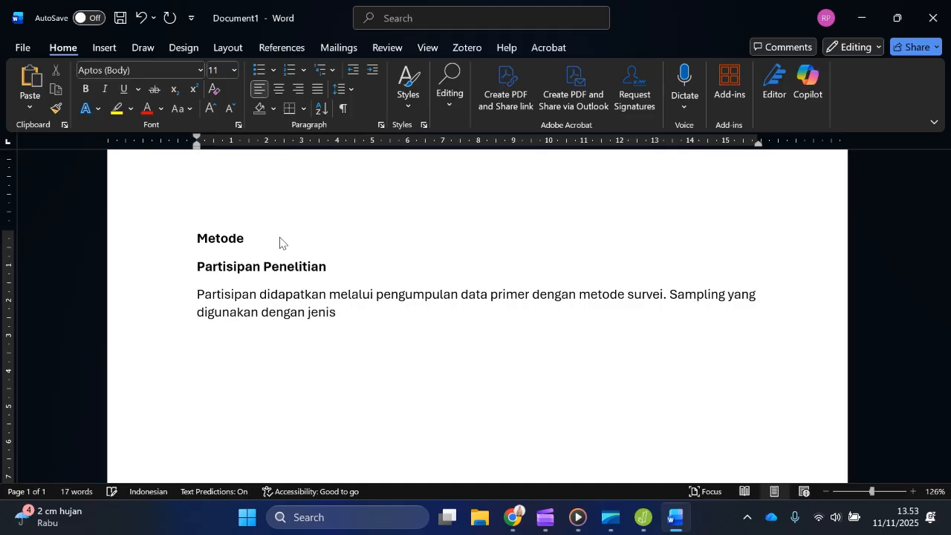
type("sampling con")
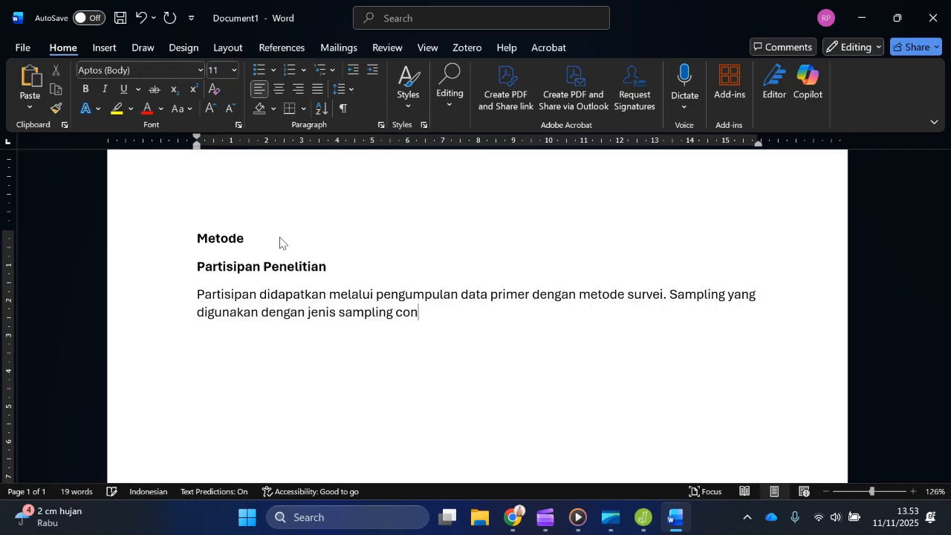
type("venience, dengan")
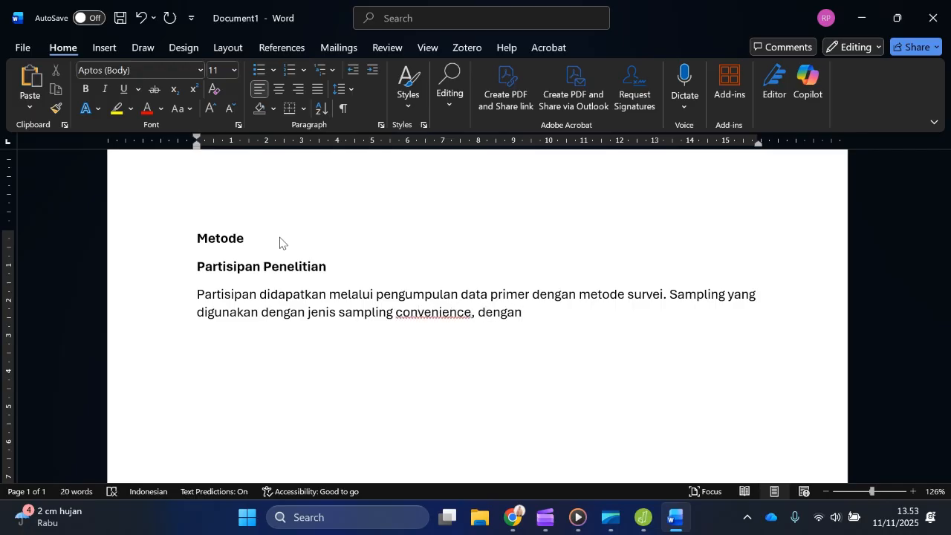
Step: Complete the sampling sentence with the reason ", untuk tujuan kemudahan atau pertimbangan praktis."
key("BackSpace")
key("BackSpace")
key("BackSpace")
key("BackSpace")
key("BackSpace")
key("BackSpace")
type("untuk tujuan")
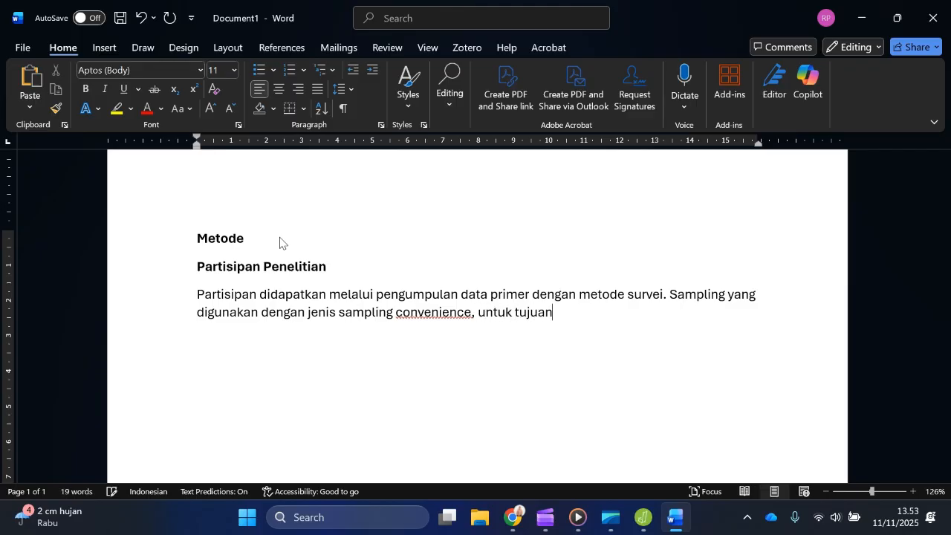
type(" kemudaha")
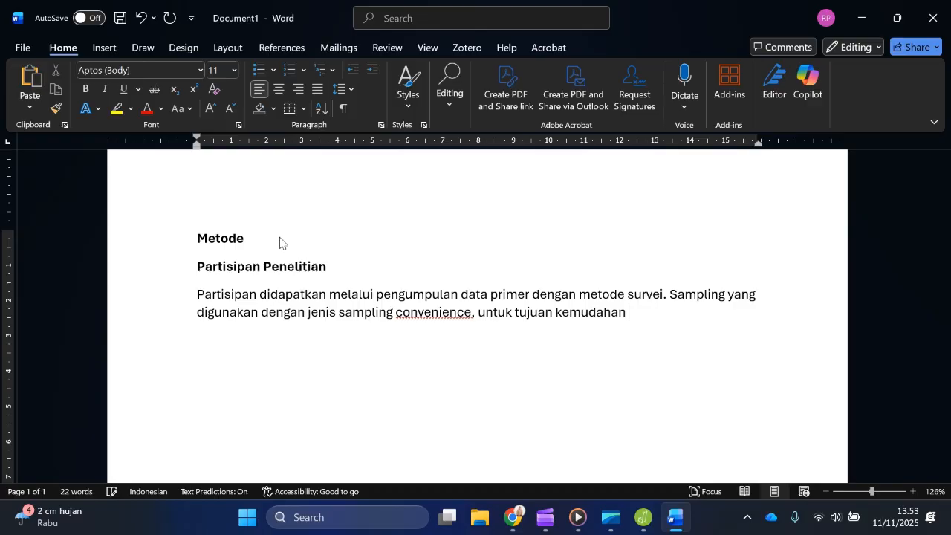
type("n atau pertimab")
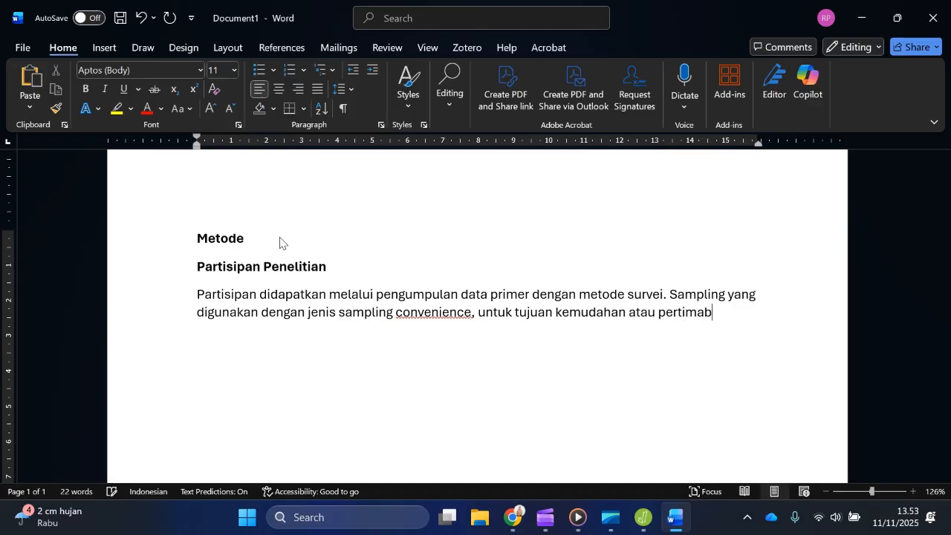
key("BackSpace")
key("BackSpace")
type("bagn")
key("BackSpace")
key("BackSpace")
type("ngan prakitis.")
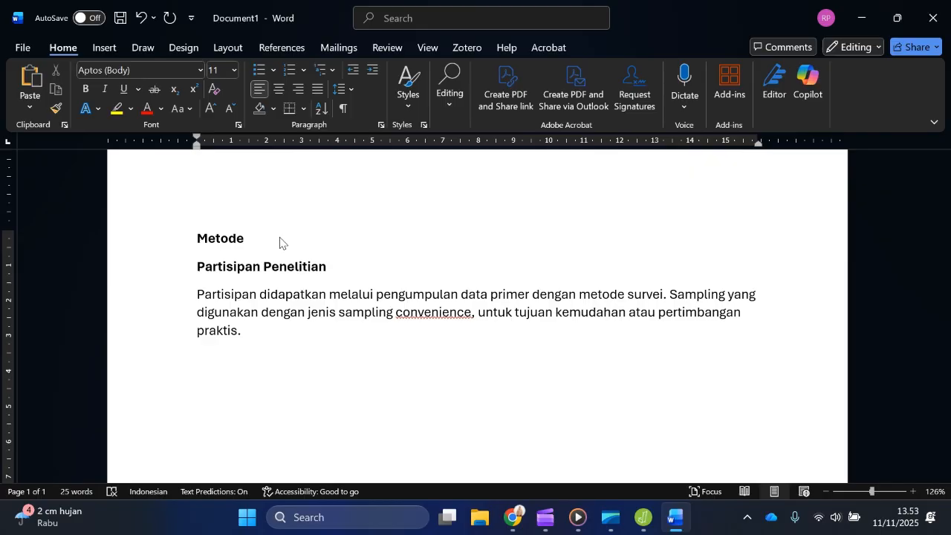
Step: Introduce the participant criteria with "Partisipan yang dianalisis memiliki kriteria seperti:"
type("Partisipan yang")
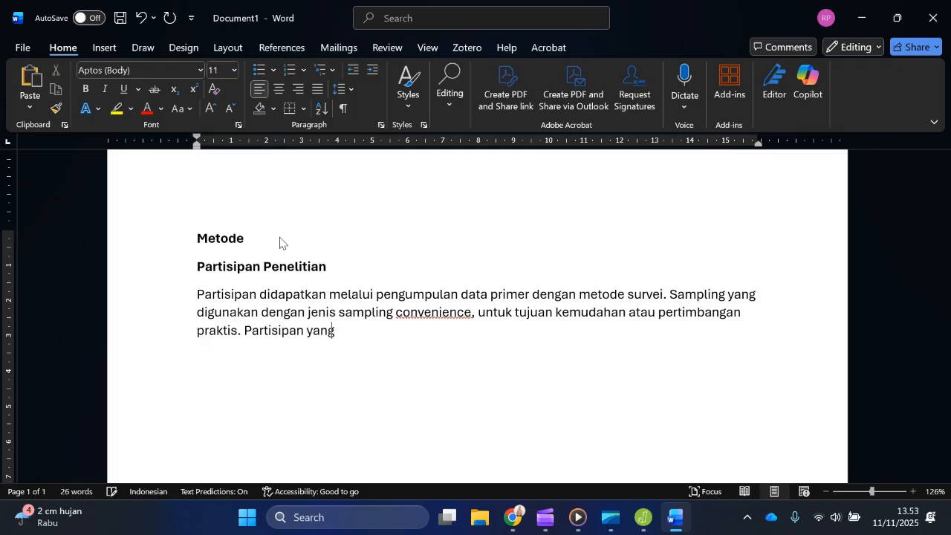
type(" dianalisis memili")
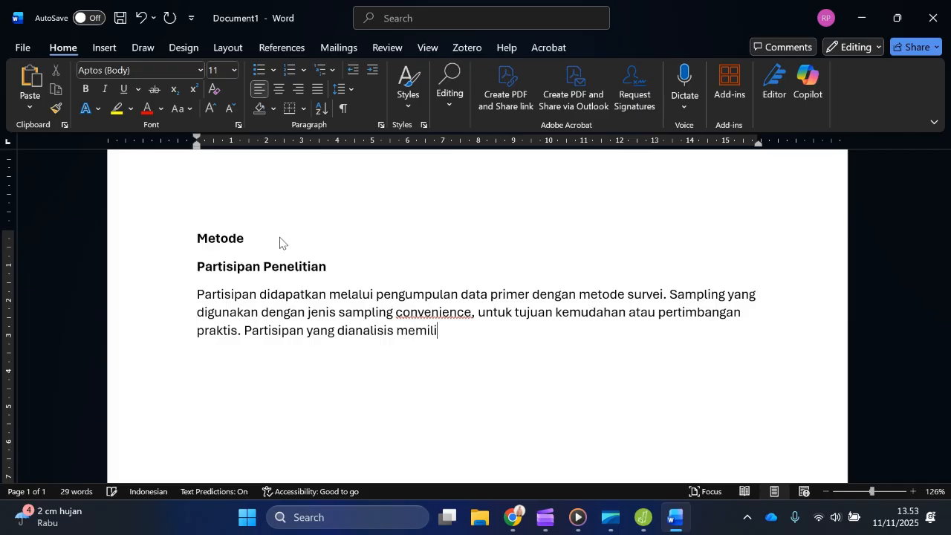
type("ki kriteria seperti:")
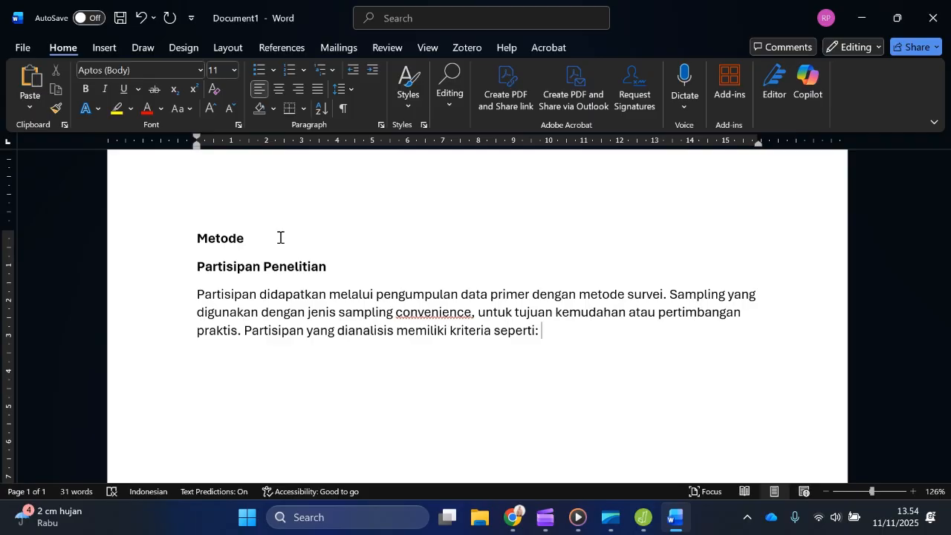
Step: Add the first criterion, "a) usia diantara 17 hingga 25 tahun"
type("a) usia di")
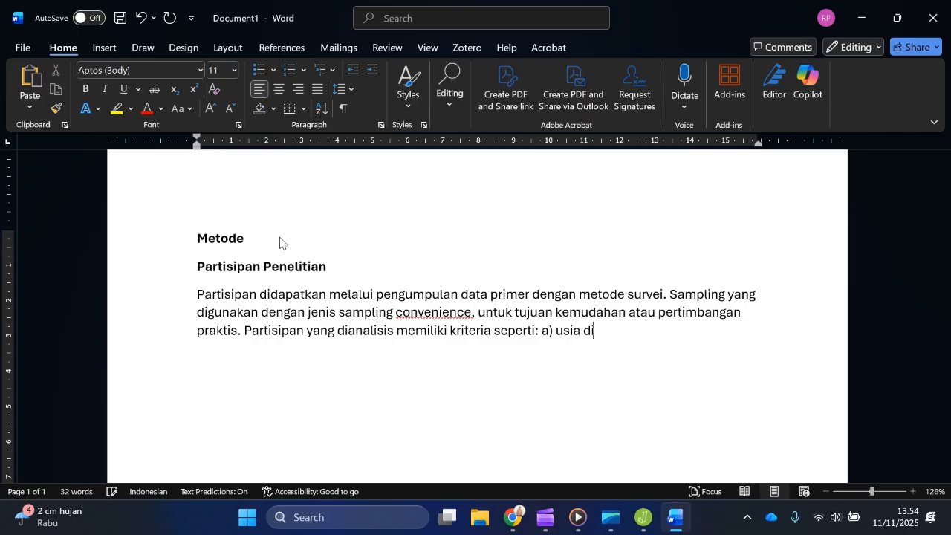
type("antara 17 h")
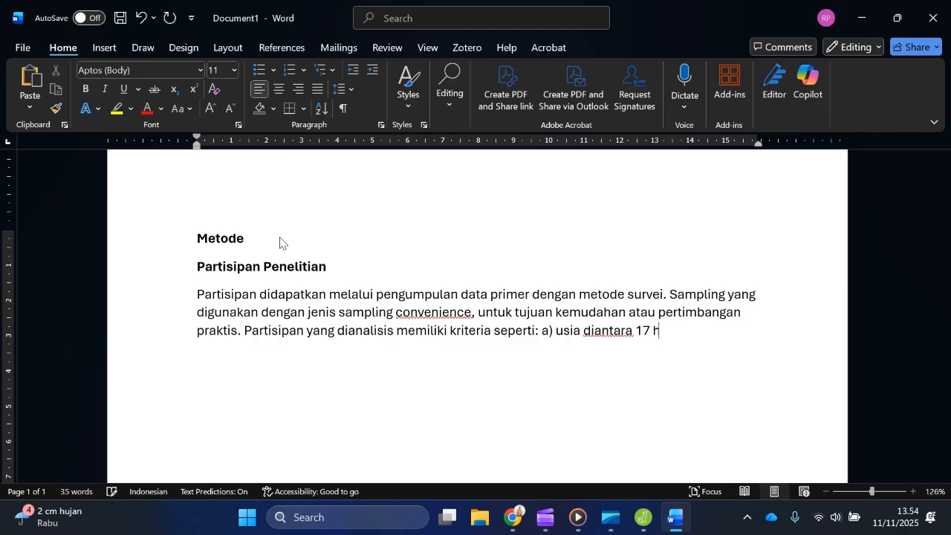
type("ingga 25 tah")
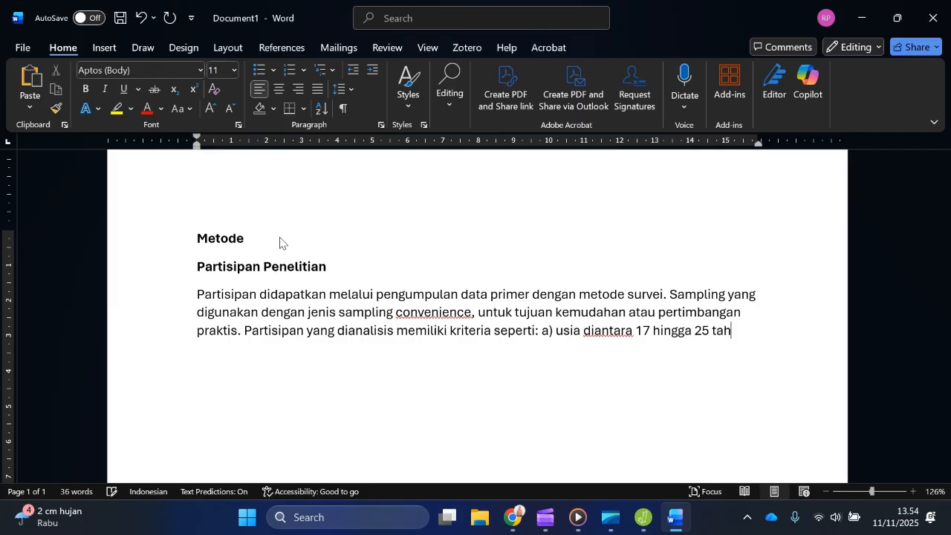
type("un ()")
type("menurut")
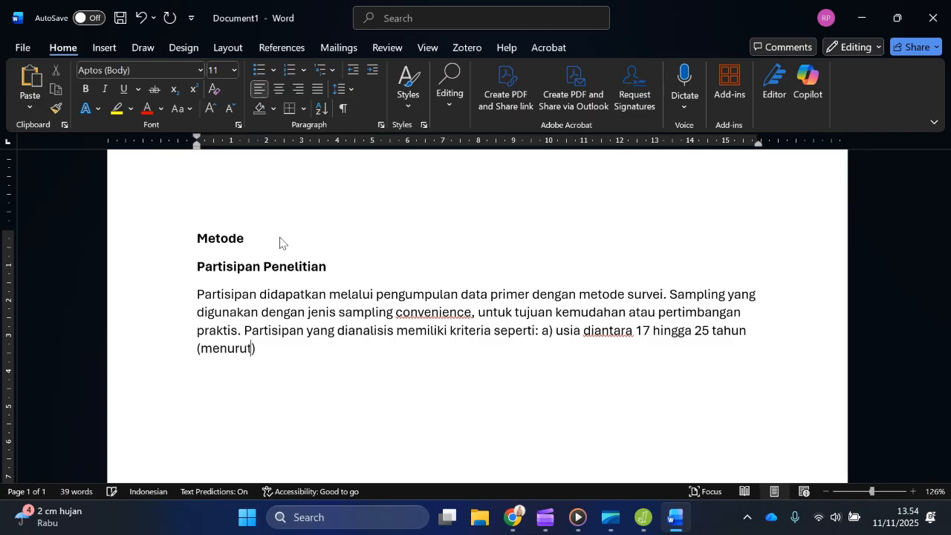
type(" pertimab")
Step: Justify the age criterion in parentheses with "menurut pertimbangan", the cited author's surname and 2025, followed by a semicolon
key("BackSpace")
type("bangan Put")
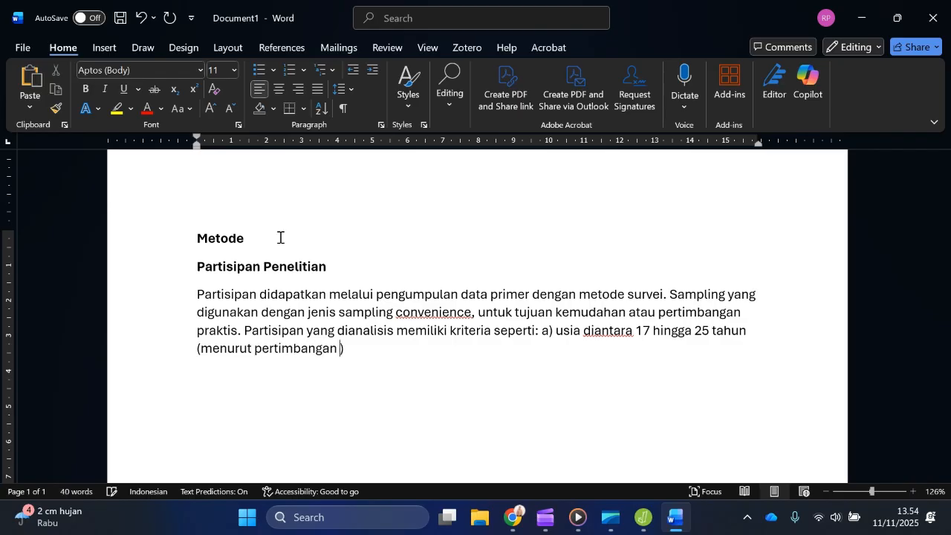
type("ra, 202")
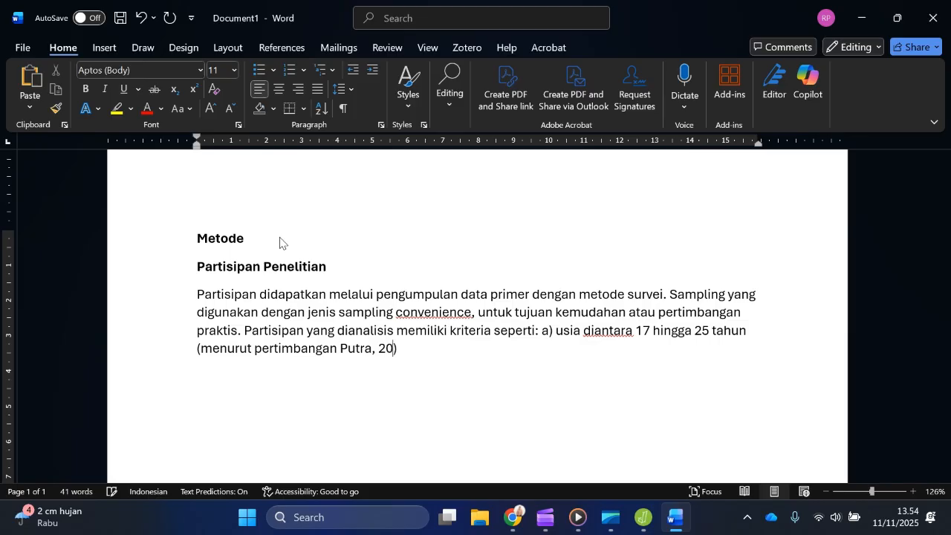
type("5); b)")
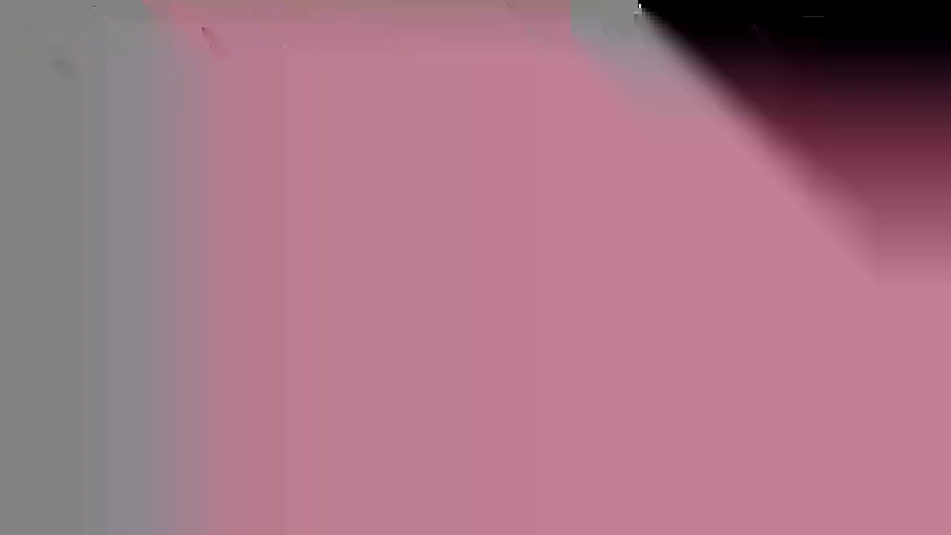
Step: Add the second criterion, "b) tidak sedang menjalani intervensi/terapi psikologis;"
type("menjalani")
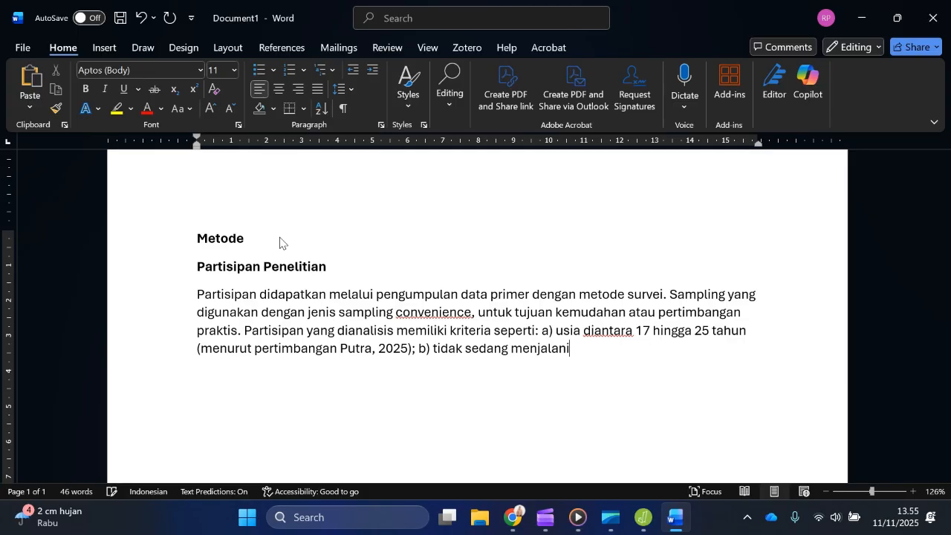
type(" intervensi")
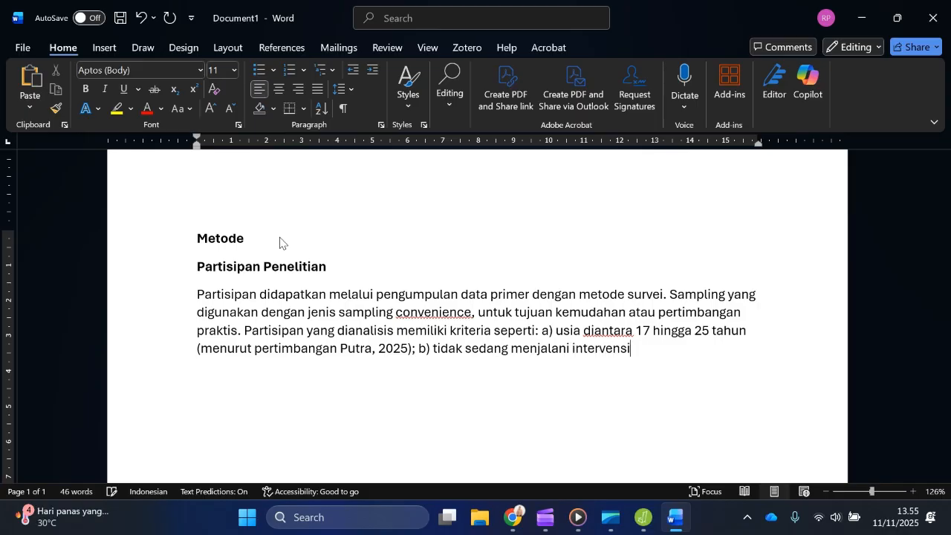
type("/terapi psikologis")
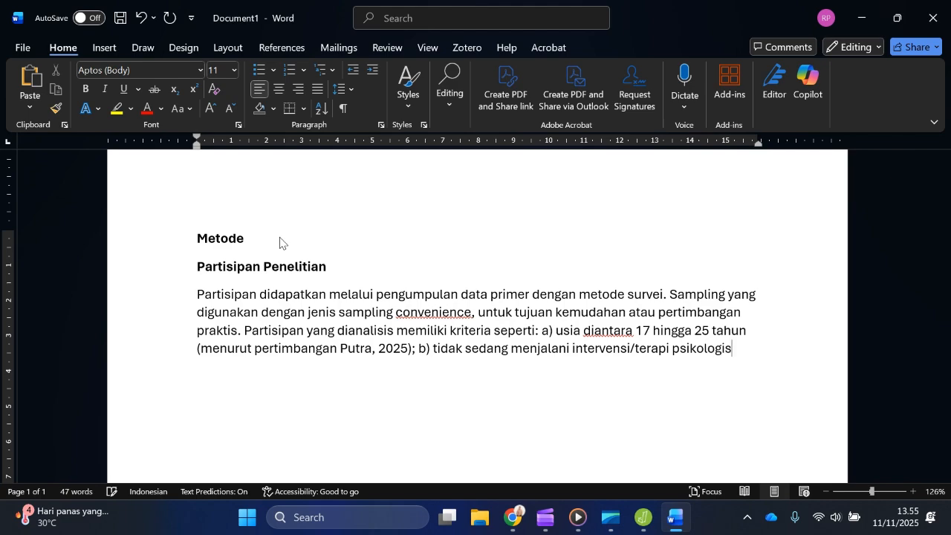
type("; c) sampaikan la")
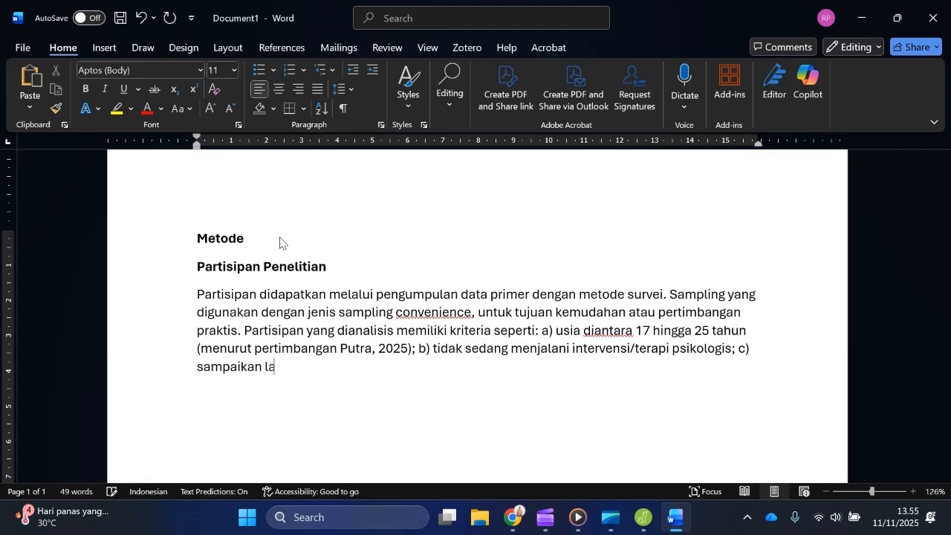
type("innya jika ada. Sel")
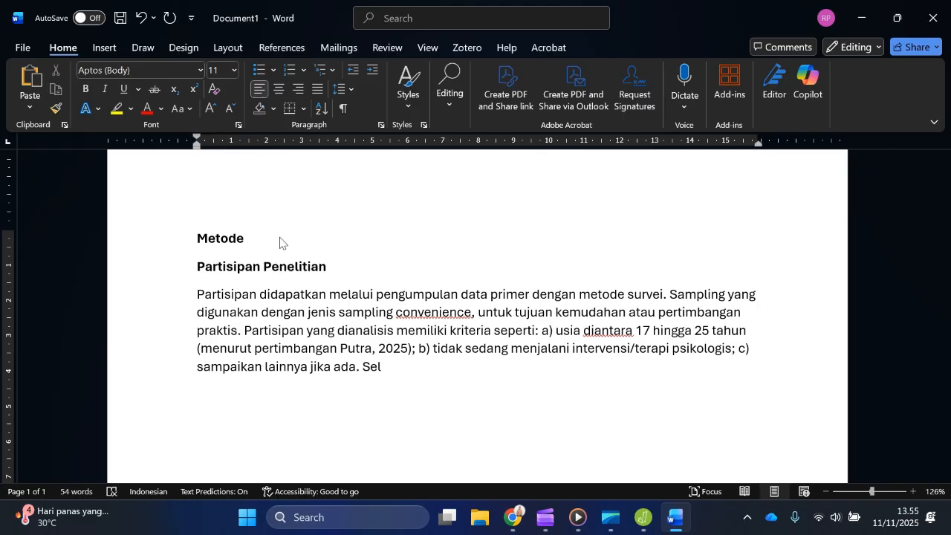
Step: Close the criteria list with the placeholder "c) sampaikan lainnya jika ada."
type("ain kriteria partisi")
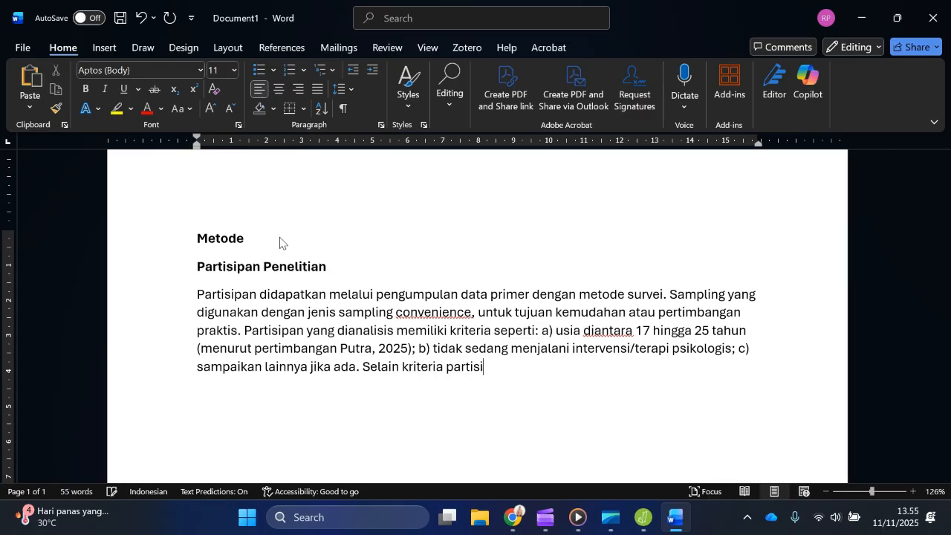
type("pan, kelayakan ")
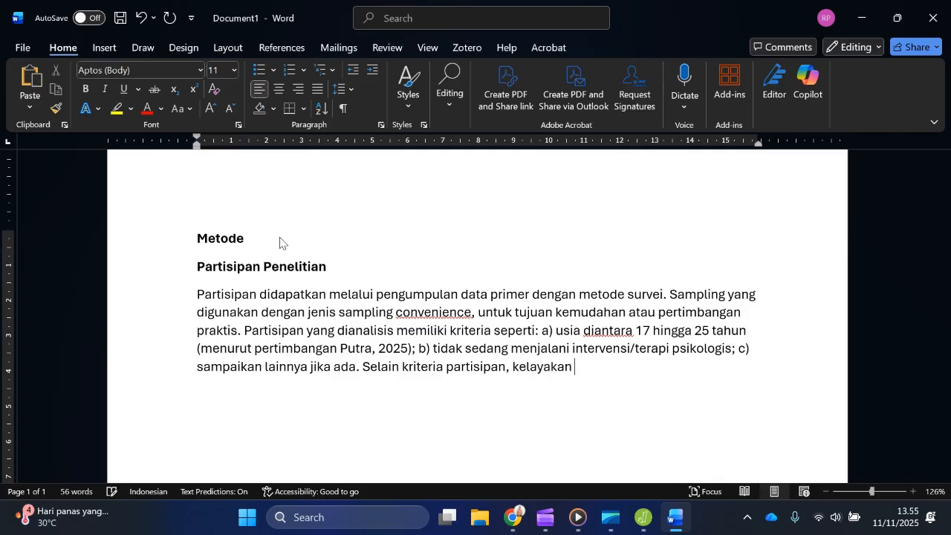
type("respon partisipa")
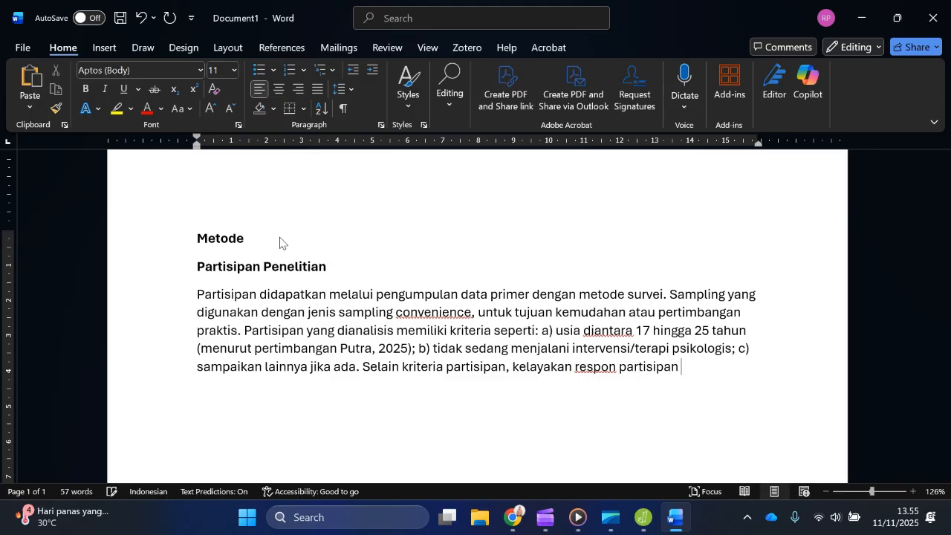
type("n ")
type("me")
Step: Continue the response eligibility sentence with "diukur atau ditentukan berdasarkan keterlibatan kognitif"
key("BackSpace")
key("BackSpace")
type("diukur atau ditent")
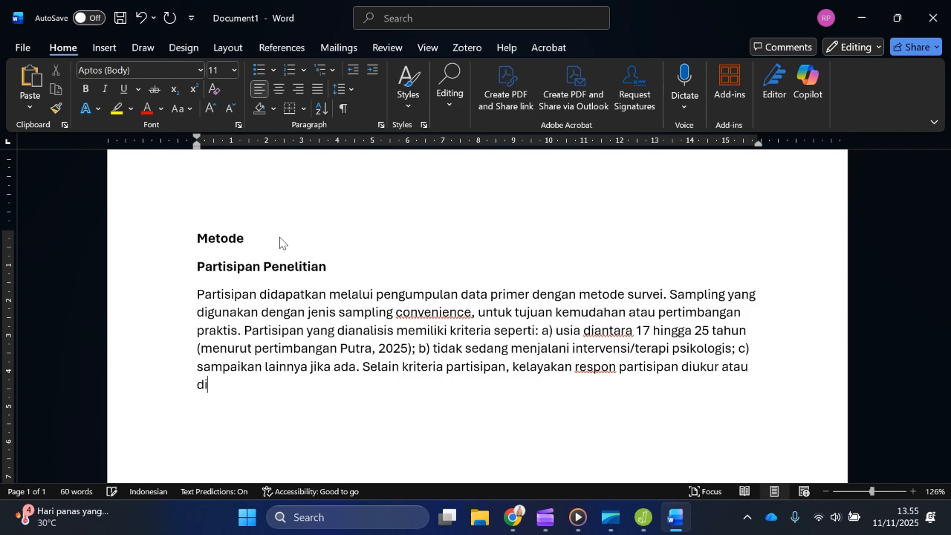
type("ukan berda")
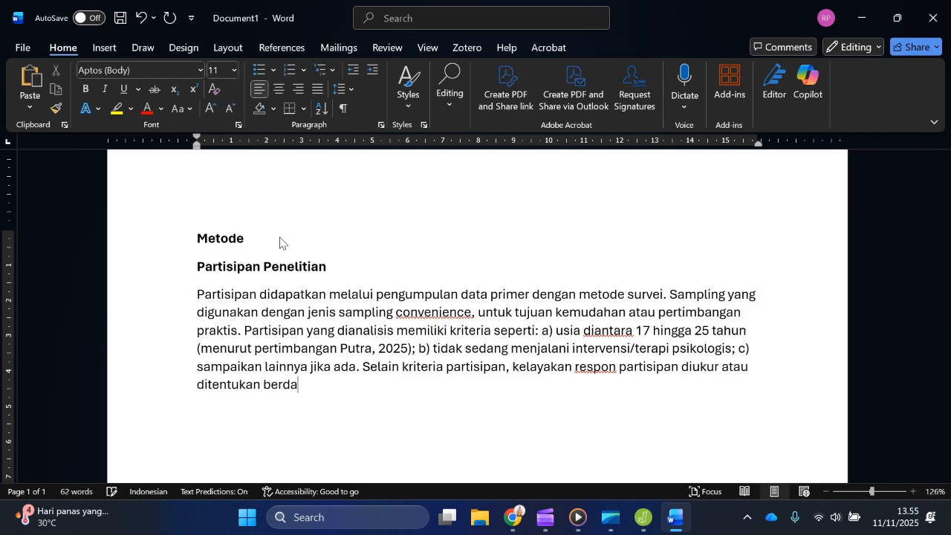
type("sarkan keterlibatan kogn")
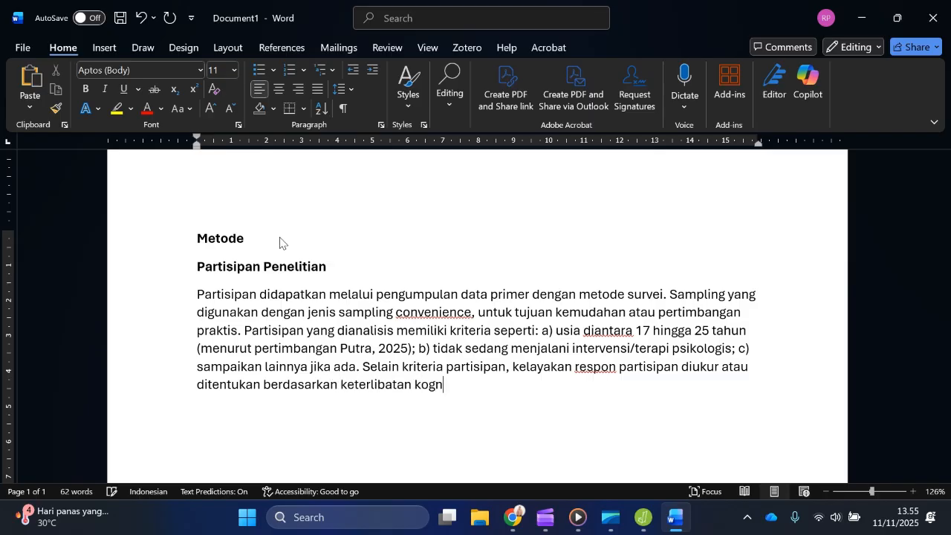
type("itif melalui attentio")
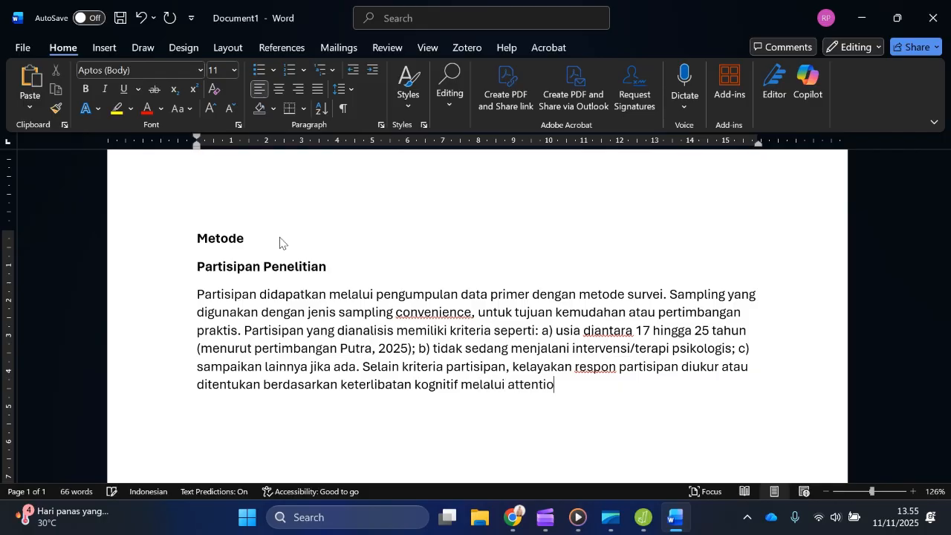
type("nal chec")
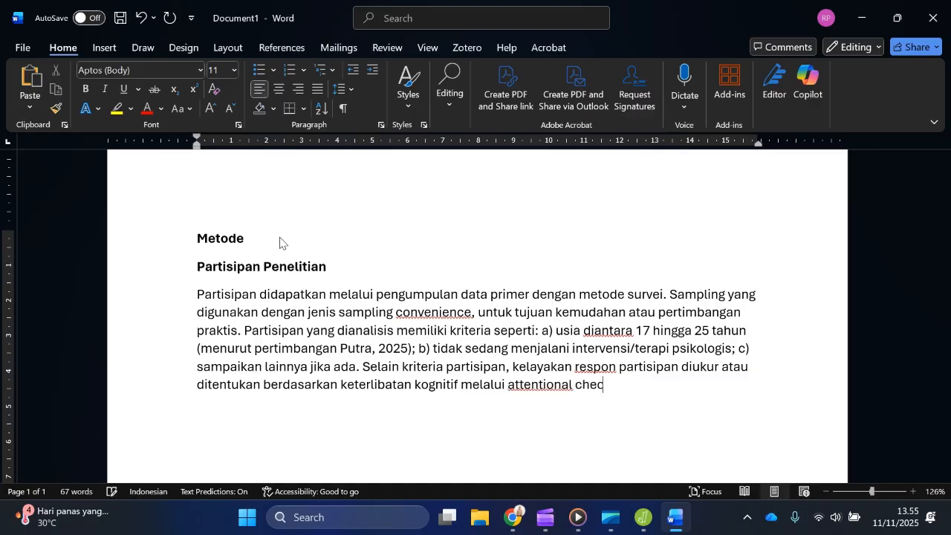
type("king sepr")
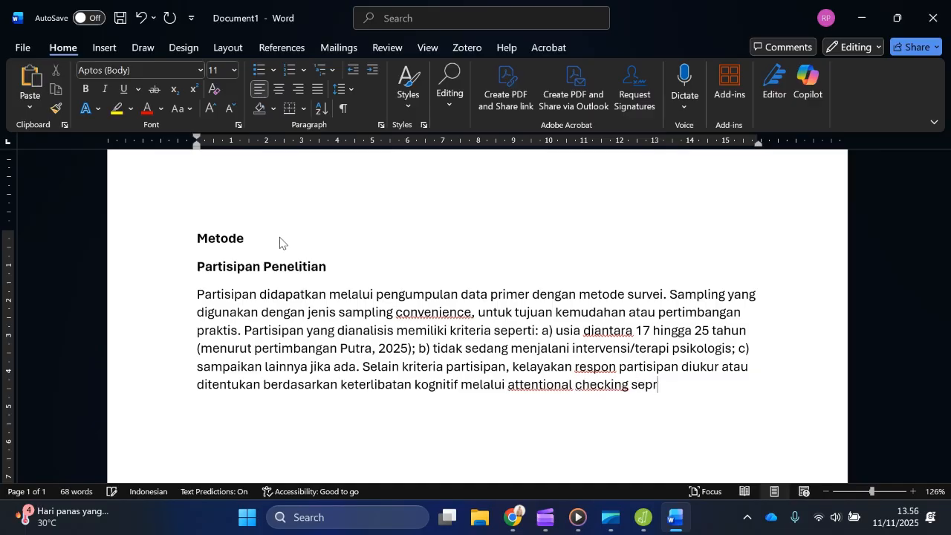
Step: Name the measurement method in the same sentence by adding "melalui attentional checking seperti"
key("BackSpace")
type("erti")
type(" \"")
type("6")
type(" + ")
type("^")
Step: Add the quoted arithmetic item "6 + 6 = ..." as the first attentional checking example
key("BackSpace")
type("6")
type(" = ...")
type("\" ")
type(";")
key("BackSpace")
Step: Add the second quoted example "saya sedang mengisi formulir dengan kayang" after a comma, followed by a comma and an ellipsis placeholder
type(", \"saya se")
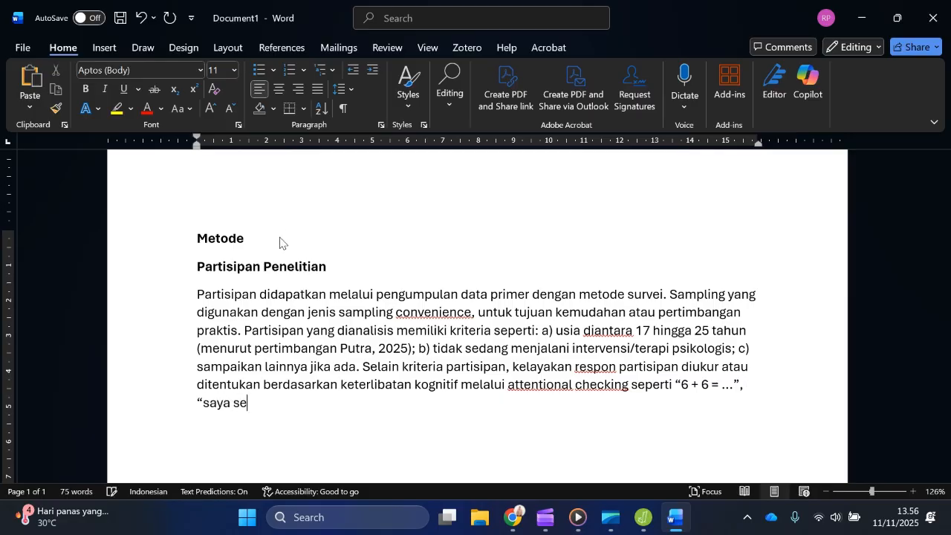
type("dang mengisi")
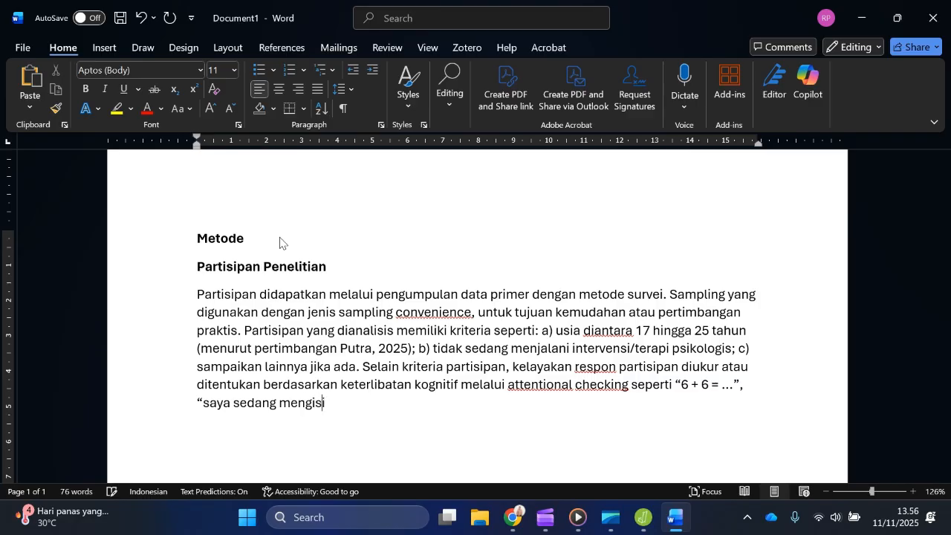
type(" formulir dengan kaya")
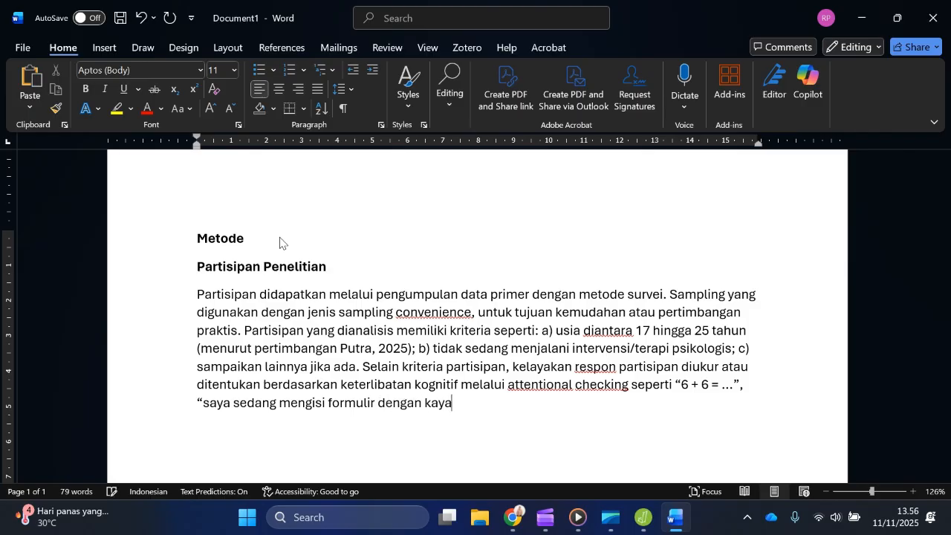
type("ng\"")
type(", ...")
type(". Partisipa")
type("n yang mer")
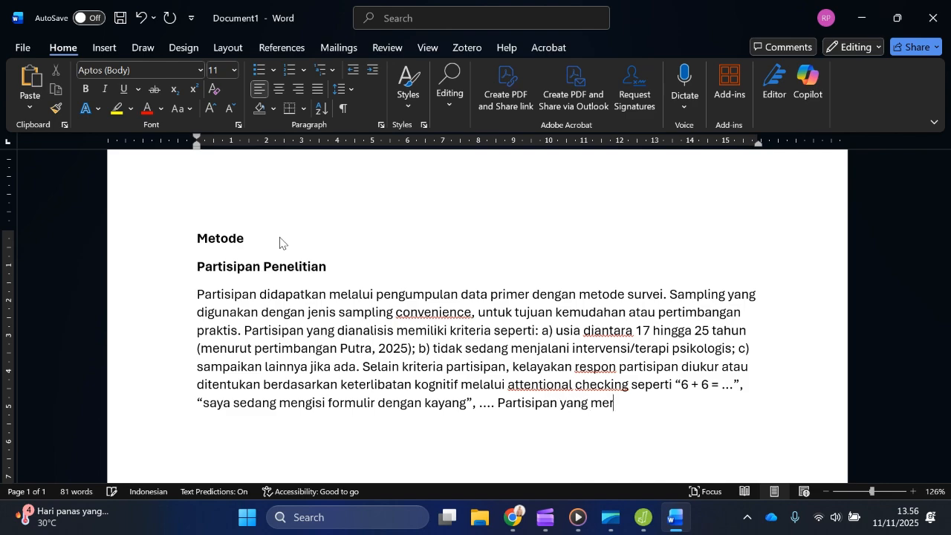
type("espon sala")
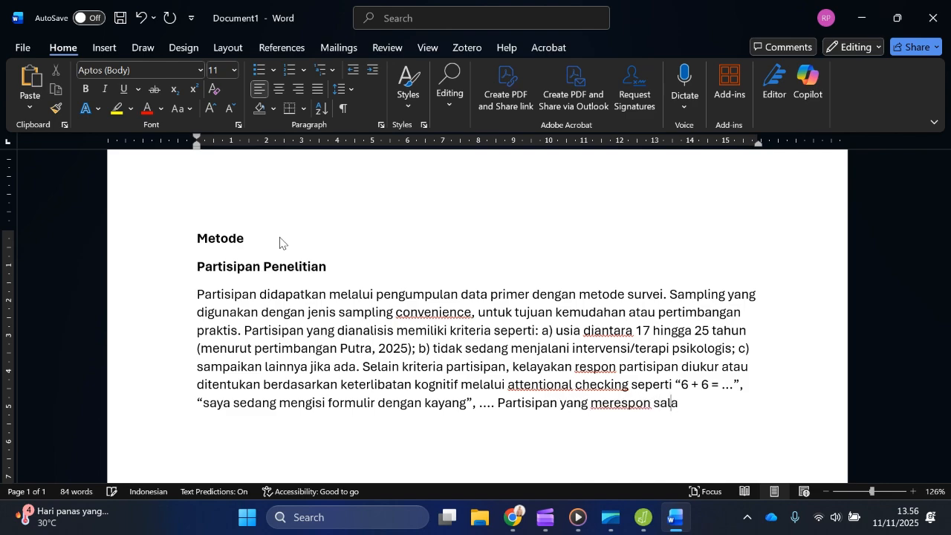
type("h (atau tidak logis")
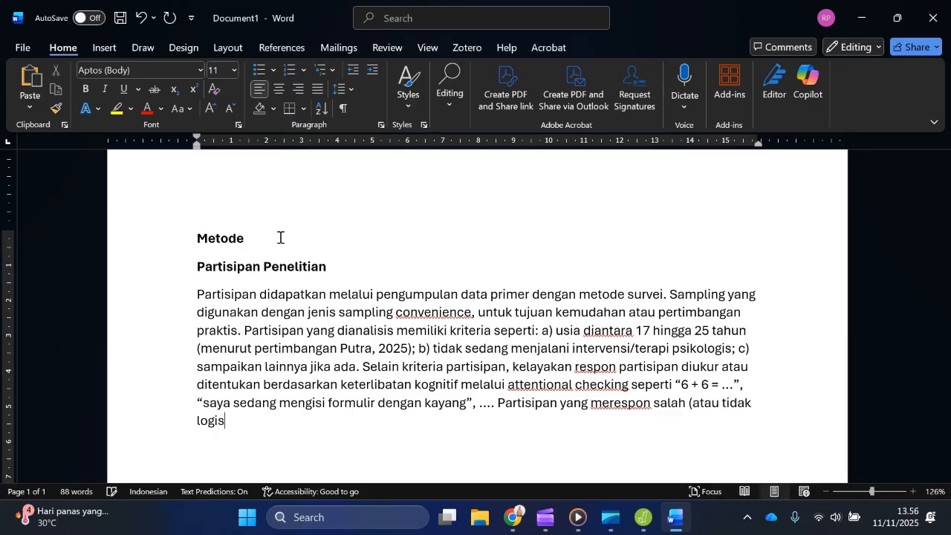
type(") dianggap ")
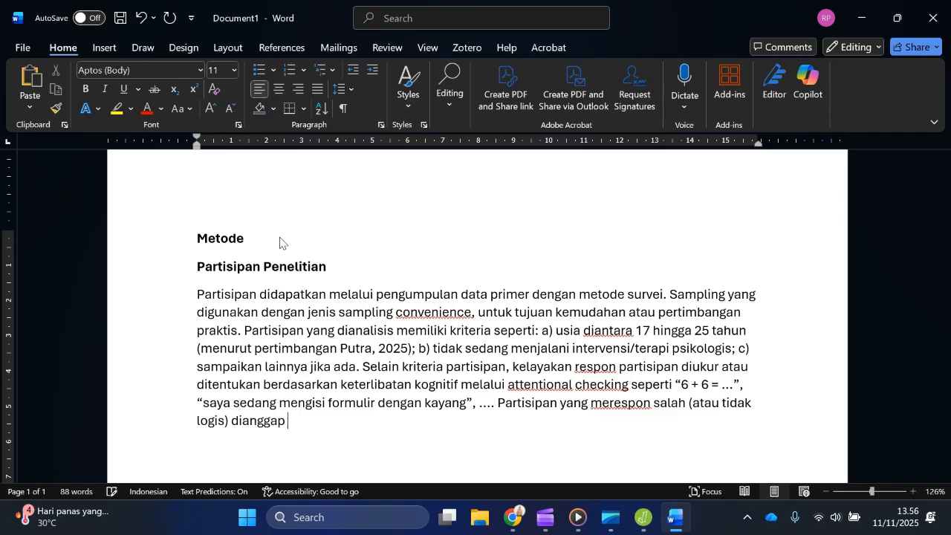
type("tidak terlibat se")
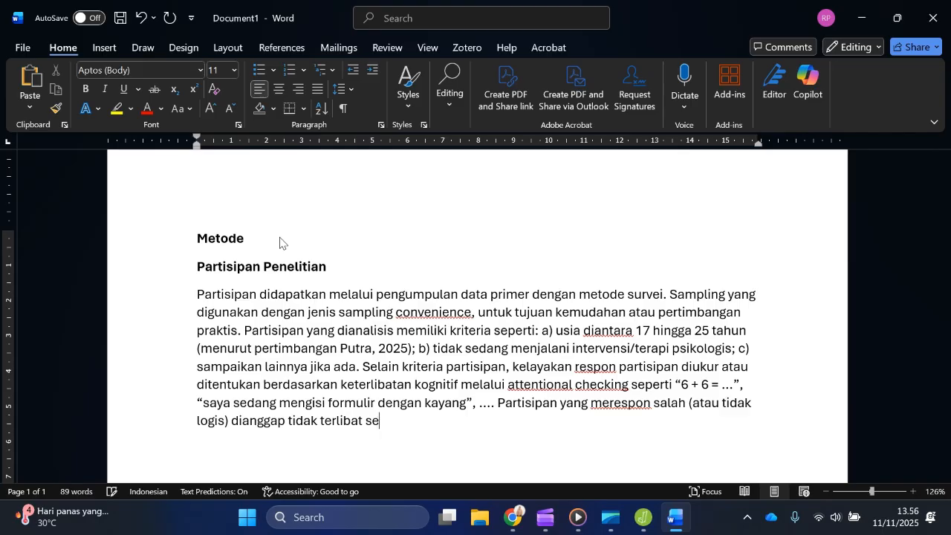
type("cara kognitif dalam")
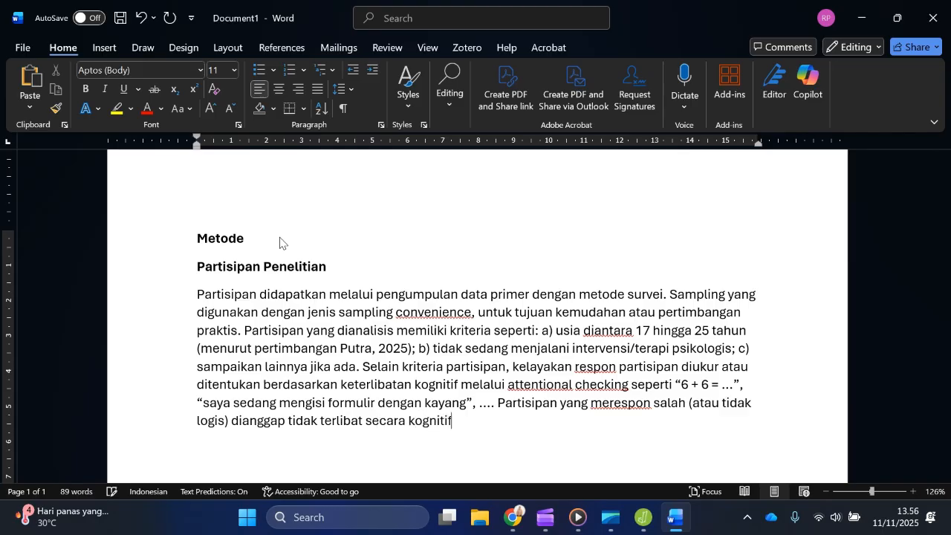
Step: Complete the sentence on wrong responses with "tidak terlibat secara kognitif dalam pengambilan data."
type("ngam")
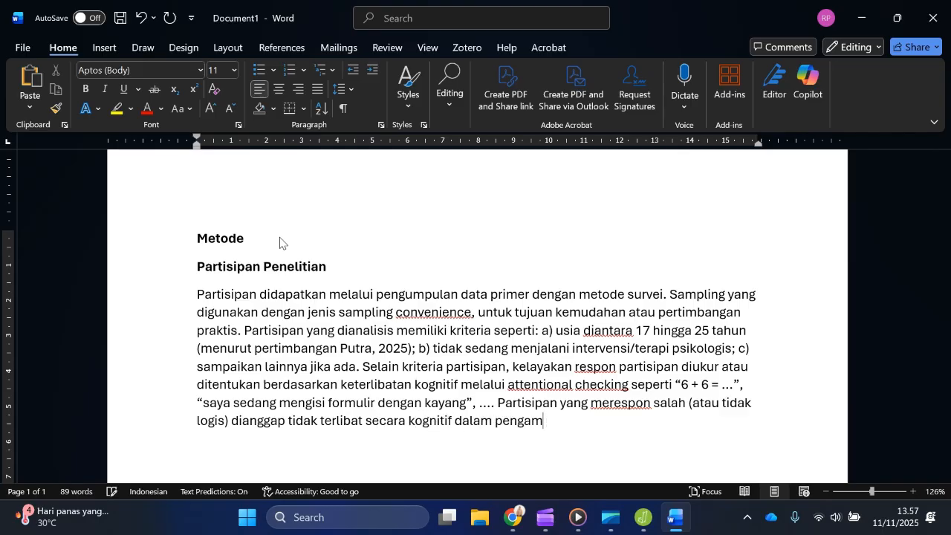
type("bilan data. Seb")
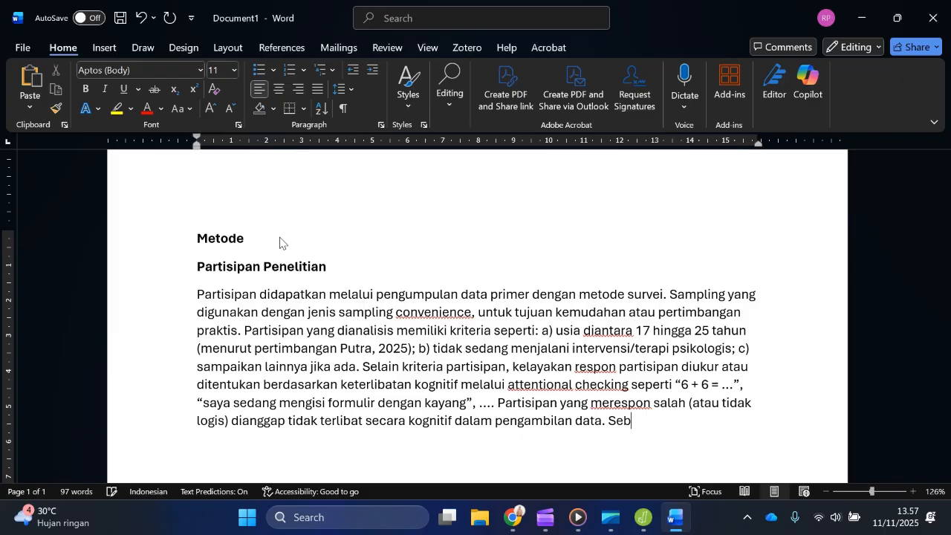
type("anyak 219 partisipan mengisi")
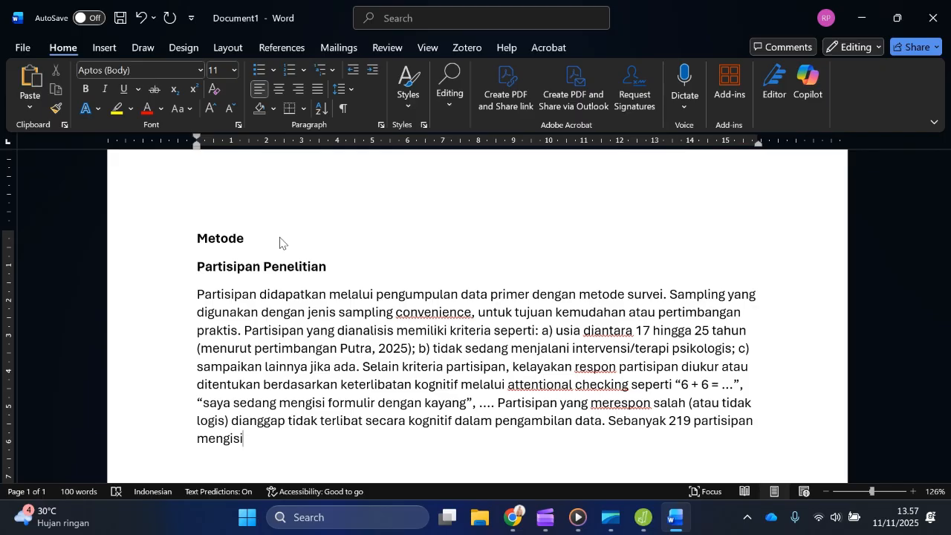
type(" formulir dan informe")
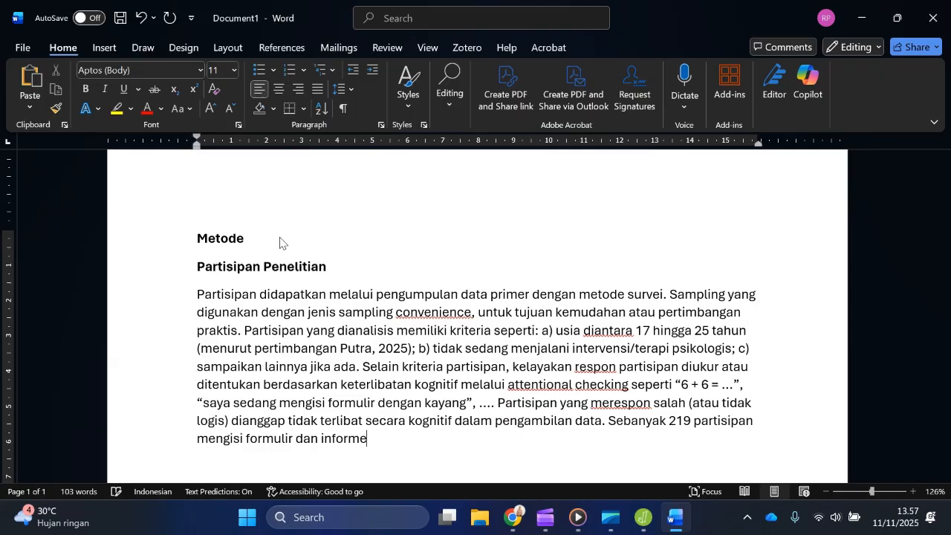
type("d consent")
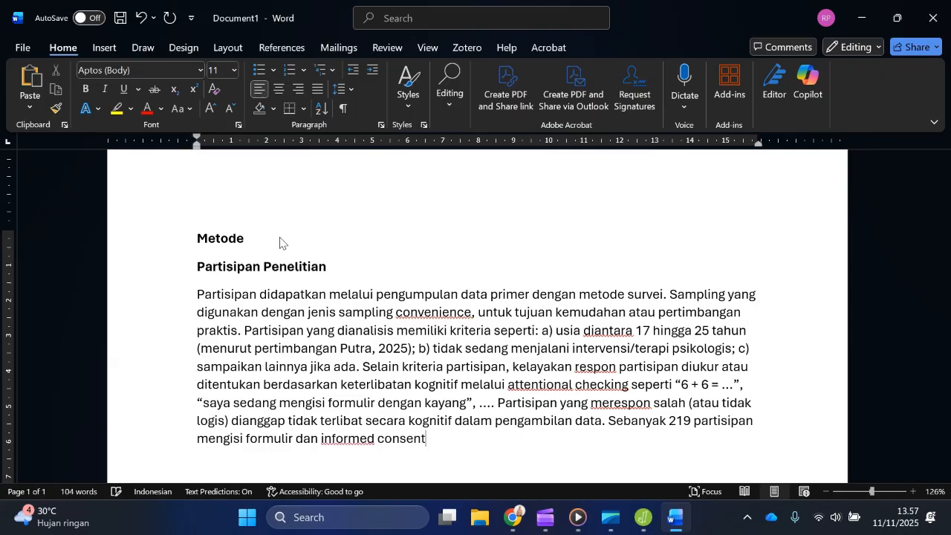
type(", namun setelah")
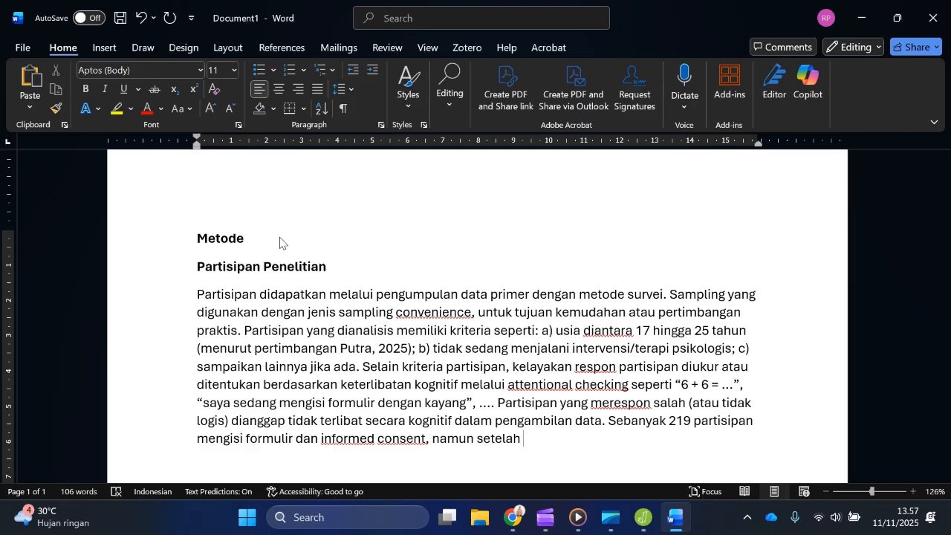
Step: Extend the participant count sentence with ", namun setelah penentuan kriteria partisipan dan ketepatan attentional checking"
type("penentuan kriteria")
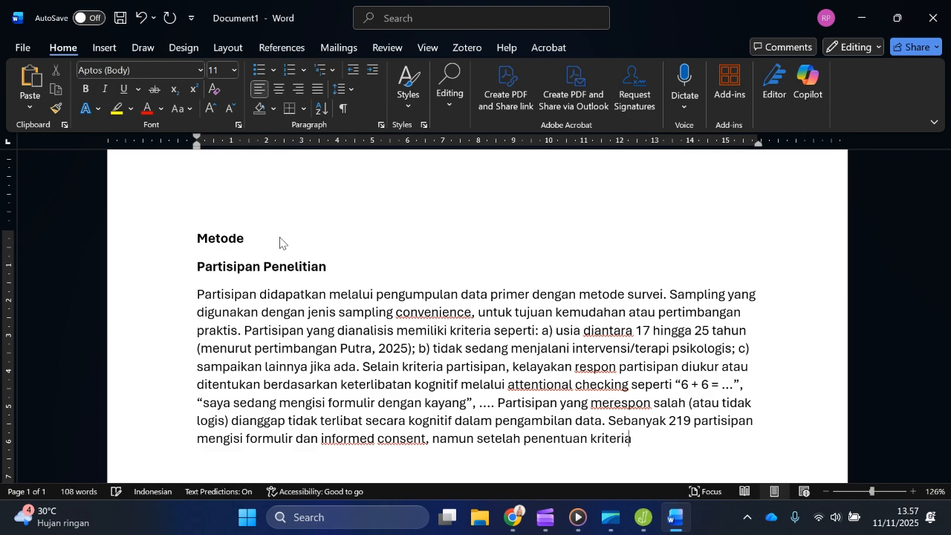
type(" partisipan dan kete")
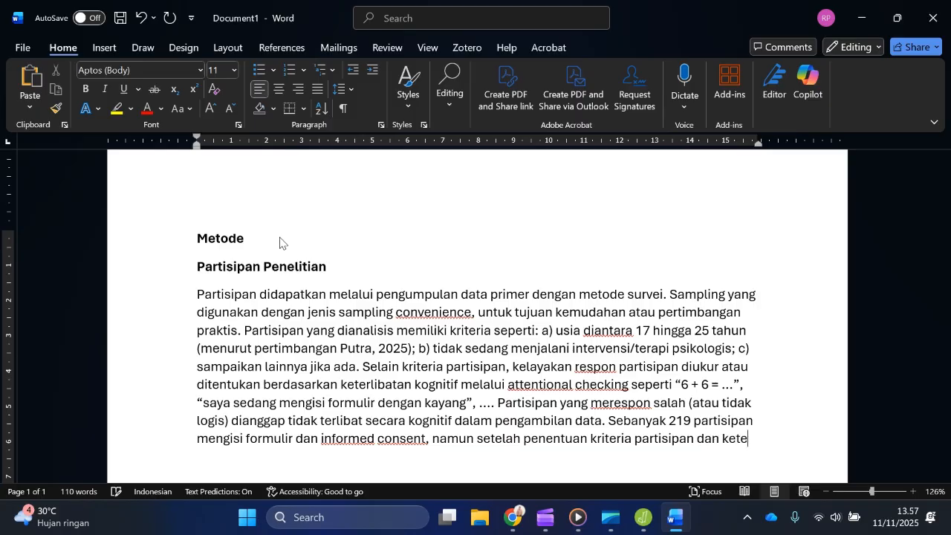
type("patan attenti")
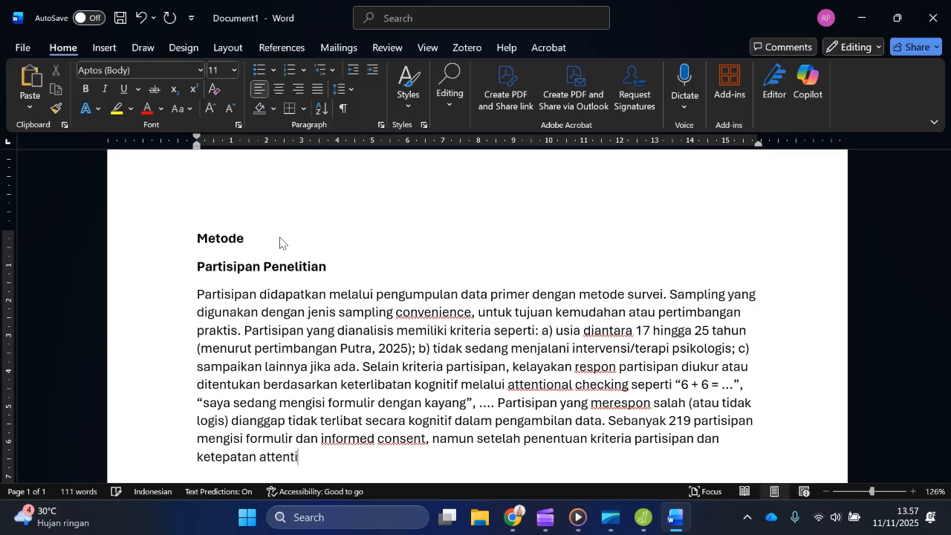
type("onal checki")
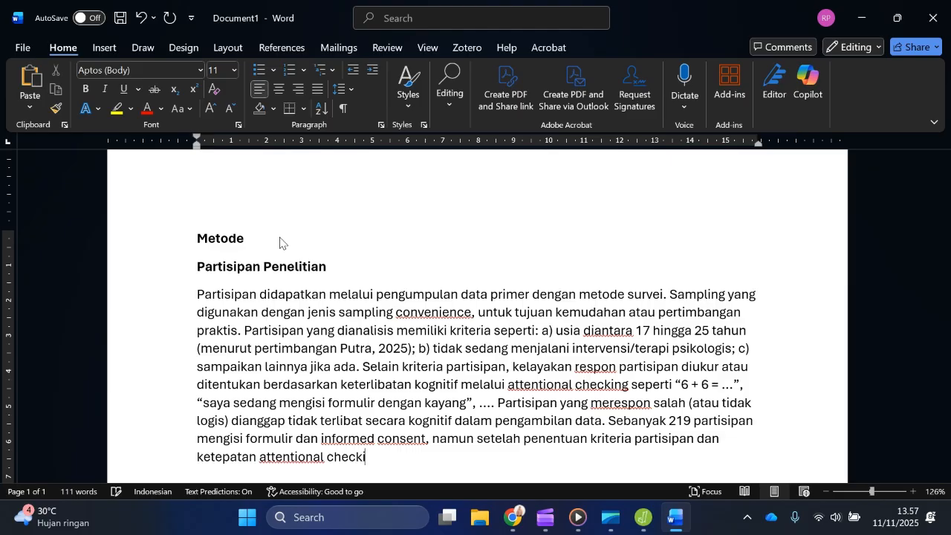
type("ng didapatk")
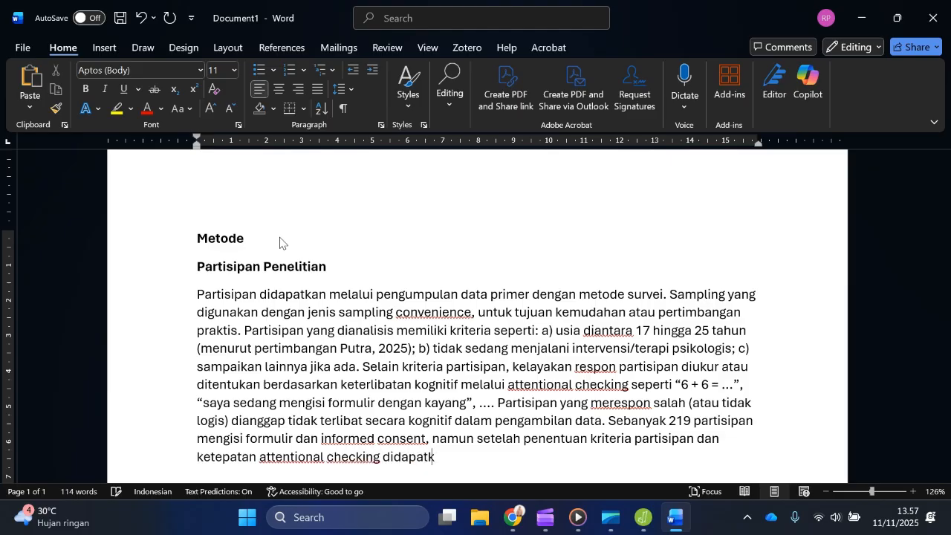
type("an sebesar 1")
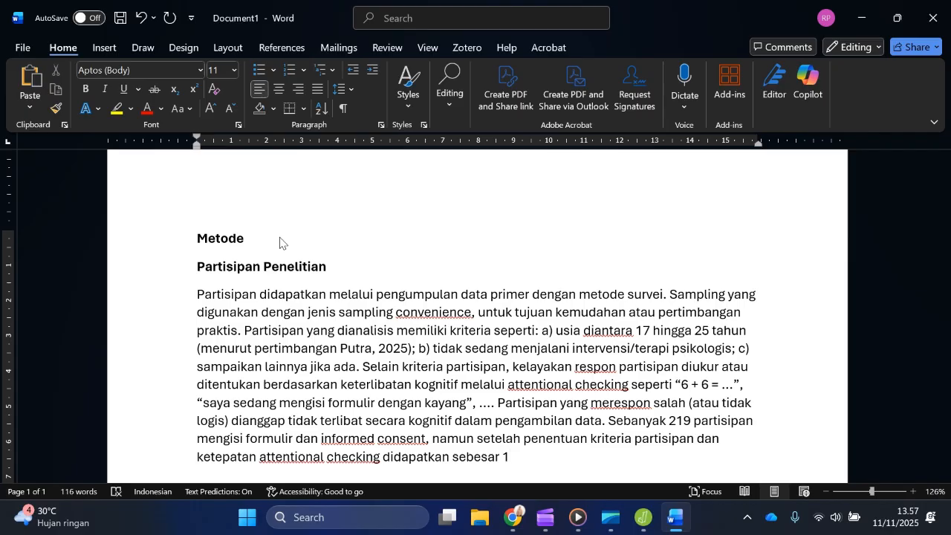
type("98")
Step: Close the sentence with the final sample size, "didapatkan sebesar 198 partisipan."
key("BackSpace")
type("98 partisipan.  Pa")
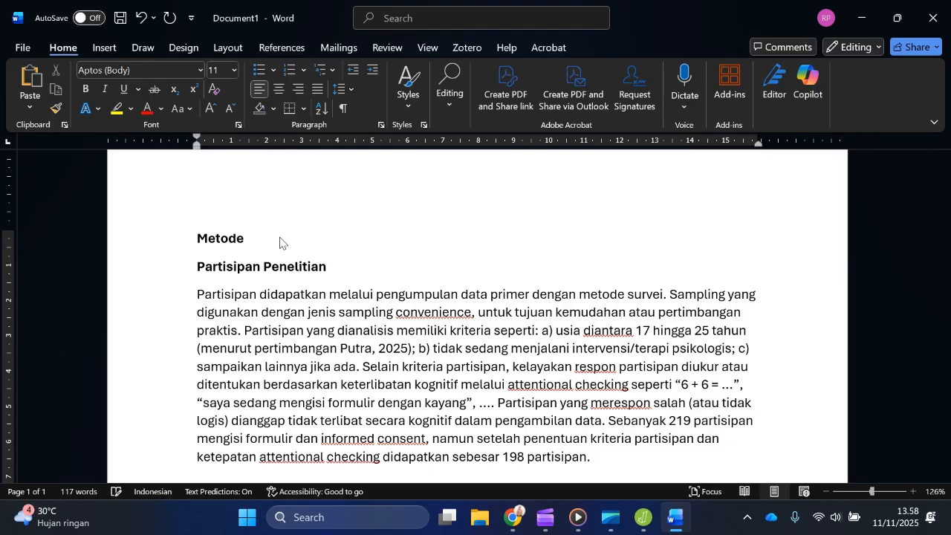
Step: Add the sentence "Sebaran demografis partisipan dijabarkan lebih rinci pada tabel 1." at the end of the participants paragraph
type("Pa")
key("BackSpace")
key("BackSpace")
type("$ebaran par")
key("BackSpace")
key("BackSpace")
key("BackSpace")
type("demografi")
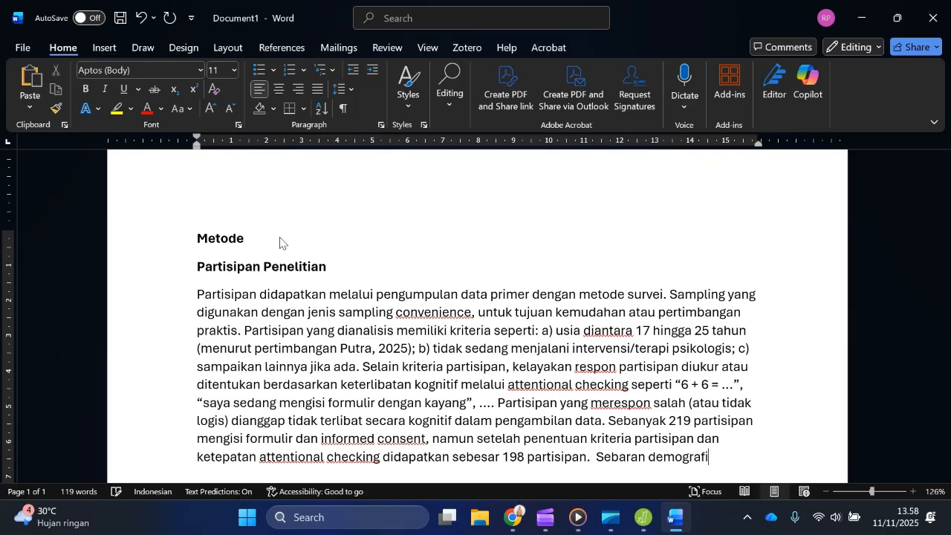
type("s partisi")
type("pan di")
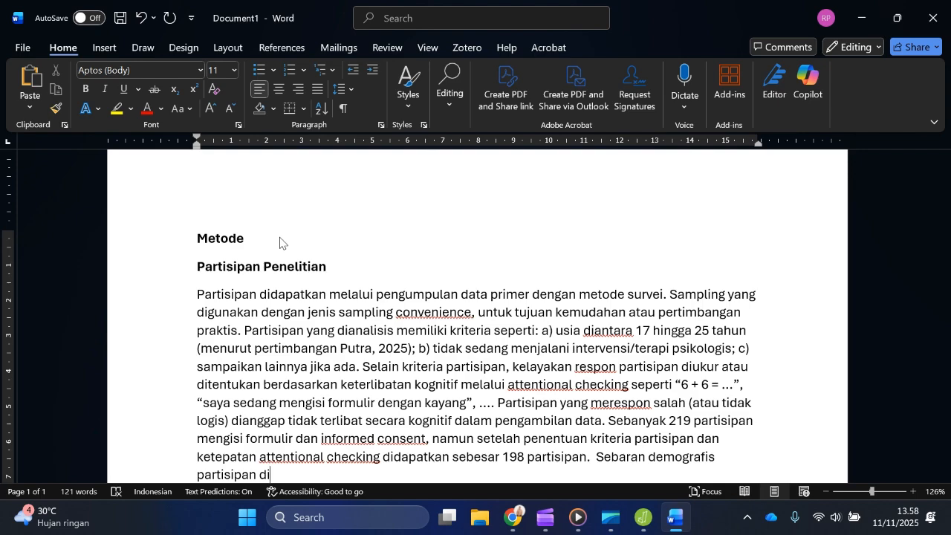
type("jabarkan lebih r")
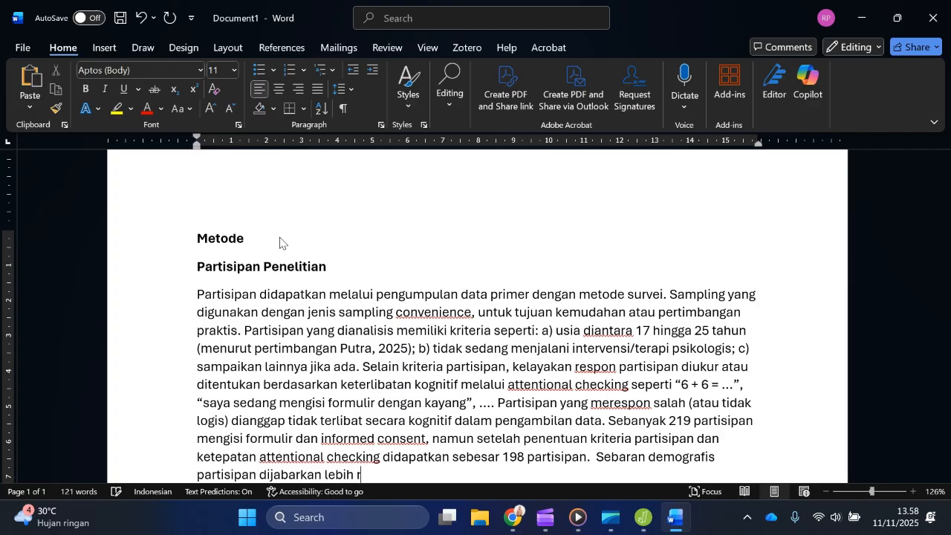
type("inci pada tabel 1.")
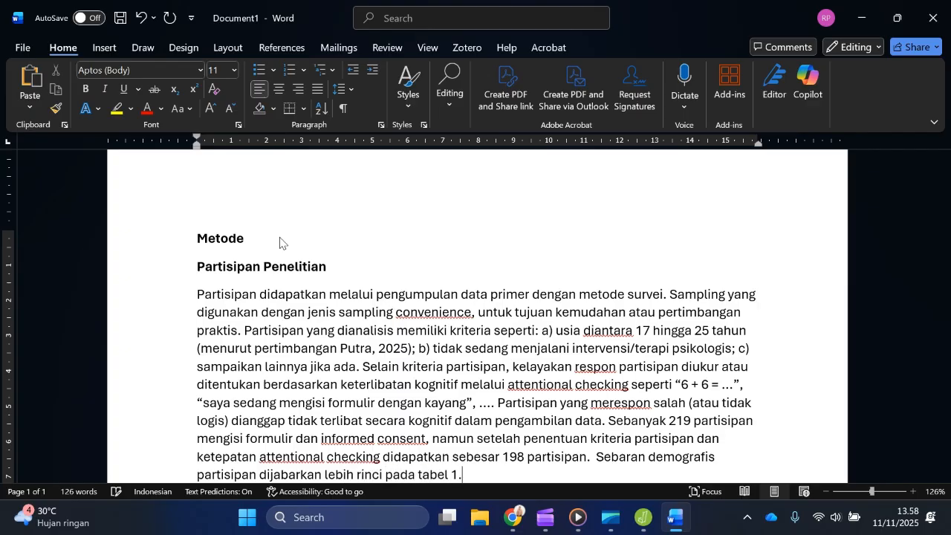
Step: Add the table caption "Tabel 1. Karakteristik Partisipan/ Demografi Partisipan (N=198)" on a new line below the paragraph
key("Return")
type("Tabel ")
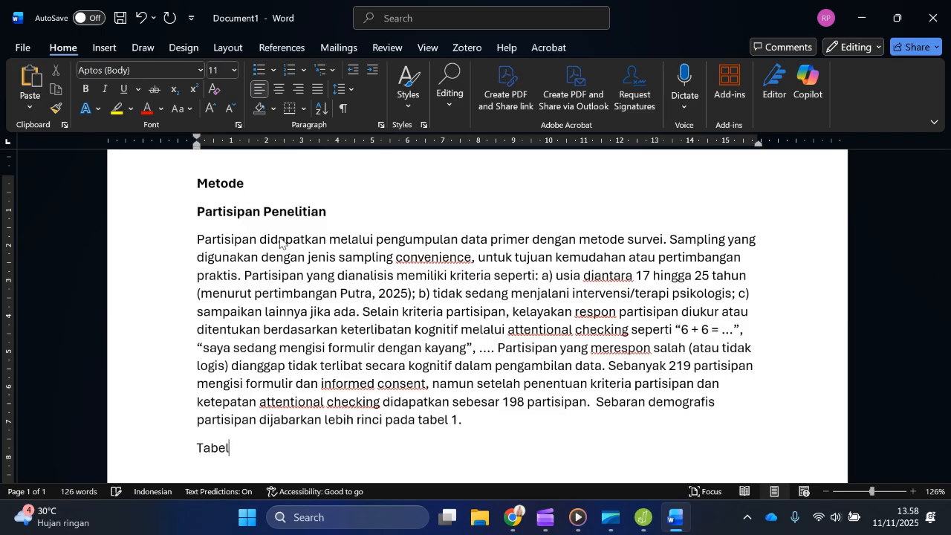
type("1. karakteristi")
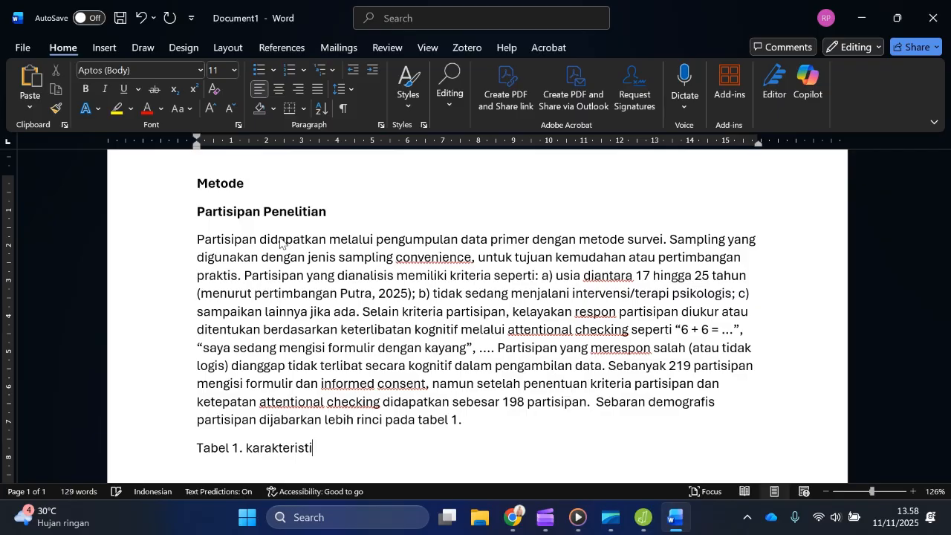
type("k Partisipa")
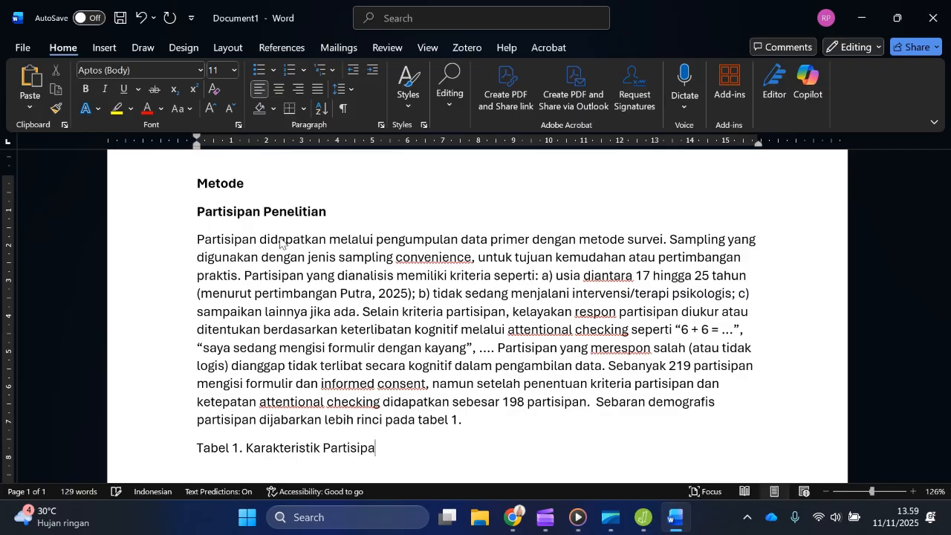
type("n/ Demografis")
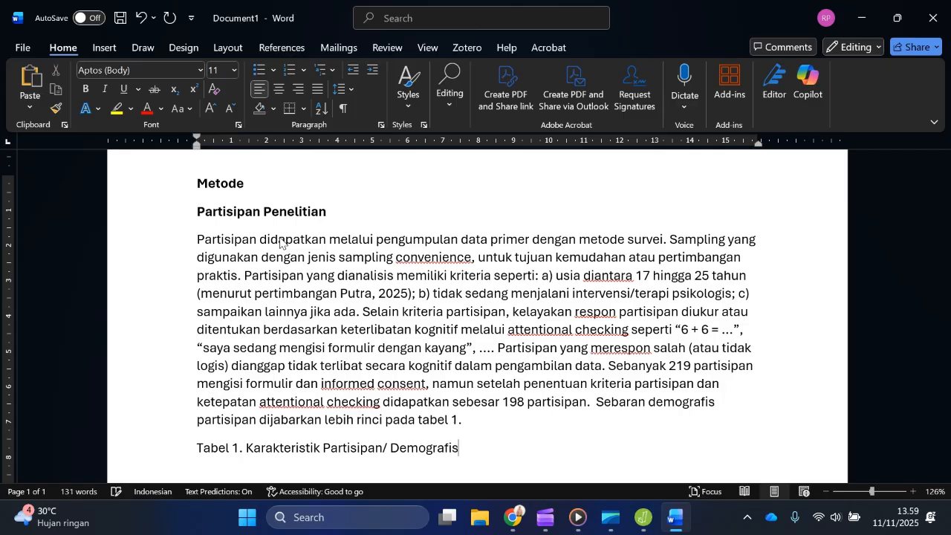
key("BackSpace")
type("Partisipan ")
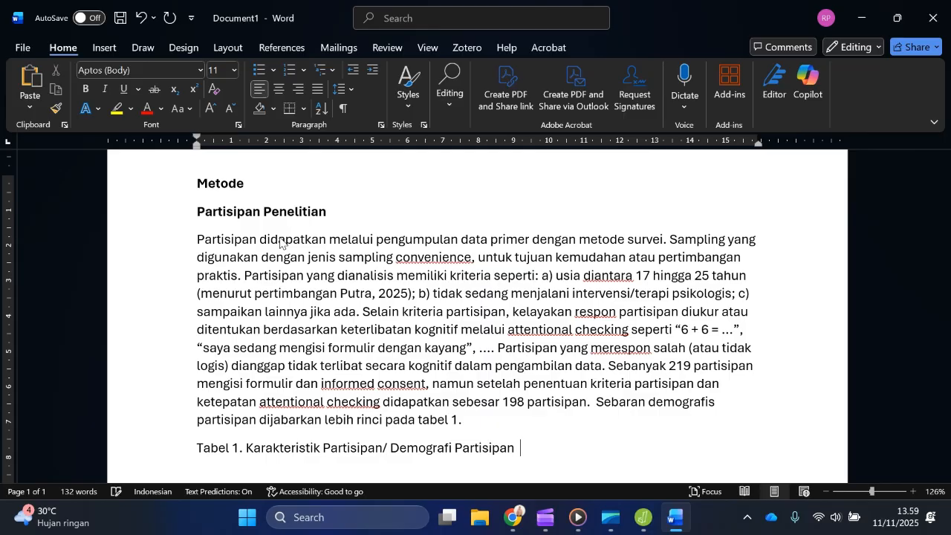
type(" (N=198)")
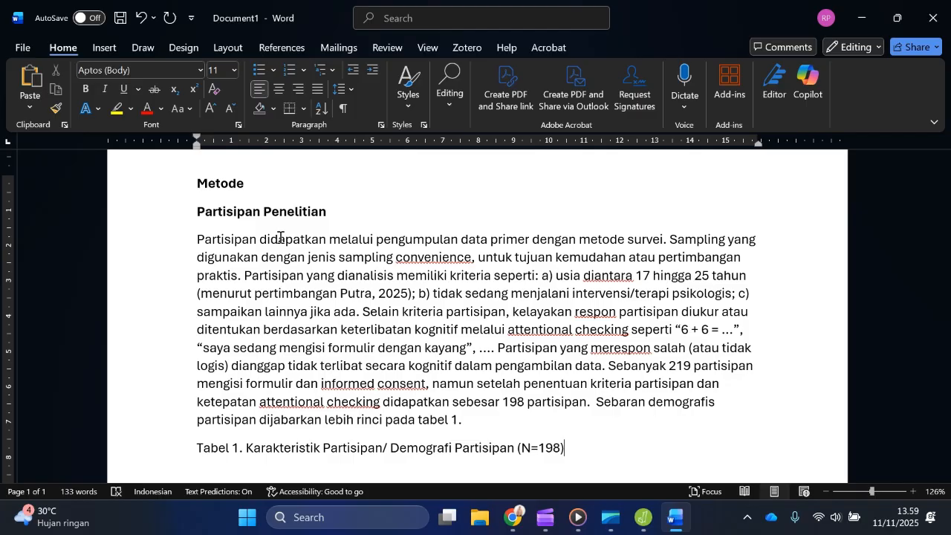
Step: Insert a table with three columns and four rows below the Tabel 1 caption
key("Return")
scroll(312, 327, "down", 2)
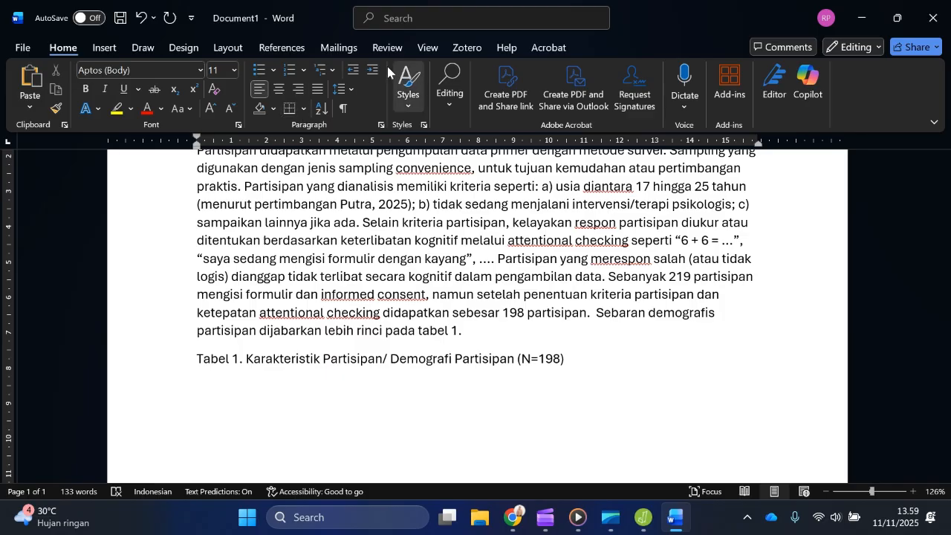
left_click(104, 48)
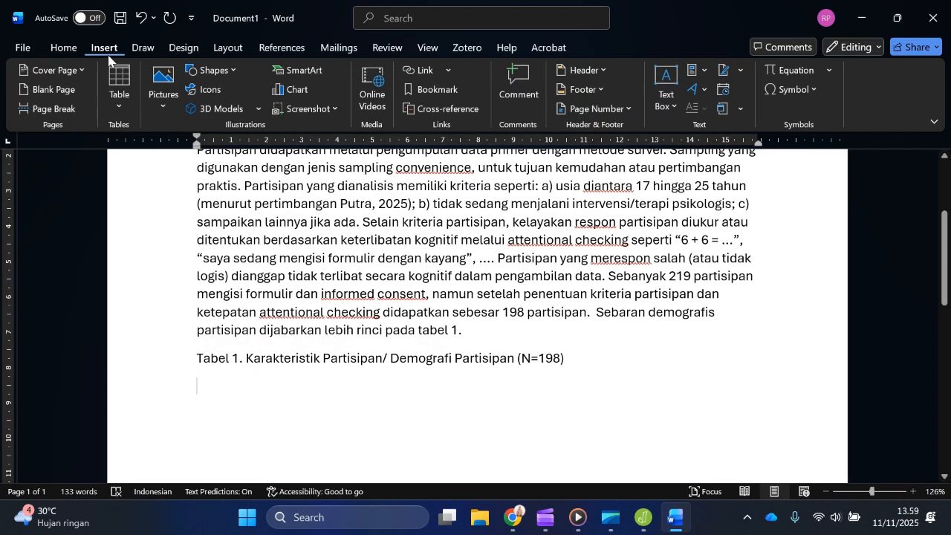
left_click(125, 110)
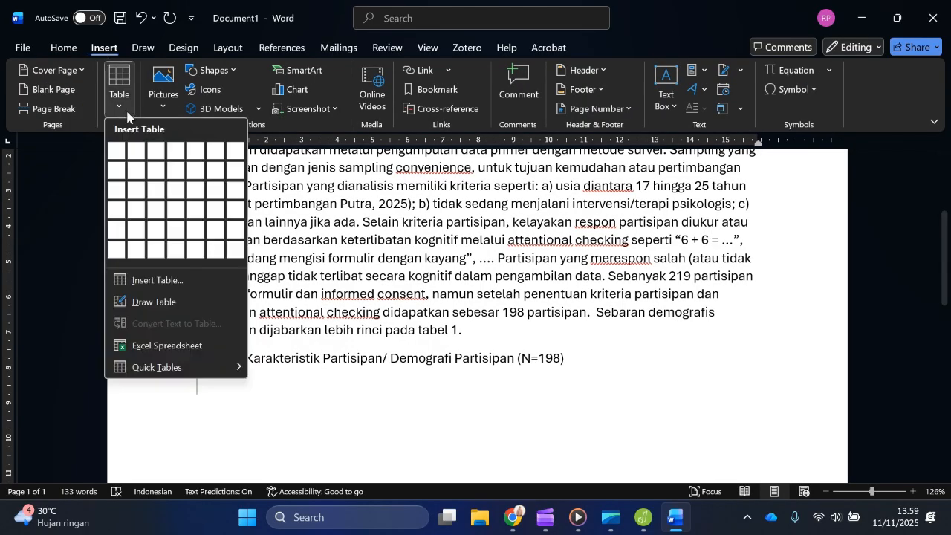
left_click(154, 211)
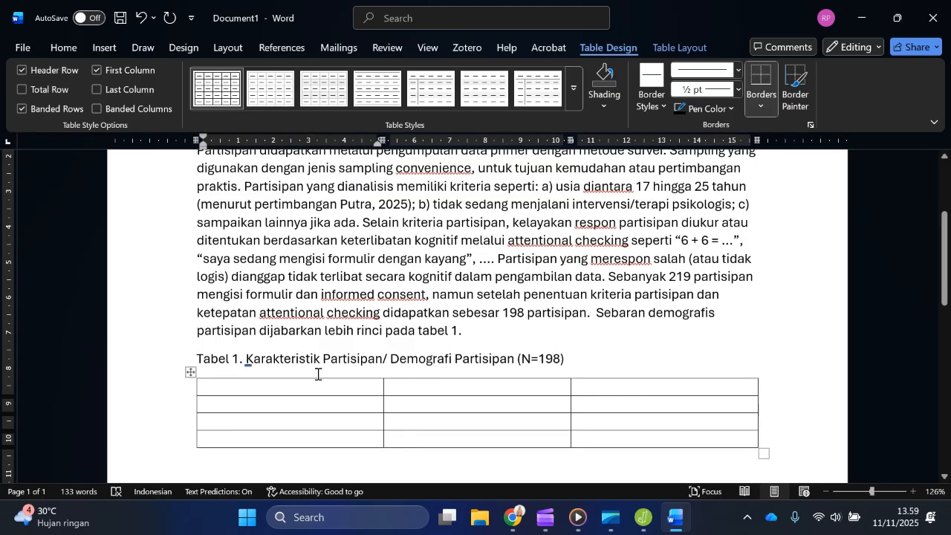
Step: Fill the table's header row with "Demografi", "Frekuensi" and "Persentase (%)"
type("Demograf")
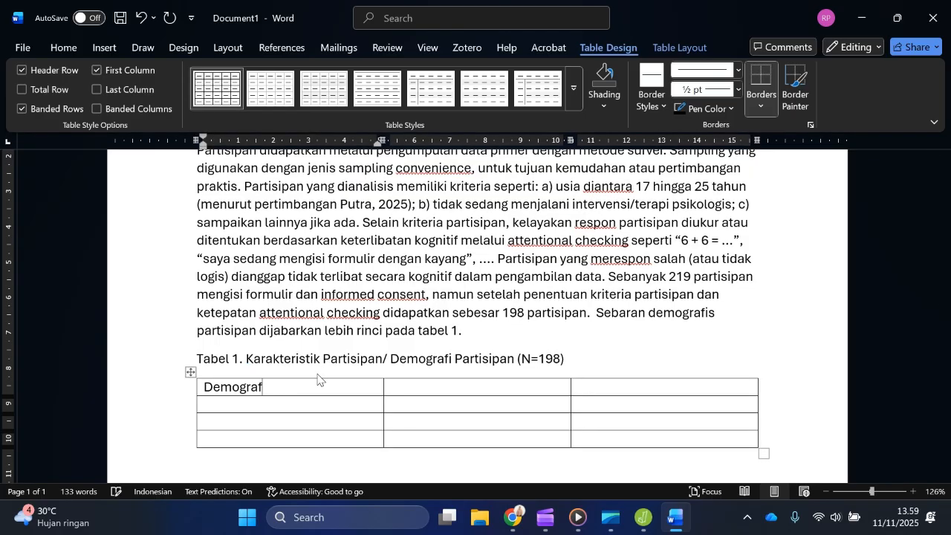
type("i")
left_click(511, 388)
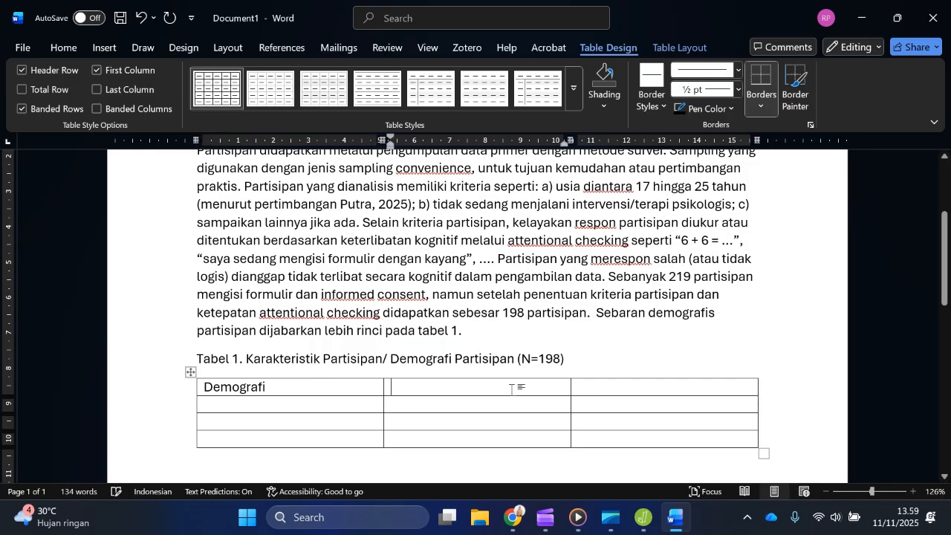
type("Frekuensi")
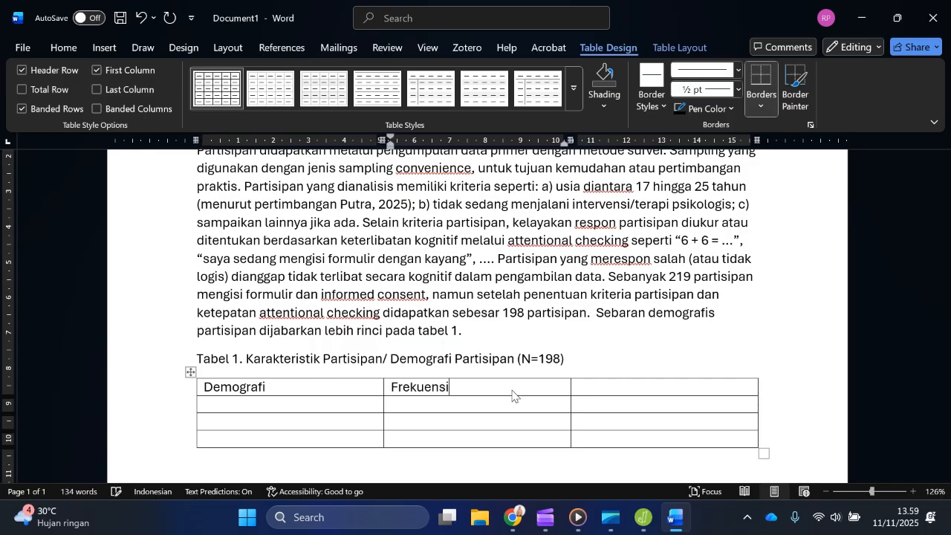
left_click(684, 385)
type("P")
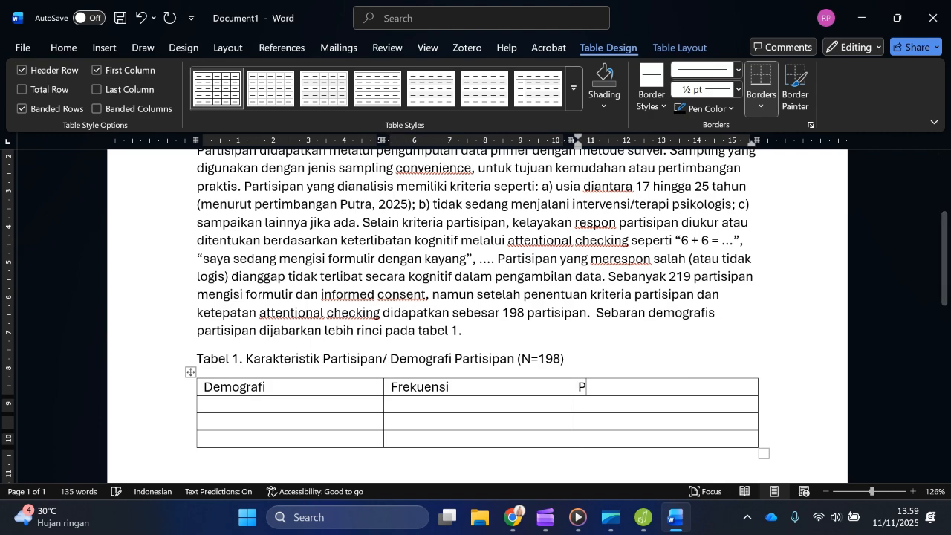
type("ersentase")
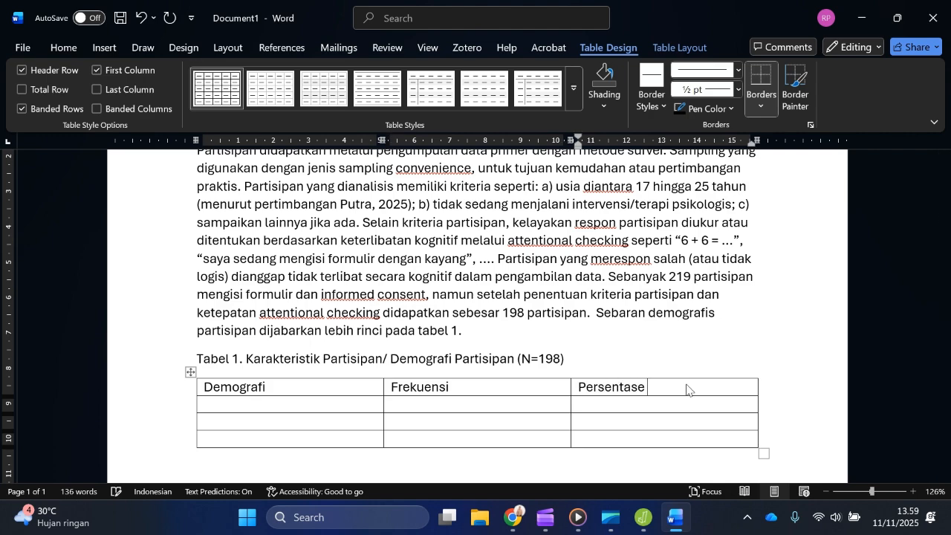
type(" (%)")
Step: Enter "Jenis Kelamin" in the second row's Demografi cell, with indented lines "Perempuan" and "Laki-laki" below it
left_click(262, 404)
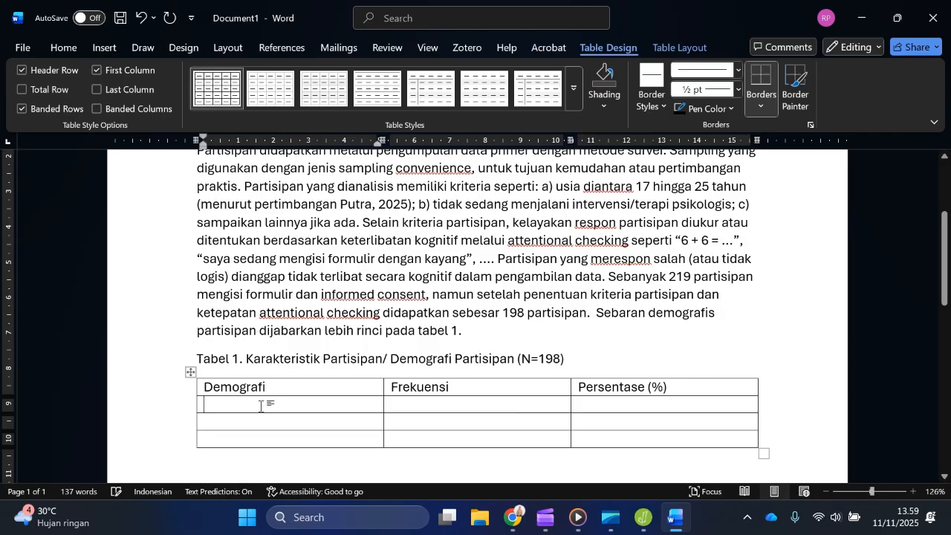
type("Jenis ")
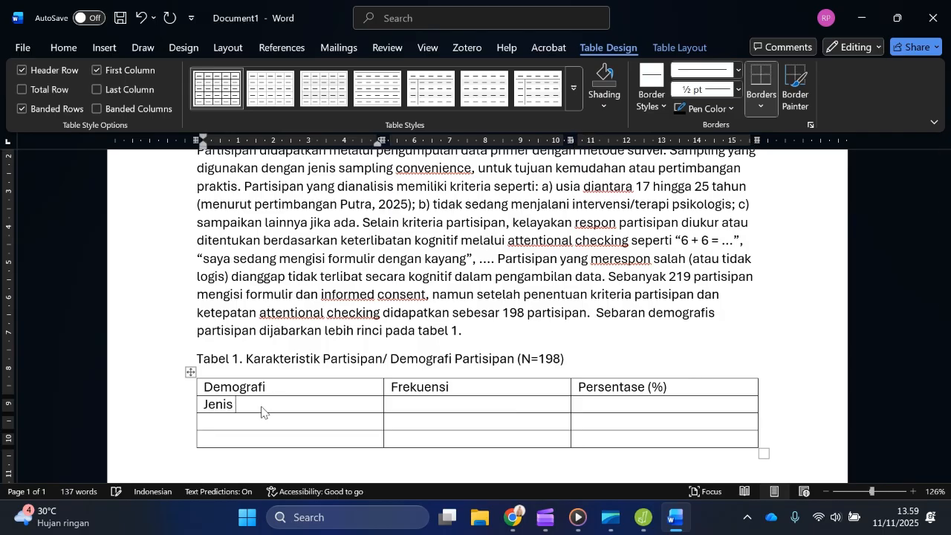
type("Kelamin")
key("Return")
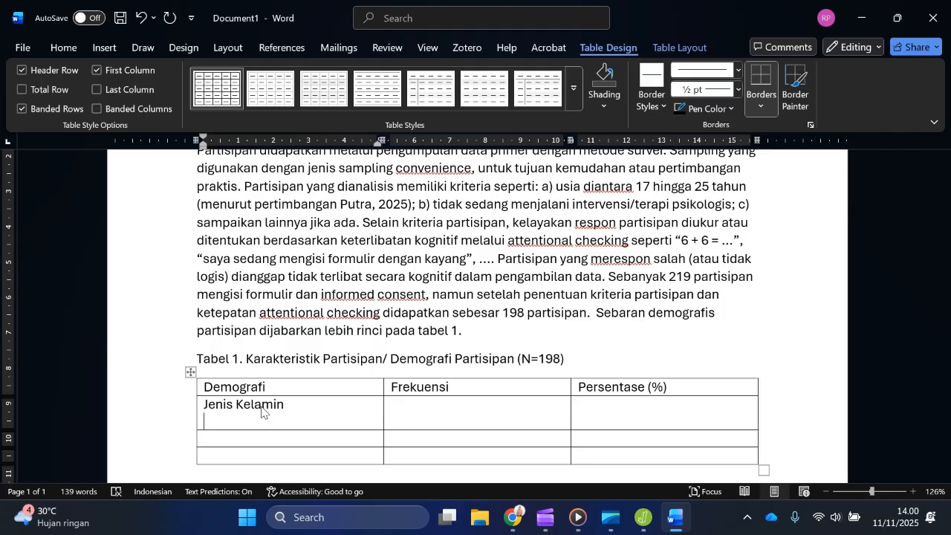
type("Perempuan")
key("Return")
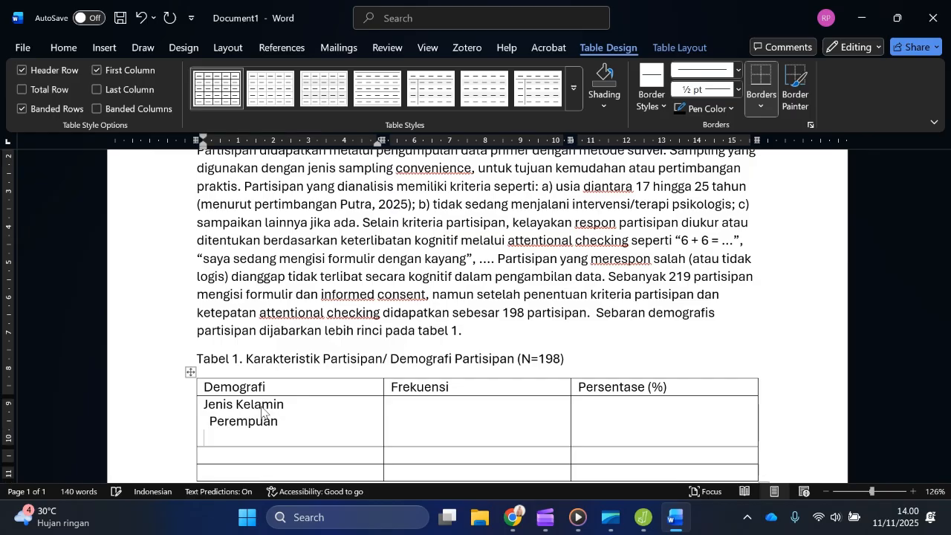
type("Laki-laki")
Step: Switch to JASP and enable frequency tables for the descriptive statistics, showing the Jenis Kelamin and Usia frequencies
left_click_drag(670, 6, 19, 267)
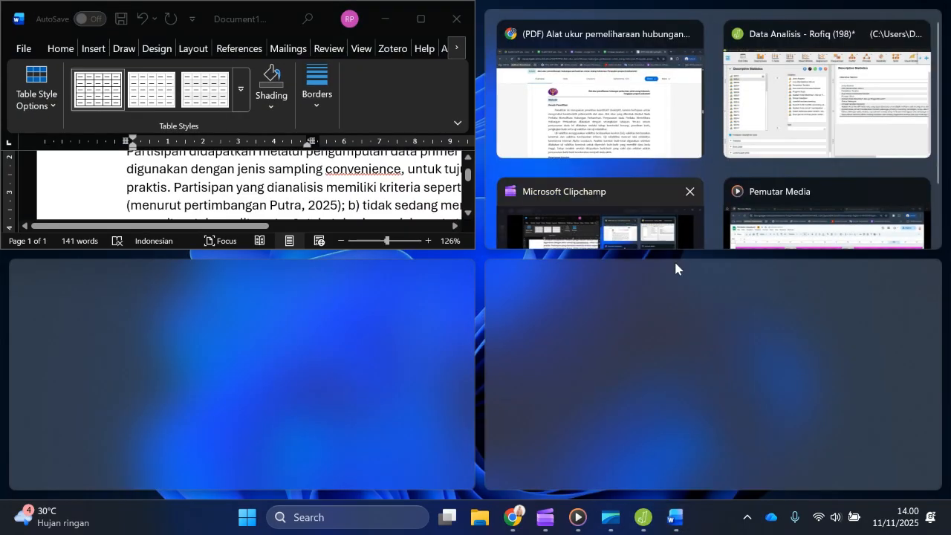
left_click(642, 519)
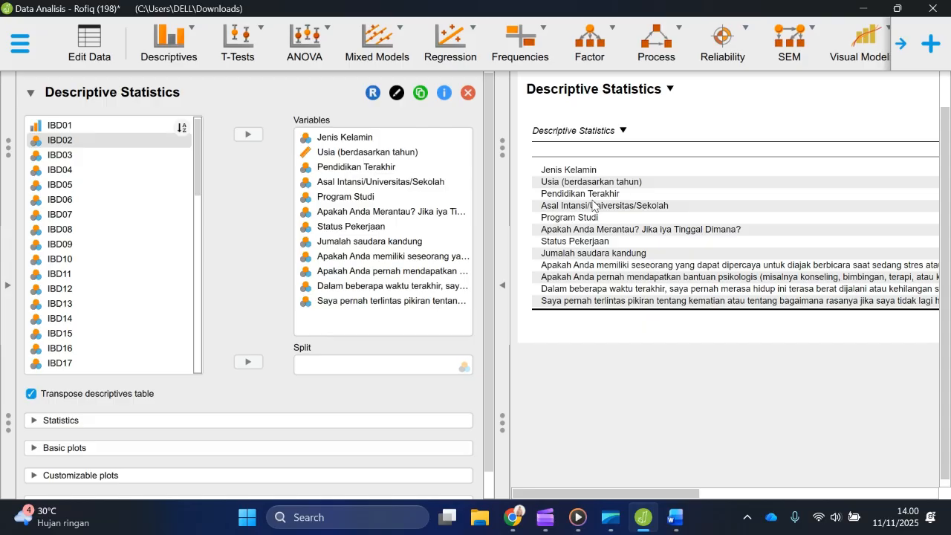
scroll(738, 196, "right", 10)
scroll(713, 198, "left", 3)
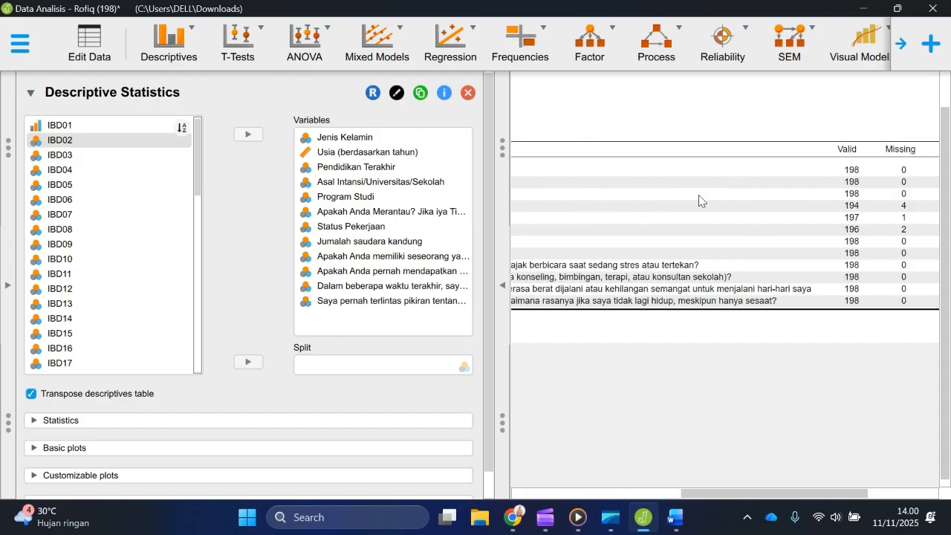
scroll(698, 199, "left", 5)
scroll(216, 411, "down", 1)
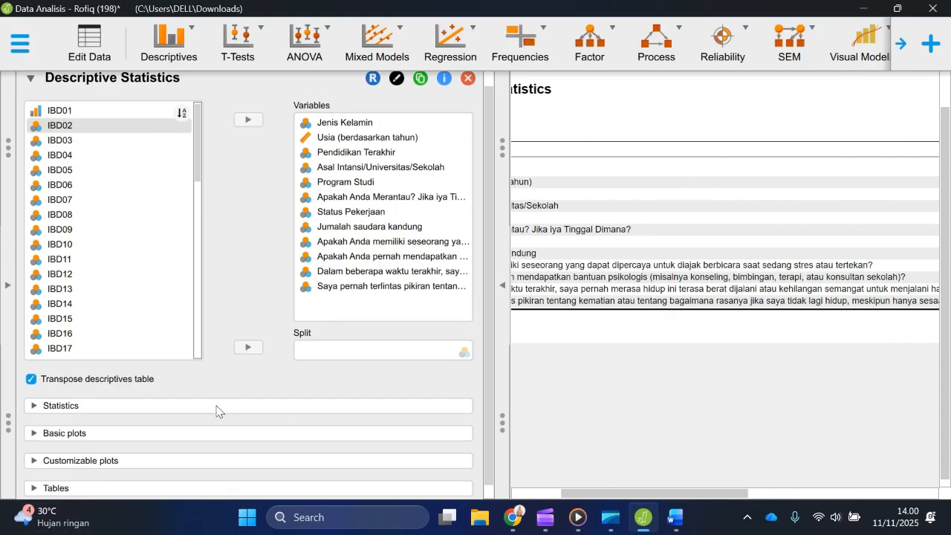
left_click(36, 476)
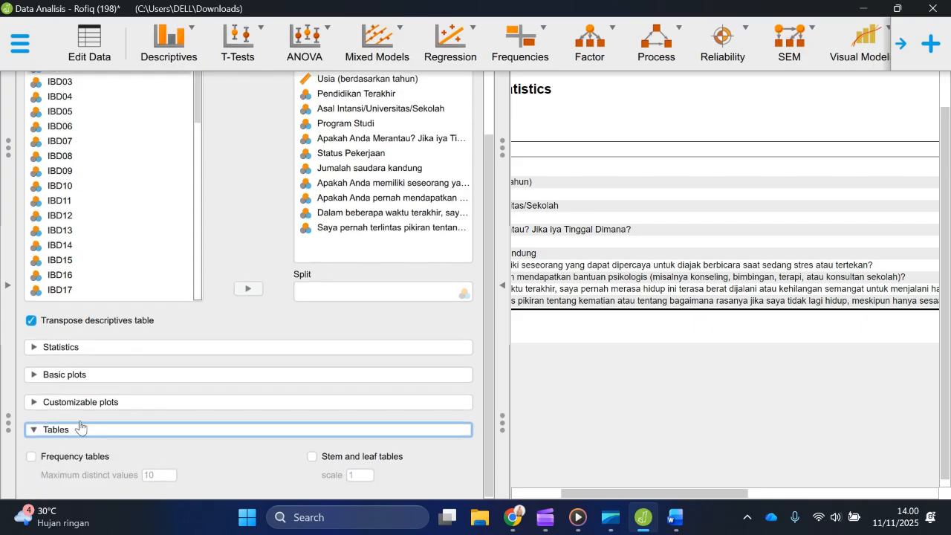
left_click(37, 457)
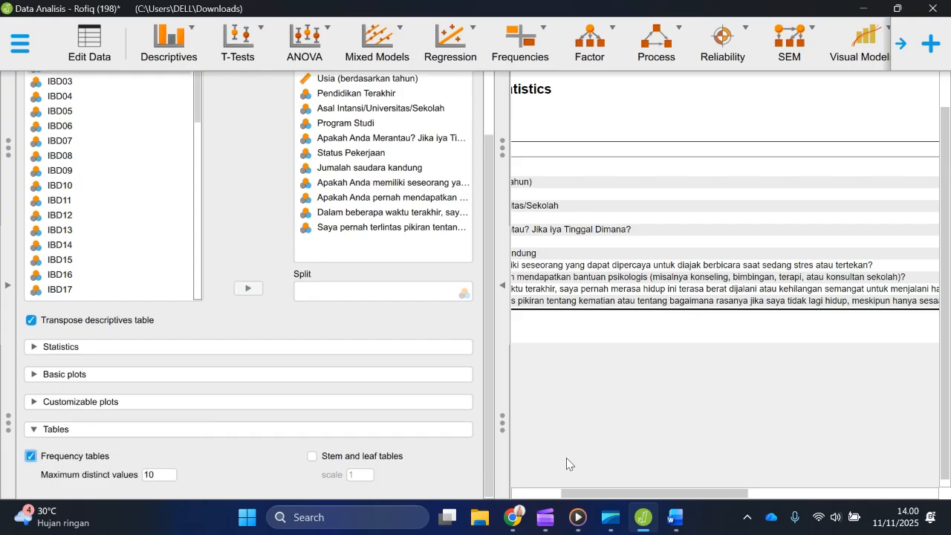
scroll(588, 404, "left", 3)
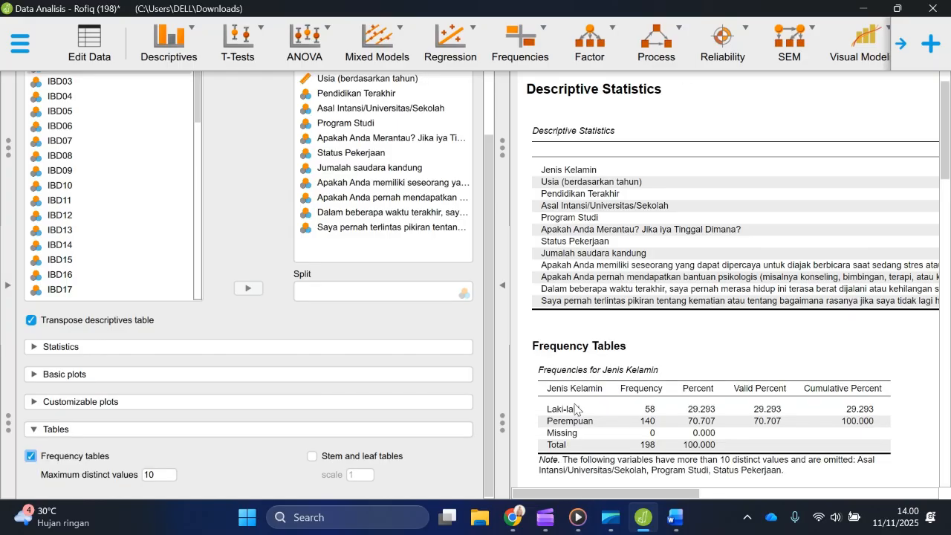
scroll(631, 327, "down", 5)
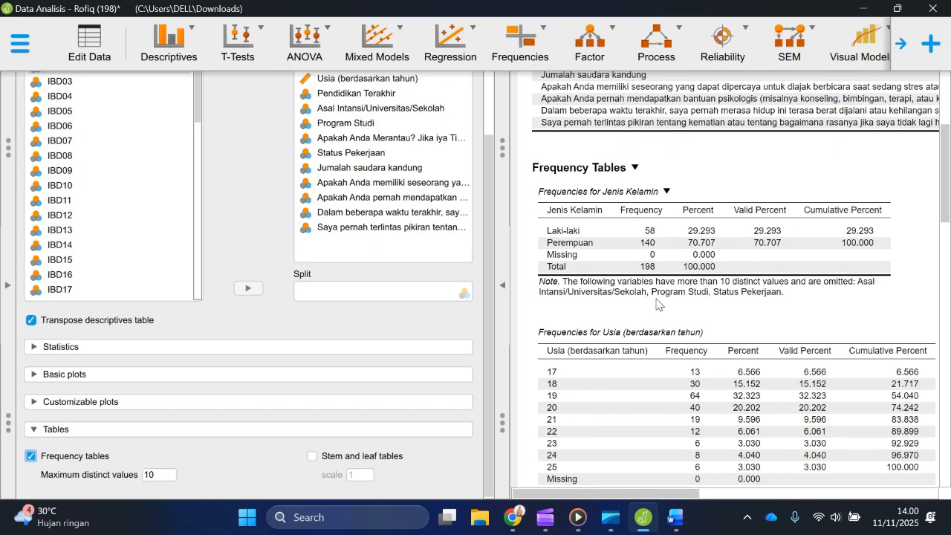
Step: Switch back to Word, tile its window beside the JASP frequency tables, and place the cursor in the Jenis Kelamin row's Frekuensi cell
left_click(673, 520)
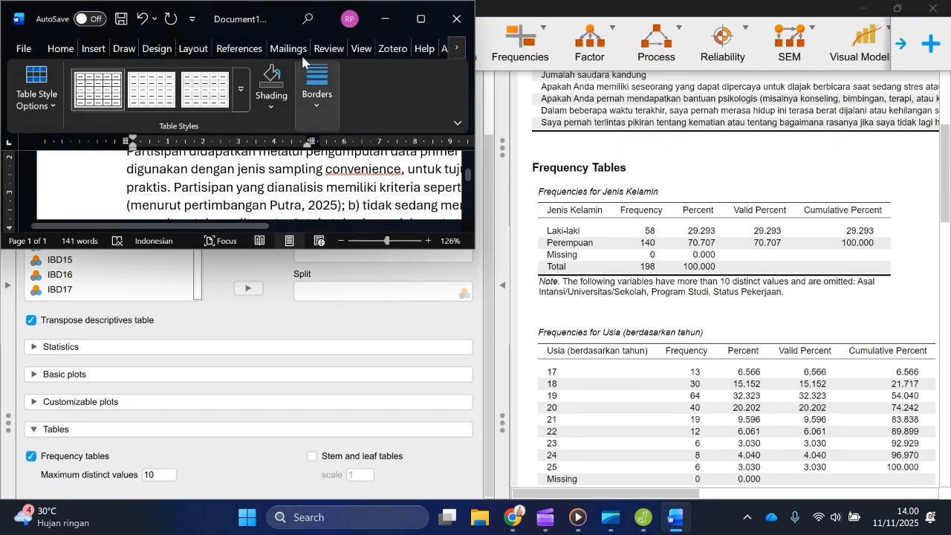
left_click_drag(259, 26, 0, 226)
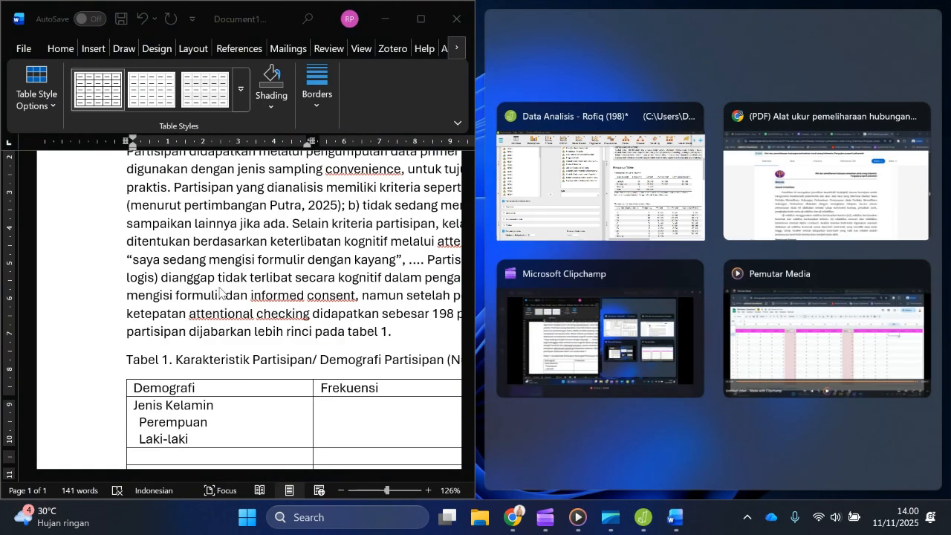
left_click(290, 274)
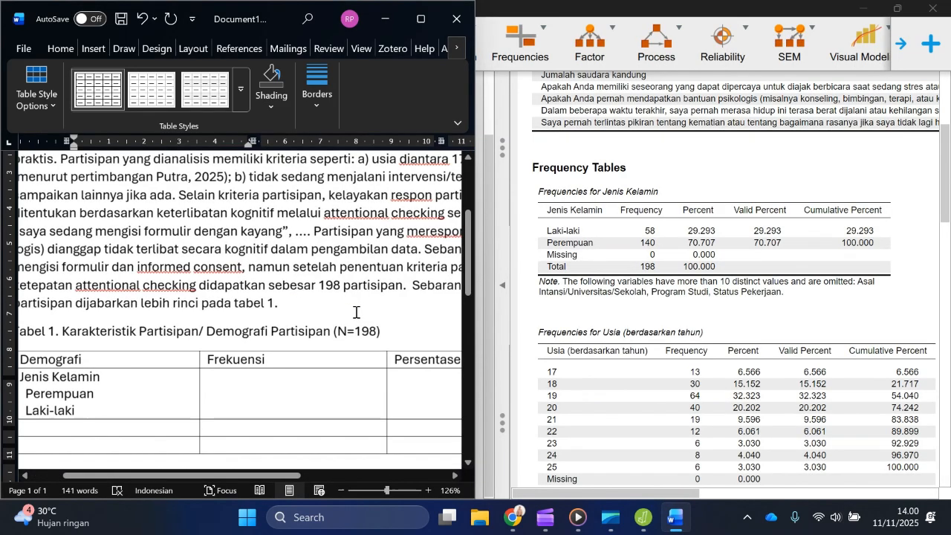
scroll(354, 312, "down", 2)
left_click(248, 260)
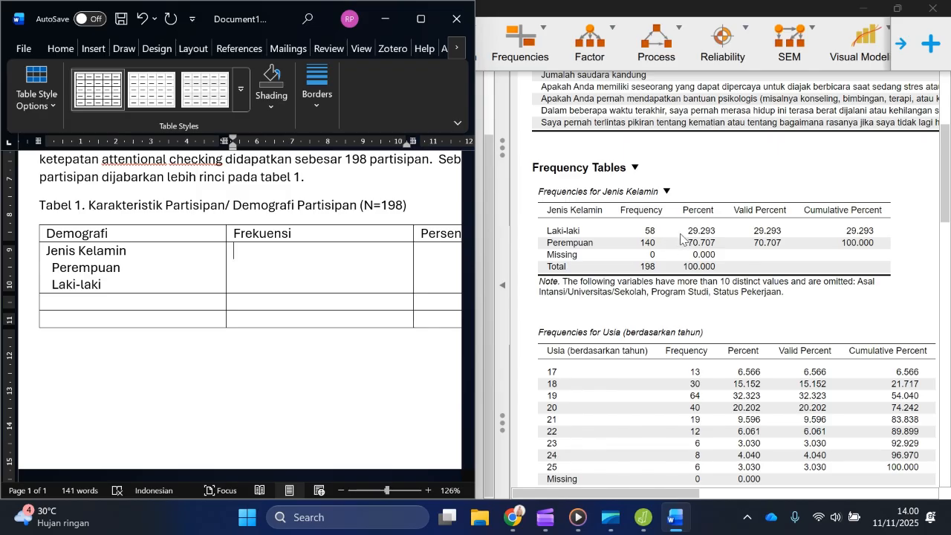
Step: Fill the Jenis Kelamin row's Frekuensi cell with 140 on the Perempuan line and 58 on the Laki-laki line
key("Return")
type("140")
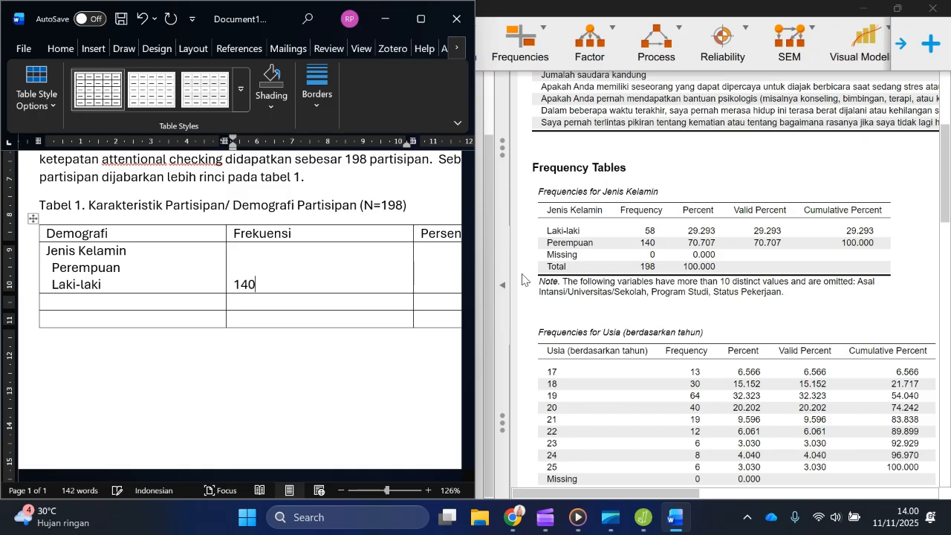
key("Up")
key("Delete")
key("Right")
key("Right")
key("Return")
type("8")
key("BackSpace")
type("58")
Step: Enter the percentages 70,71 for Perempuan and 29,29 for Laki-laki in the Persentase (%) cell, and highlight both values
scroll(522, 279, "right", 2)
scroll(416, 248, "right", 5)
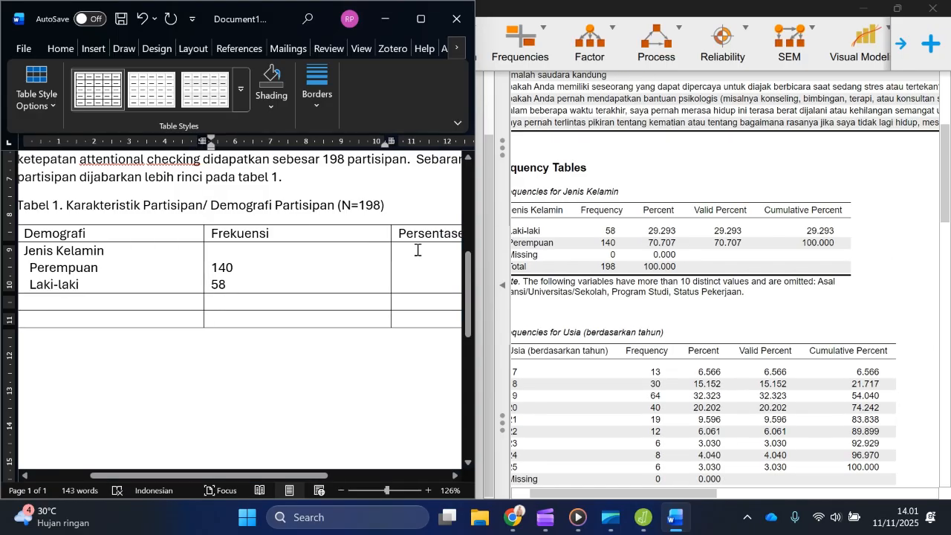
left_click(427, 268)
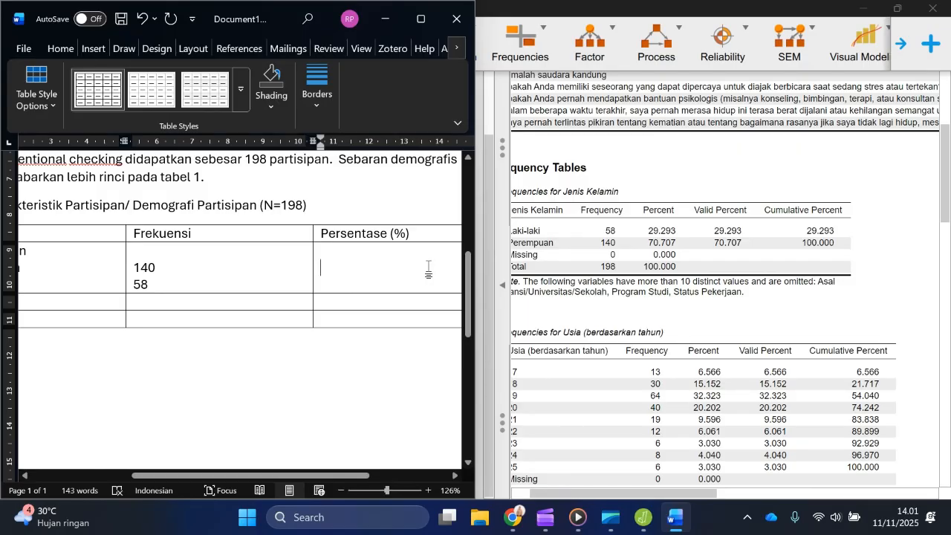
type("70")
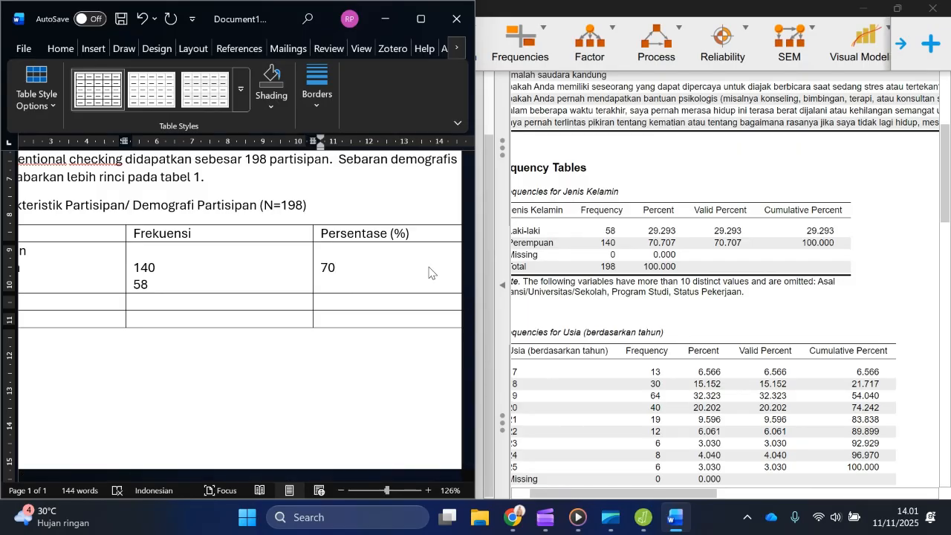
type(",71")
key("Return")
type("29,29")
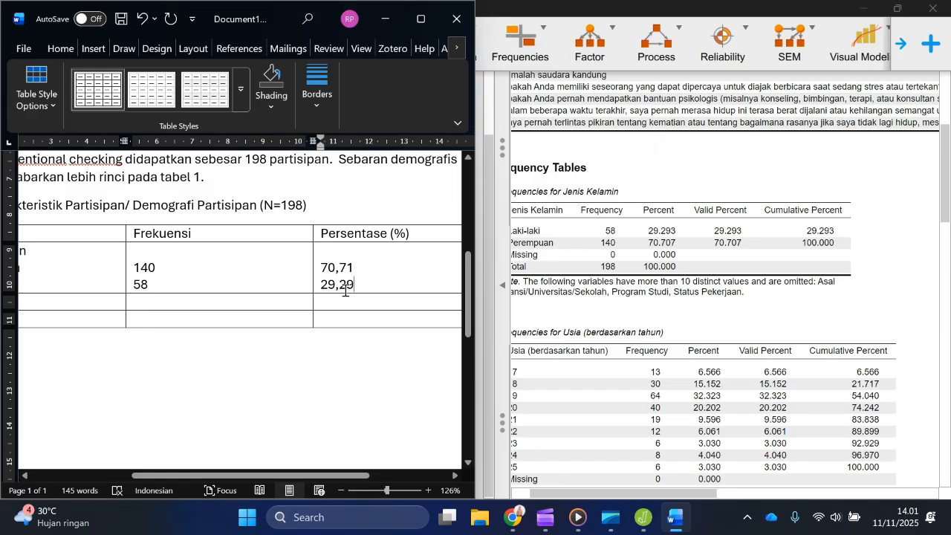
left_click_drag(352, 290, 328, 270)
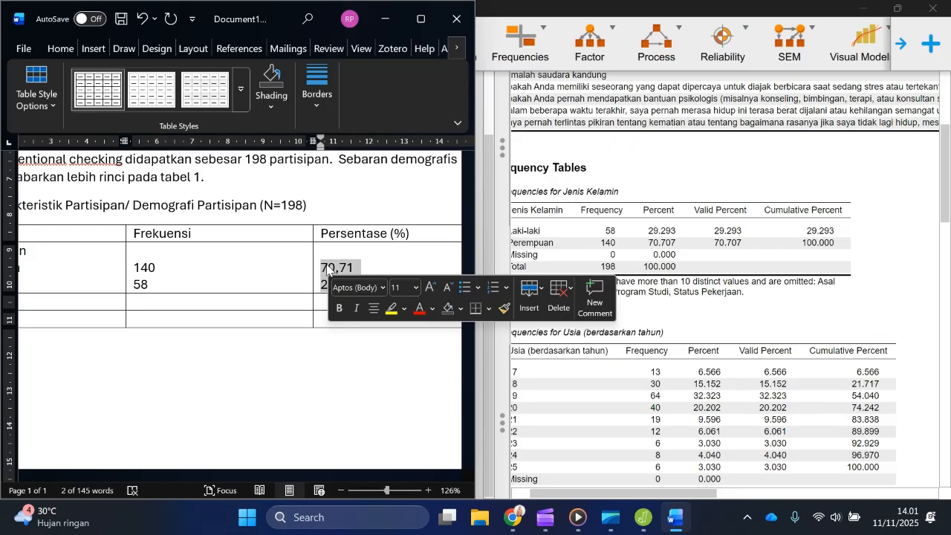
Step: Switch to JASP and copy the Jenis Kelamin frequency table
left_click(734, 336)
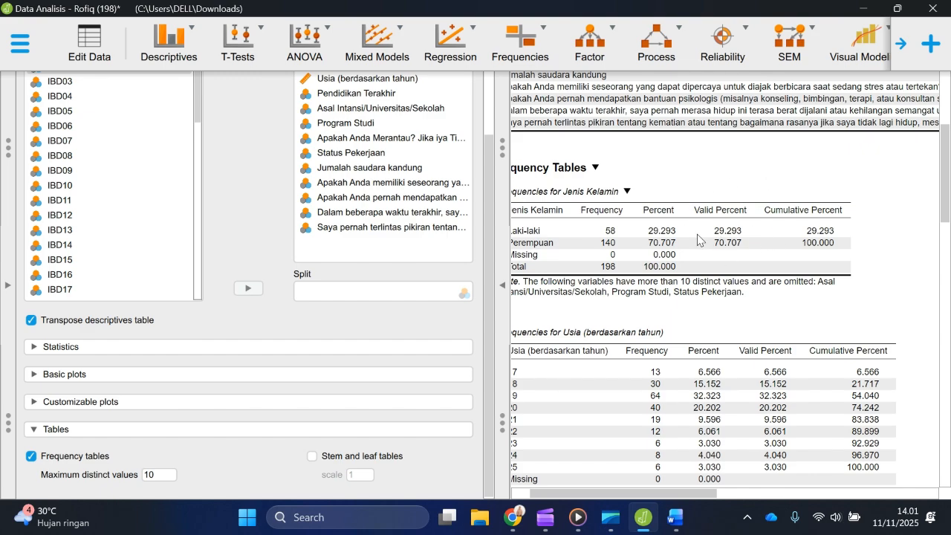
scroll(697, 234, "left", 2)
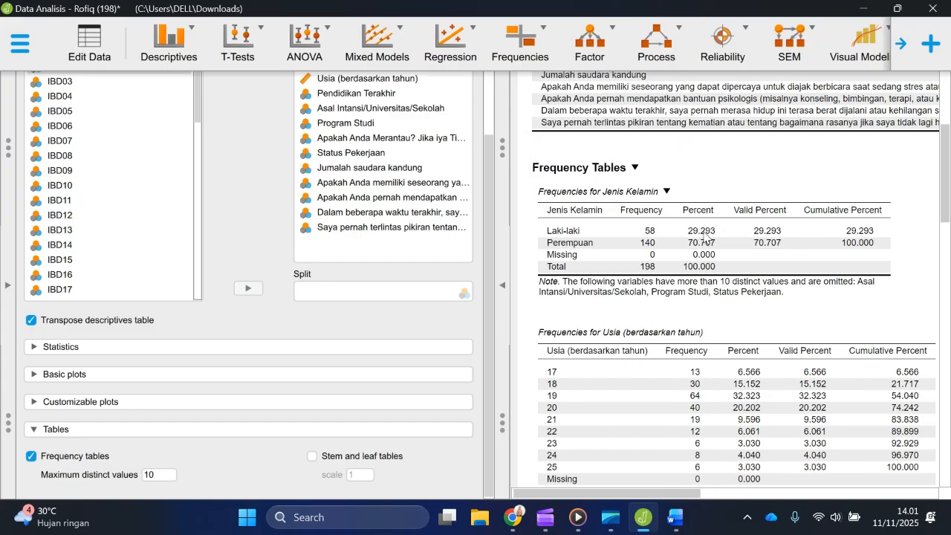
left_click(666, 191)
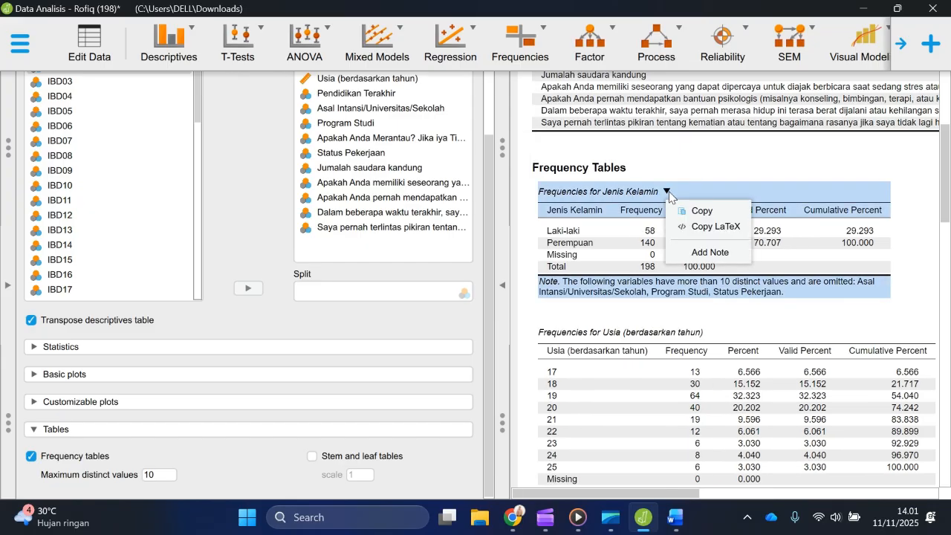
left_click(684, 213)
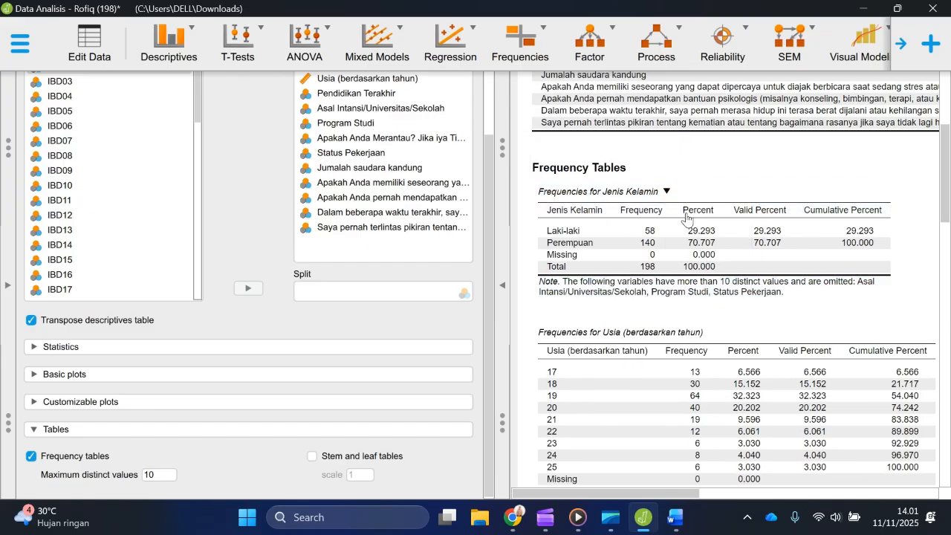
Step: Open Excel with a blank workbook and paste the copied Jenis Kelamin frequency table at cell A1
left_click(674, 519)
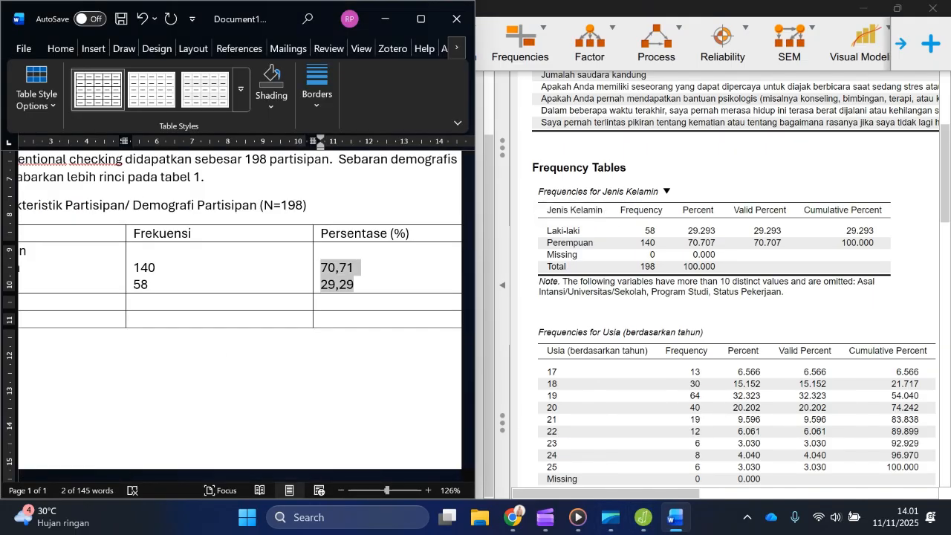
left_click(319, 518)
type("excel")
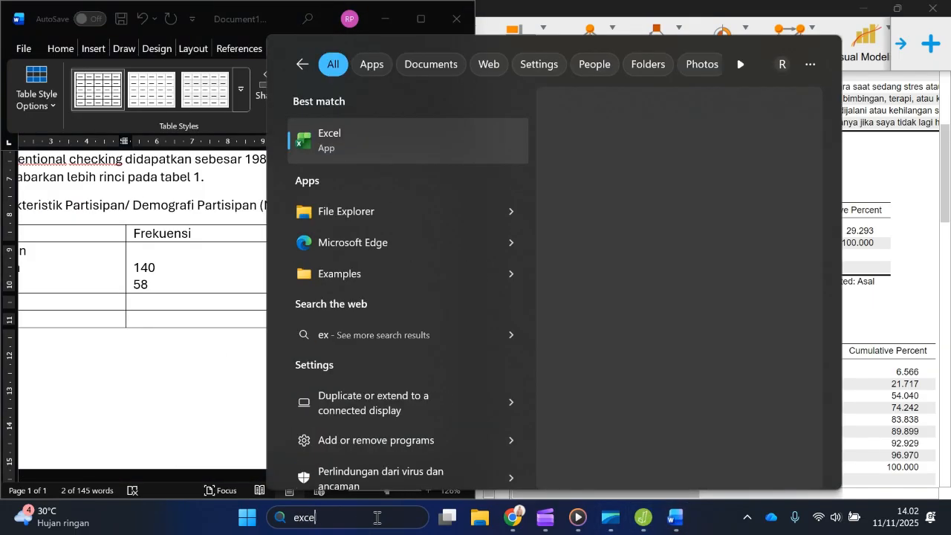
left_click(358, 142)
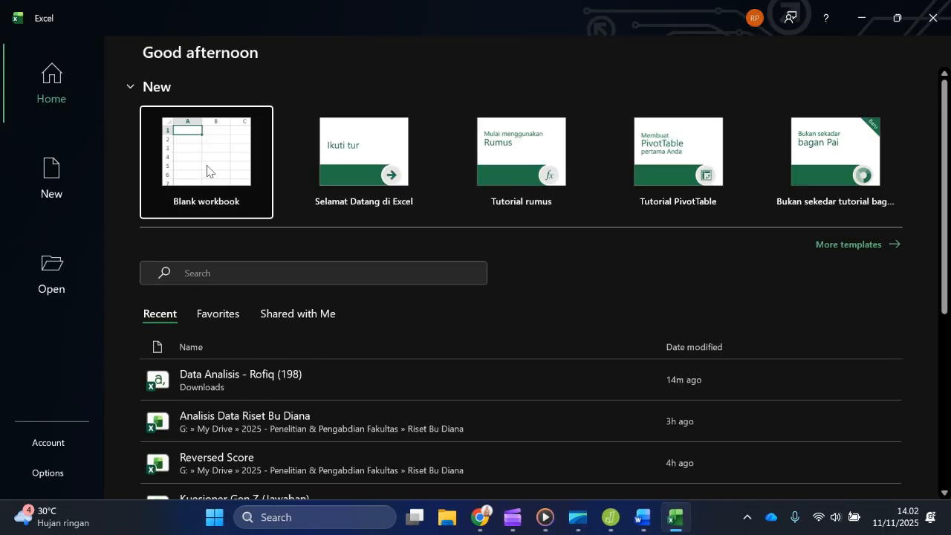
left_click(206, 171)
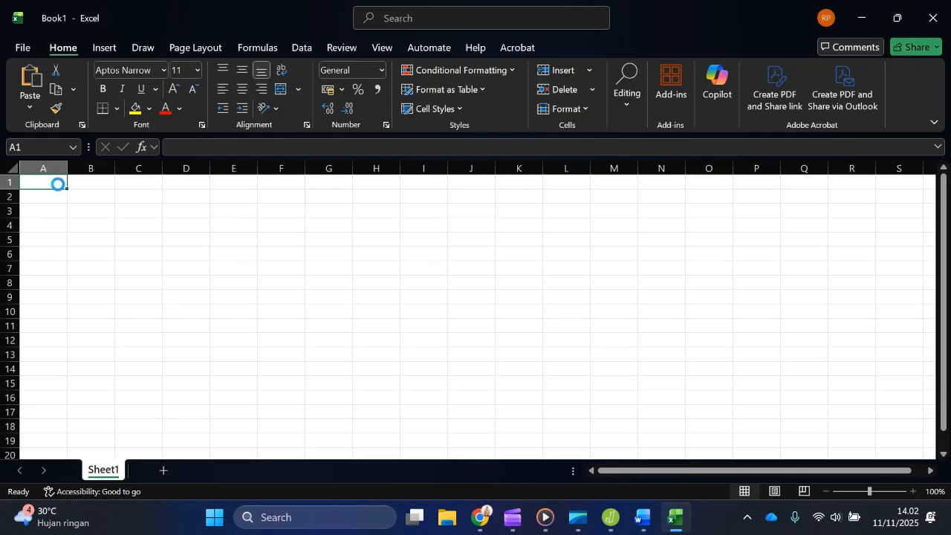
key("ctrl+v")
Step: Highlight the empty columns B, D, F and H between the pasted table's data columns
left_click(92, 168)
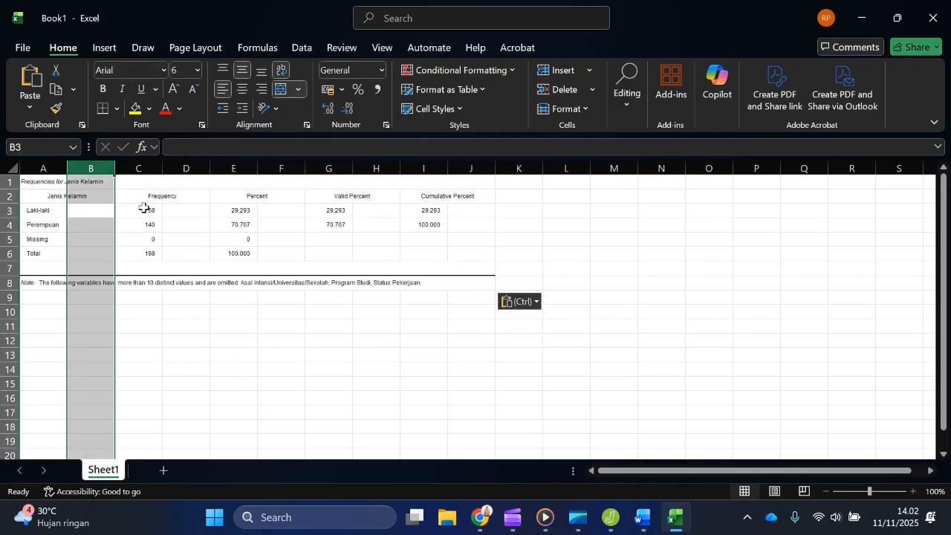
left_click(190, 168, "ctrl")
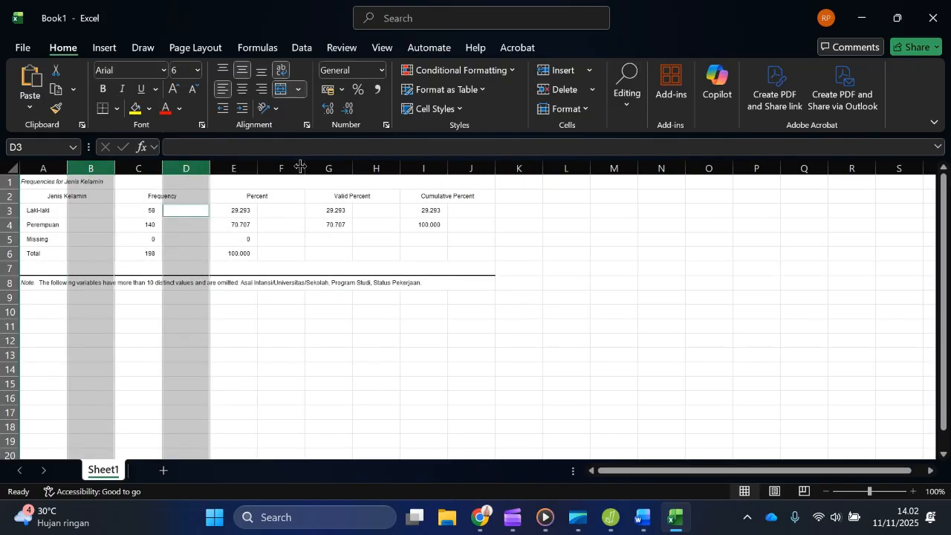
left_click(281, 168)
left_click(376, 167, "ctrl")
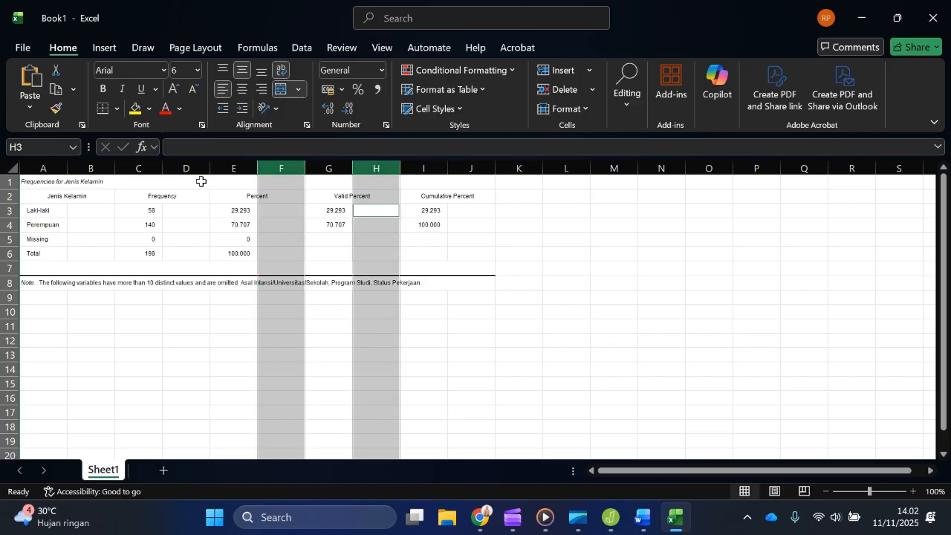
left_click(104, 169)
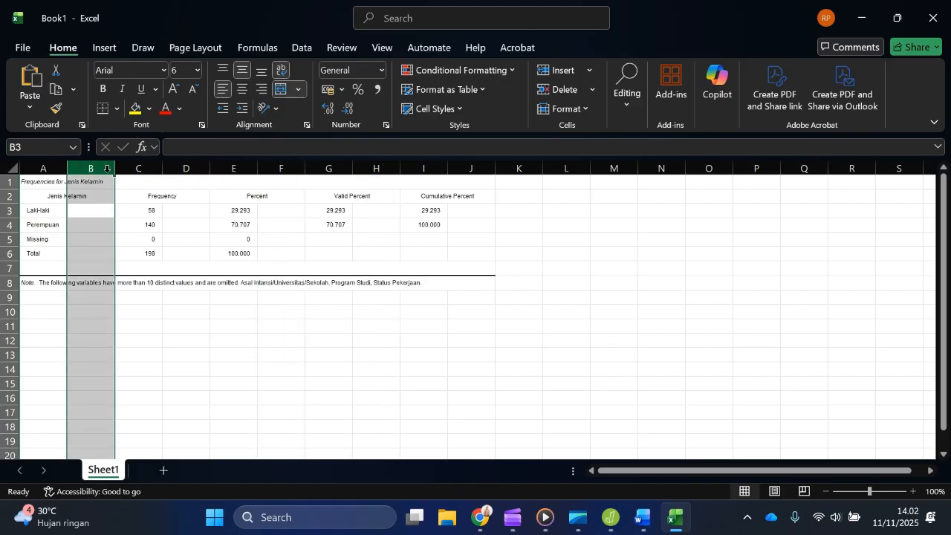
Step: Switch to Word, paste the copied frequency table below the demographic table, and highlight the gaps beside its category column
left_click(643, 518)
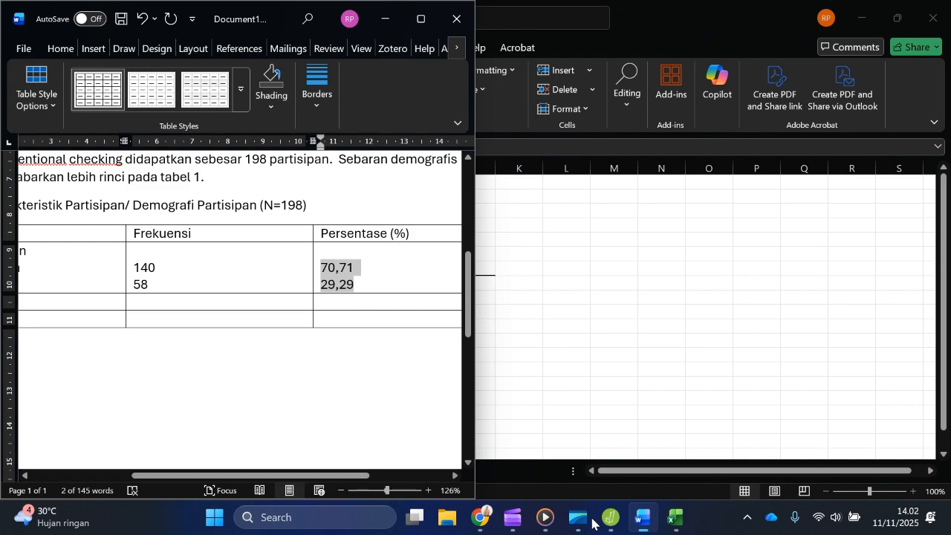
left_click(175, 362)
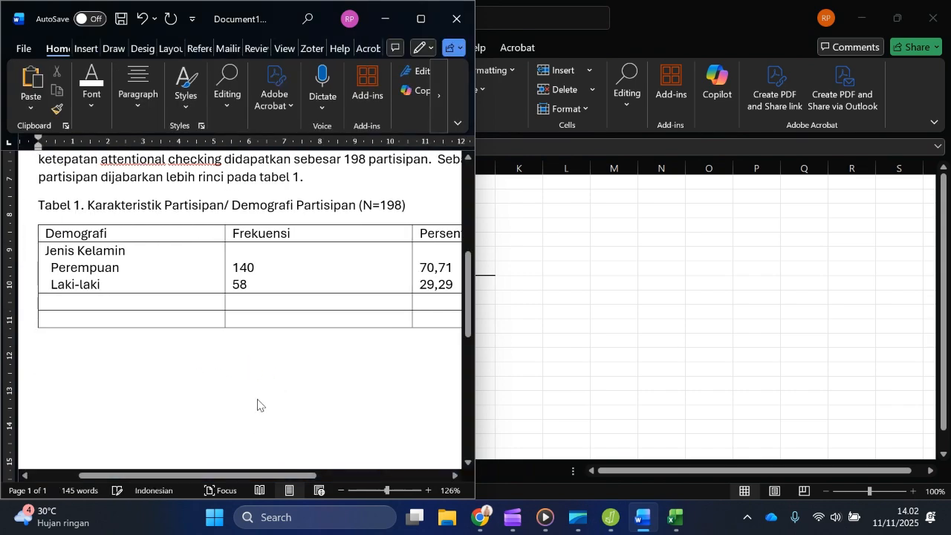
key("ctrl+v")
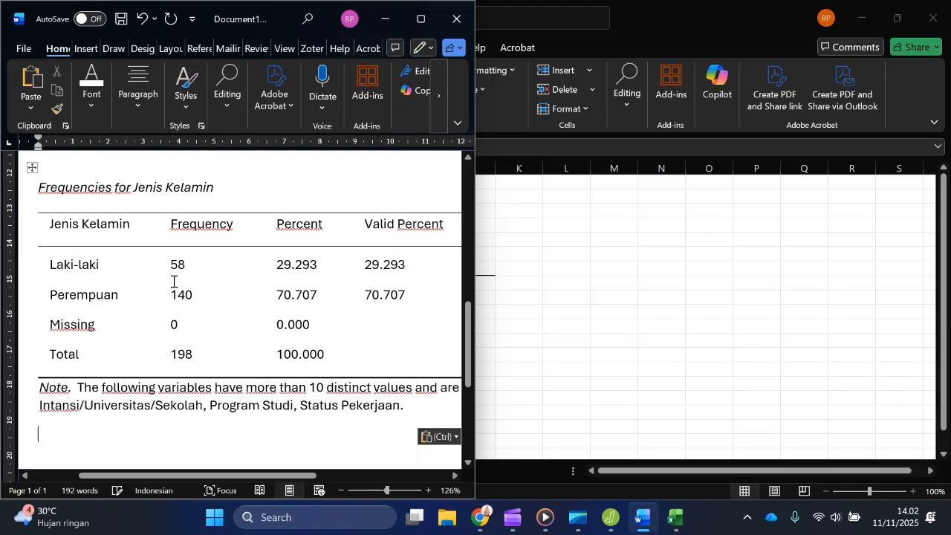
left_click_drag(142, 225, 153, 358)
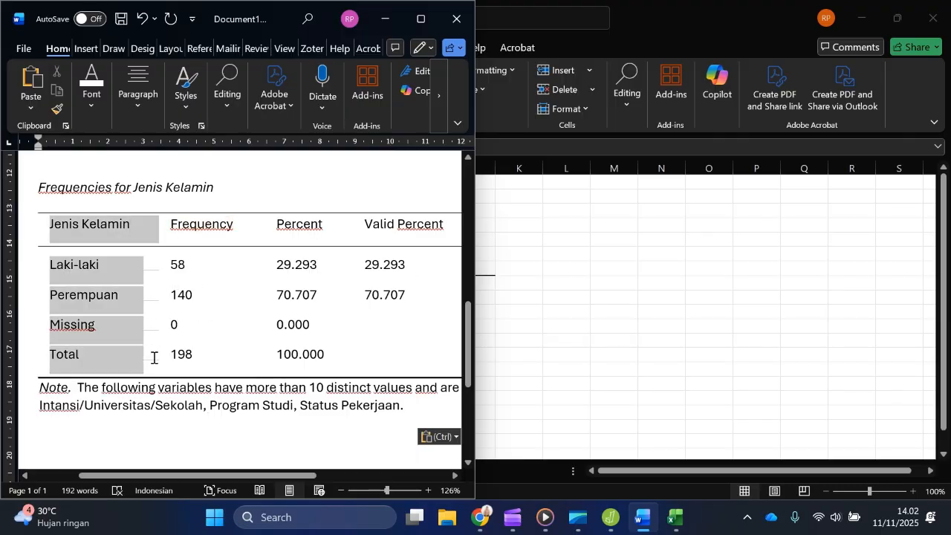
left_click(155, 266)
left_click_drag(153, 268, 155, 364)
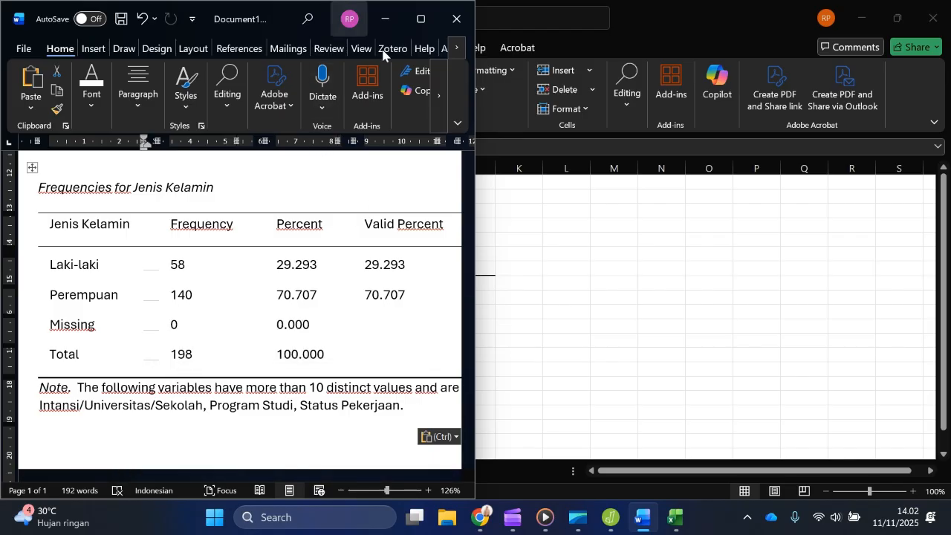
Step: Maximize the Word window and undo the pasting of the frequency table
key("ctrl+z")
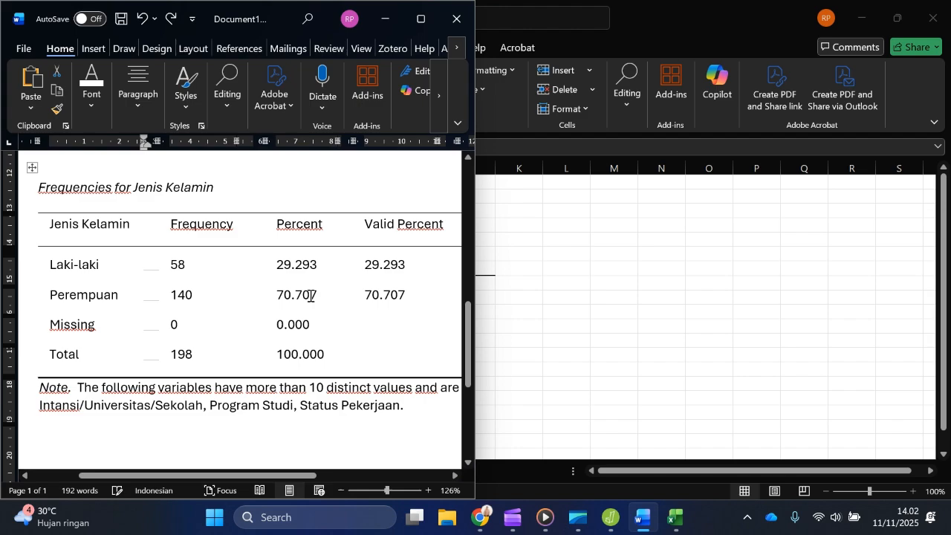
left_click(418, 19)
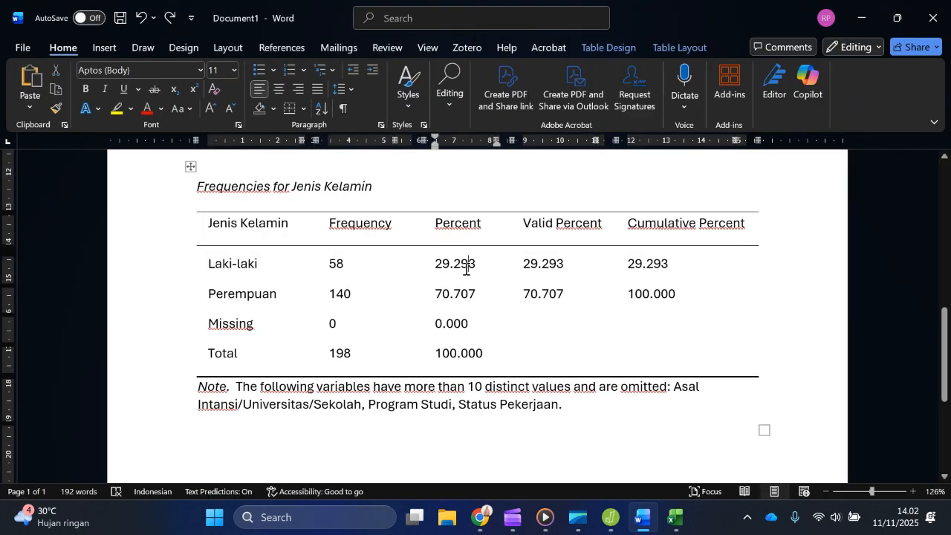
key("ctrl+z")
Step: Examine the Perempuan and Laki-laki percentages in the demographic table, highlighting the values and their two decimals
scroll(456, 303, "up", 5)
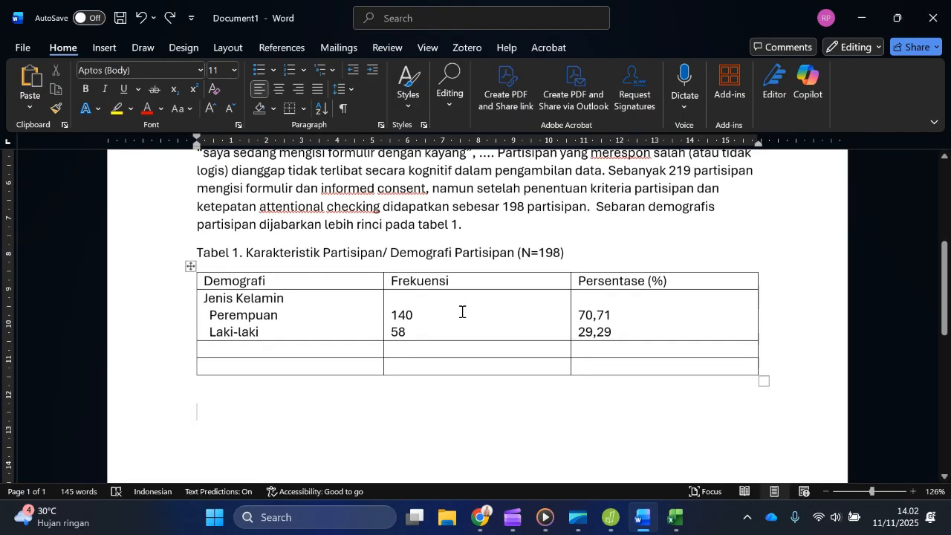
scroll(461, 312, "down", 1)
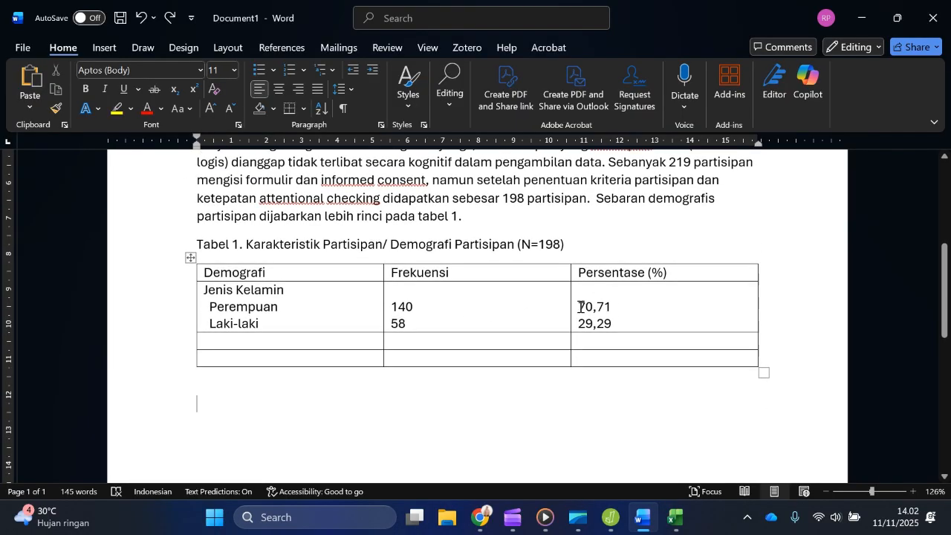
left_click_drag(580, 307, 616, 327)
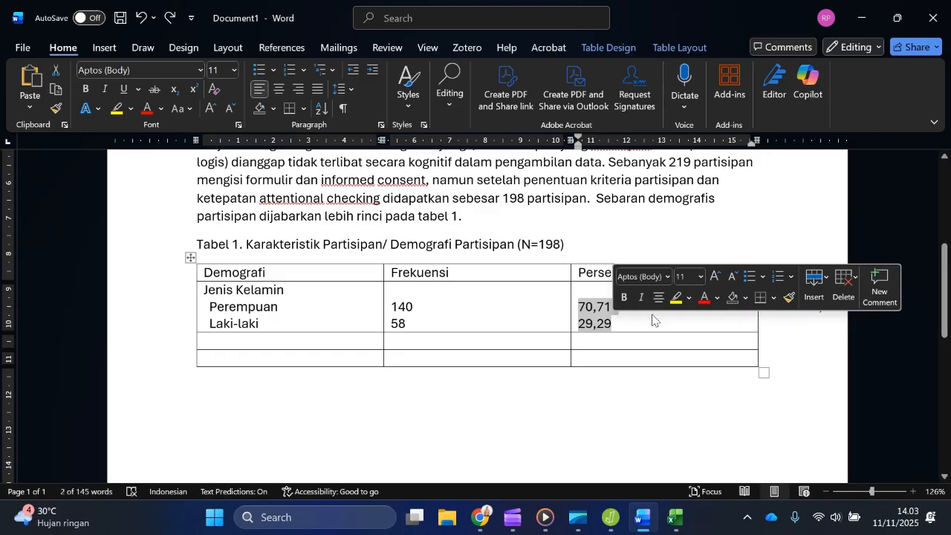
left_click(594, 315)
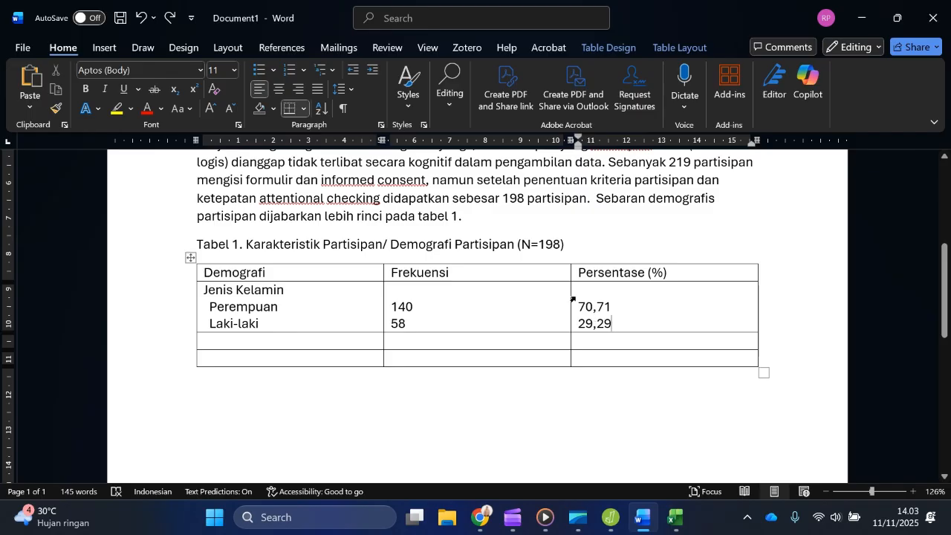
left_click_drag(580, 306, 613, 322)
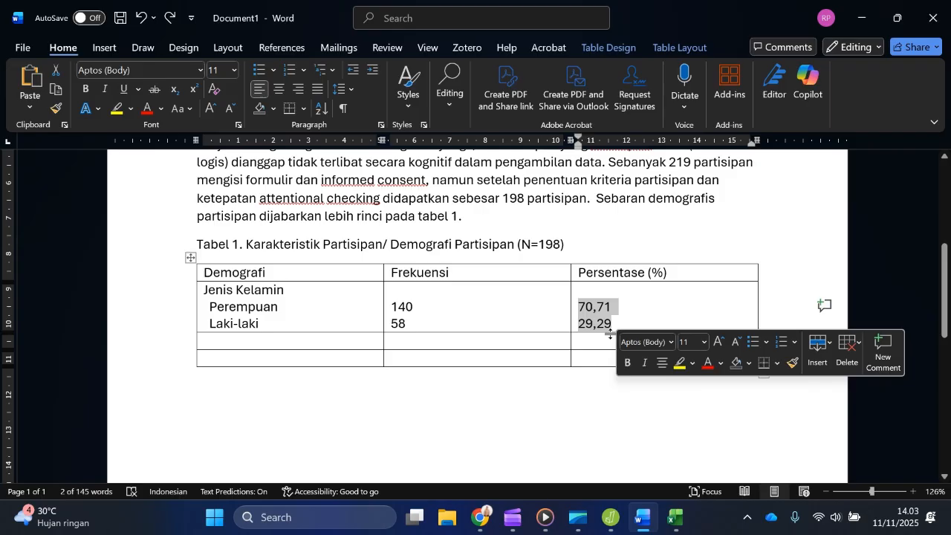
left_click(606, 309)
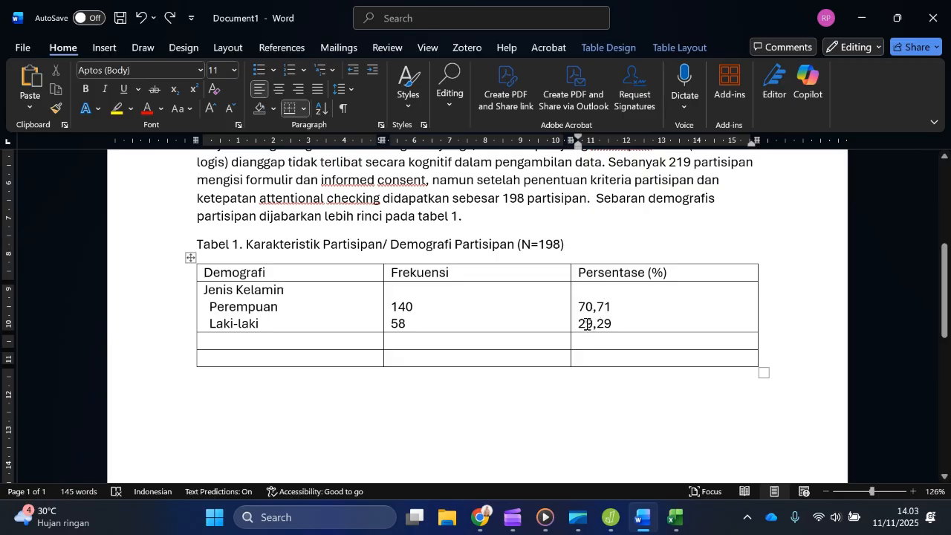
left_click_drag(600, 323, 613, 323)
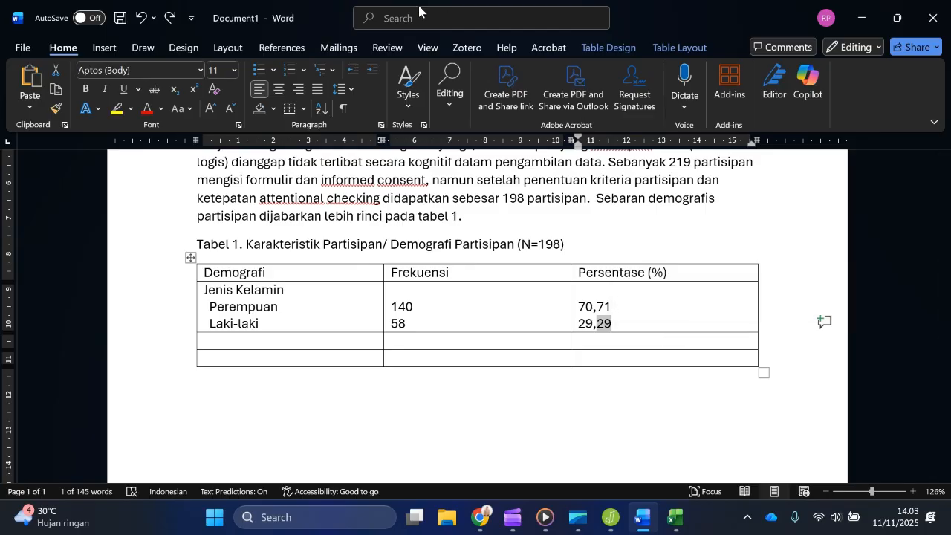
Step: Snap the Word window to half the screen and switch to Chrome to view the ResearchGate article's participant characteristics table
left_click_drag(334, 20, 0, 153)
left_click(357, 357)
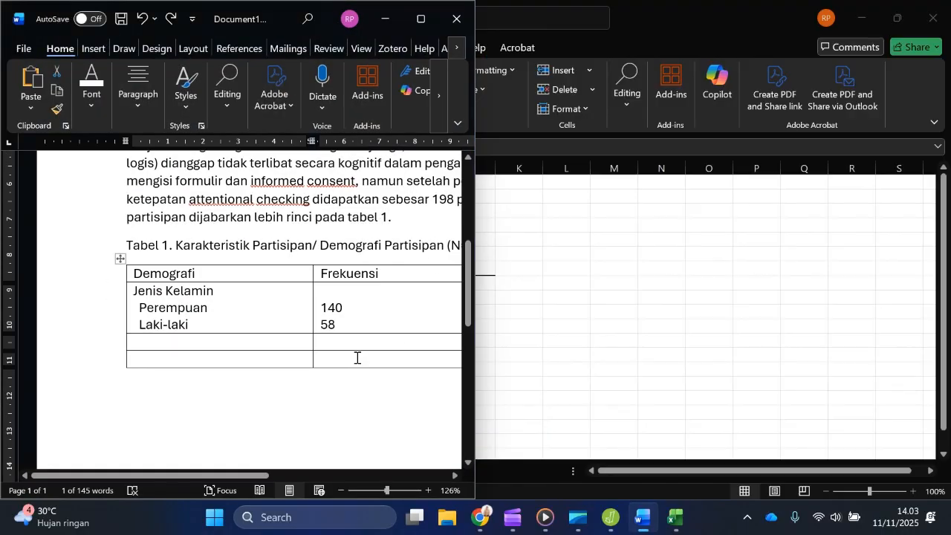
left_click(483, 526)
scroll(493, 357, "down", 10)
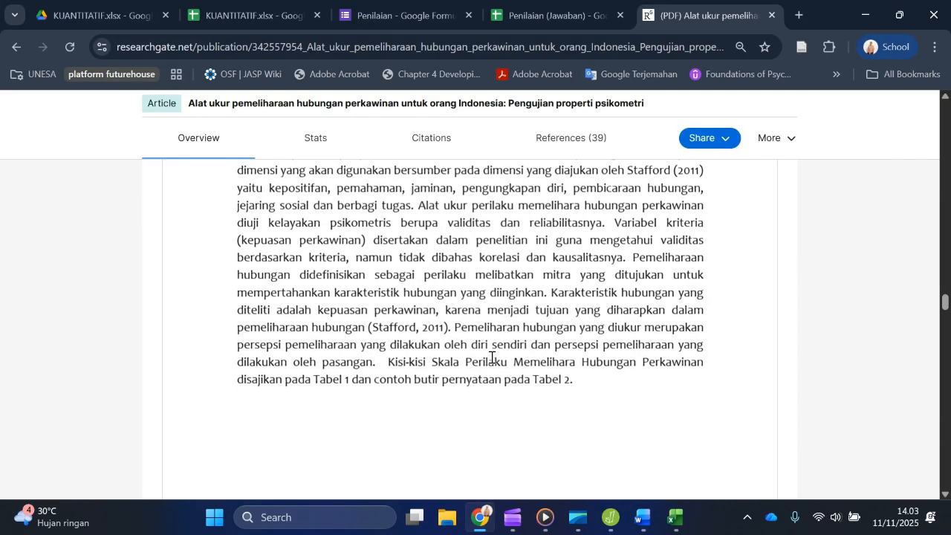
scroll(492, 357, "down", 3)
scroll(493, 354, "down", 15)
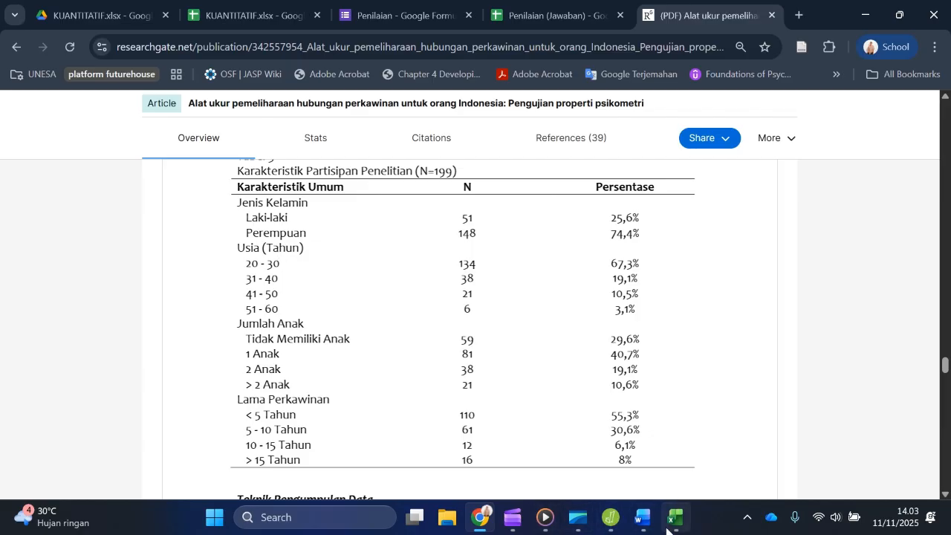
Step: Show the JASP frequency tables beside Word and add a Usia heading in the demographic table's first empty row
left_click(612, 520)
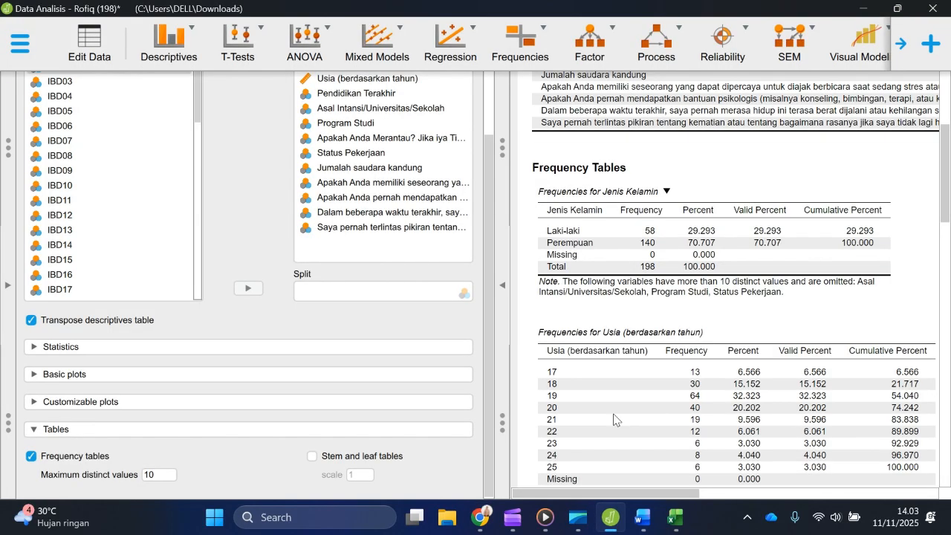
scroll(557, 304, "down", 3)
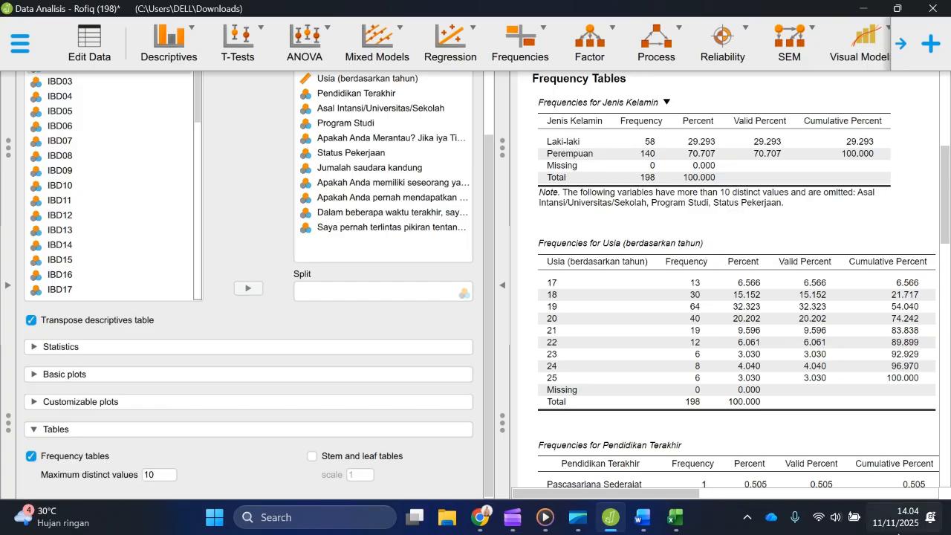
left_click(650, 522)
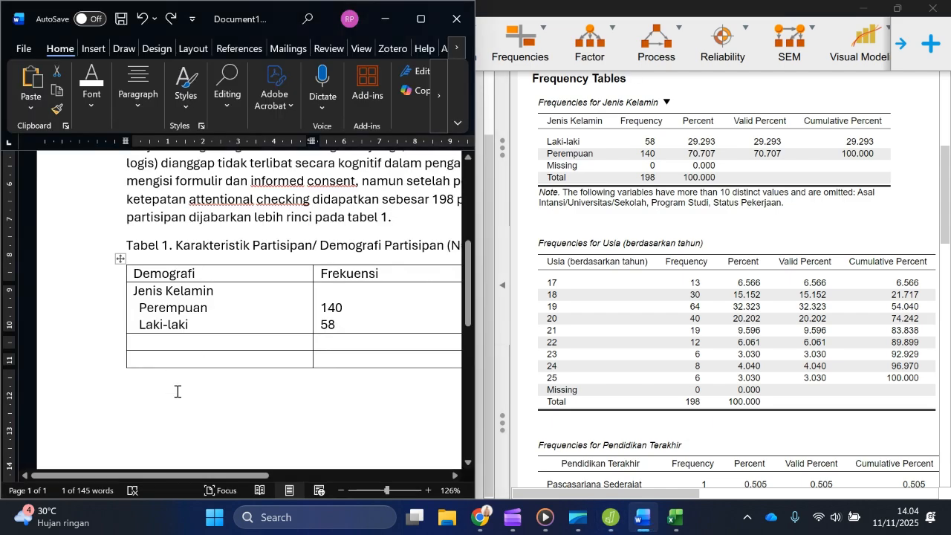
left_click(180, 343)
type("Usia")
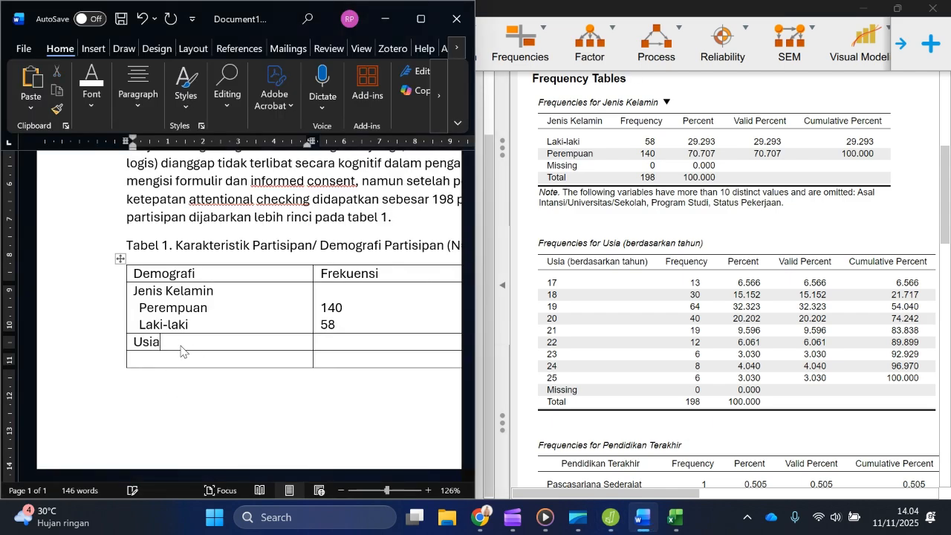
key("Return")
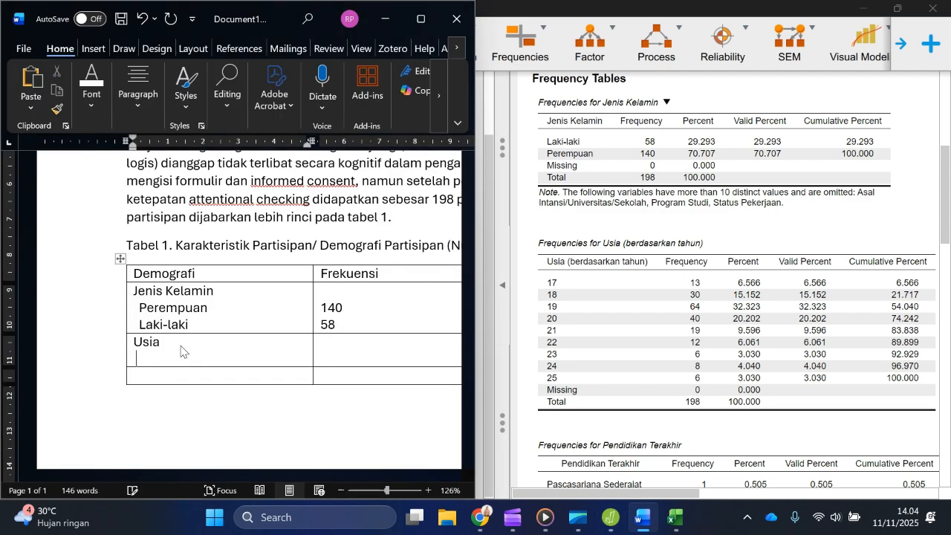
Step: List the age groups 17-20 tahun and 21-25 tahun on separate lines under Usia
type("17-20 tahun")
key("Return")
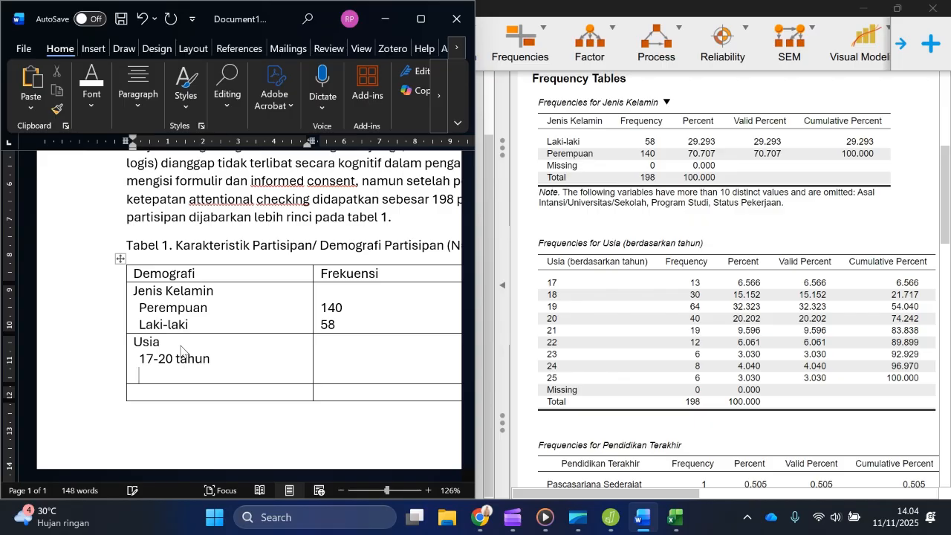
type("21-25 tahun")
key("Return")
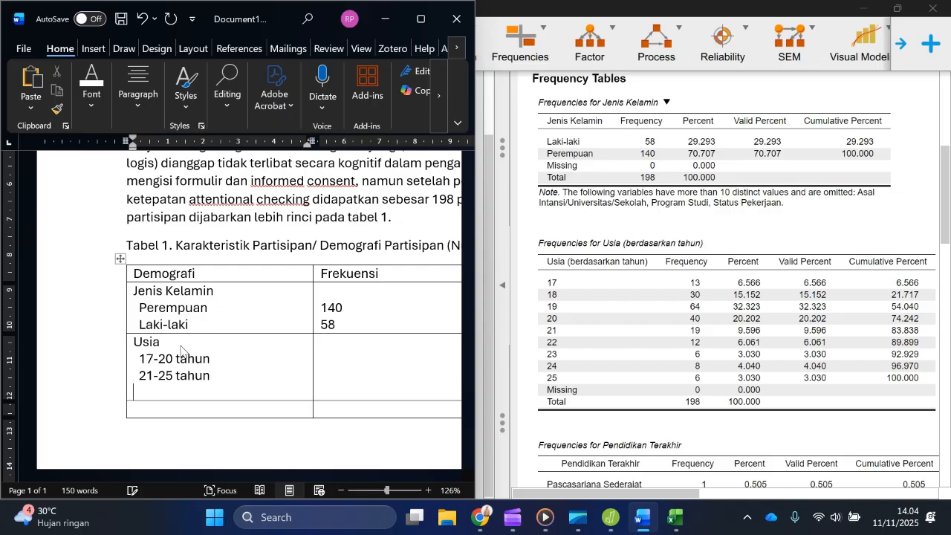
Step: Add Tidak teridentifikasi as the third category under Usia
type("M")
key("BackSpace")
type("Mising")
key("BackSpace")
key("BackSpace")
key("BackSpace")
type("sing")
key("BackSpace")
key("BackSpace")
key("BackSpace")
key("BackSpace")
key("BackSpace")
key("BackSpace")
key("BackSpace")
key("BackSpace")
type("Tidak teridentifikasi")
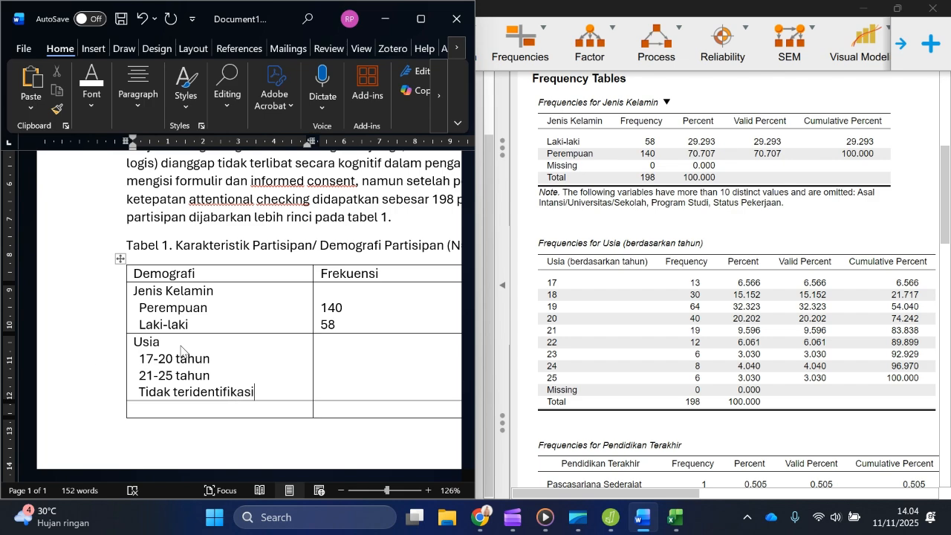
Step: Add a Tidak teridentifikasi line below Laki-laki in the Jenis Kelamin row
left_click(211, 332)
key("Return")
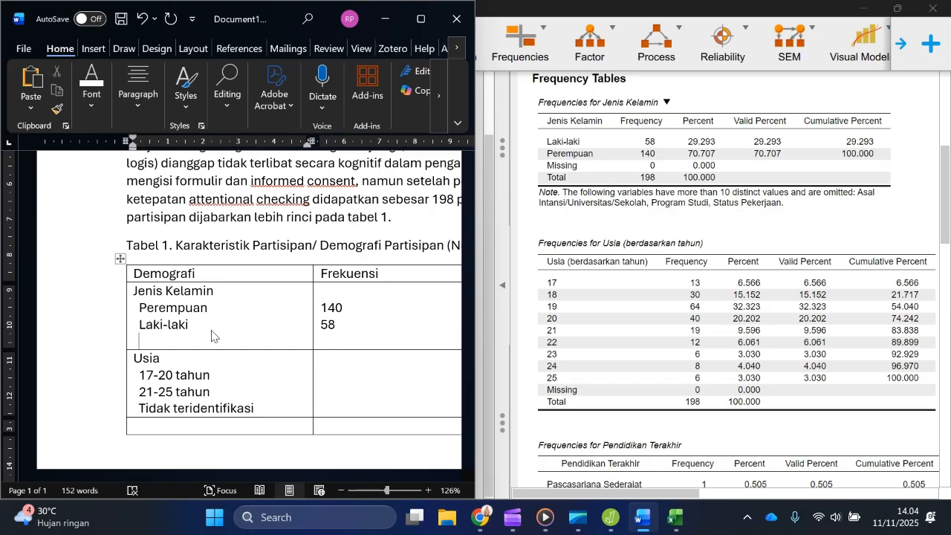
type("Tidak teridentifikasi")
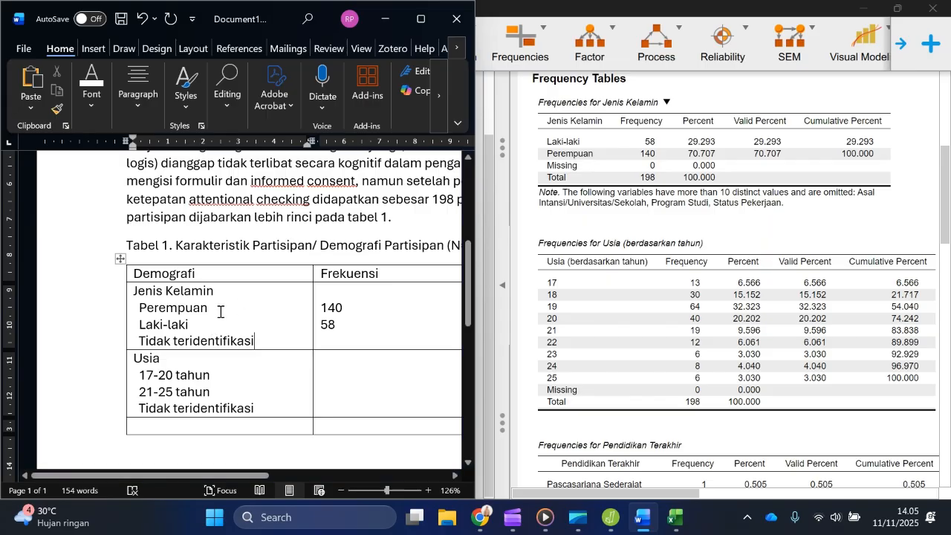
Step: Enter a frequency of 1 for Tidak teridentifikasi under Jenis Kelamin, leaving its percentage blank
left_click(342, 342)
key("Return")
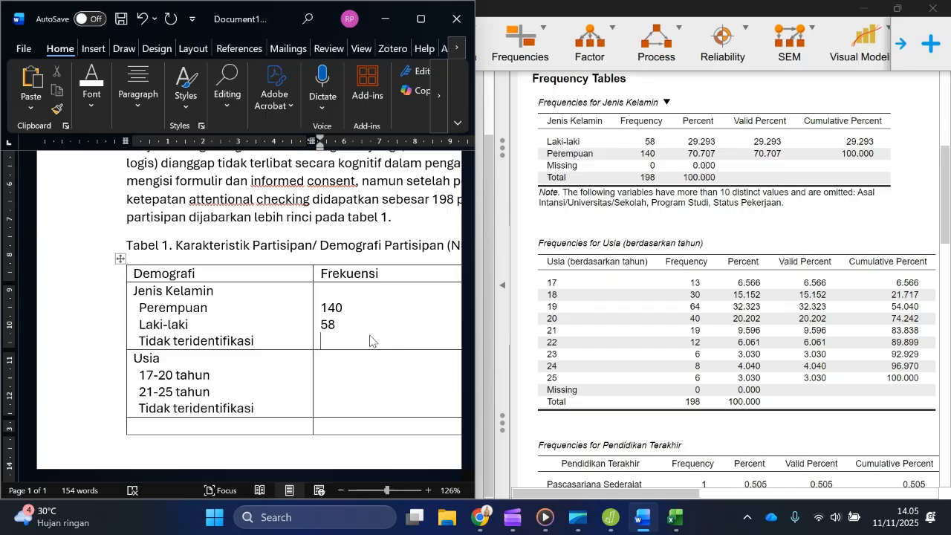
type("1")
scroll(379, 302, "right", 4)
scroll(379, 301, "down", 1)
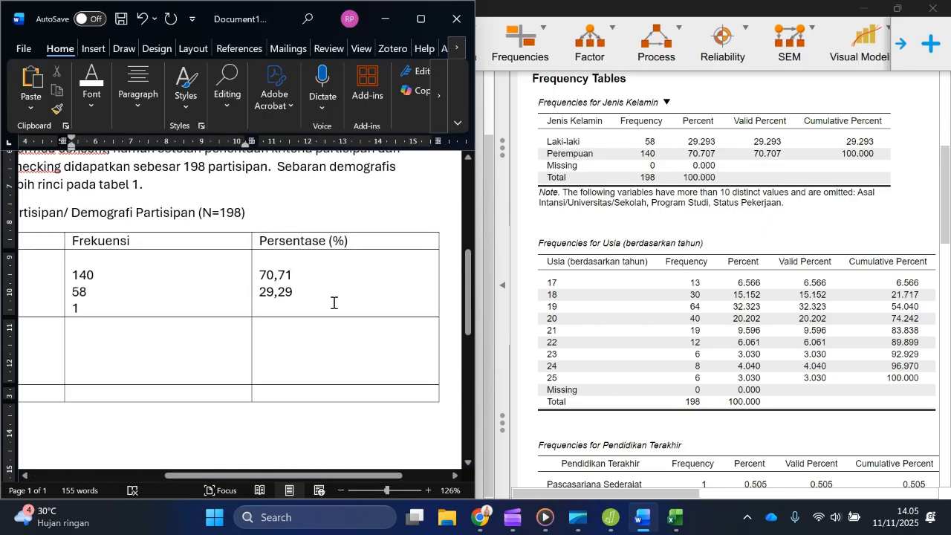
left_click(300, 306)
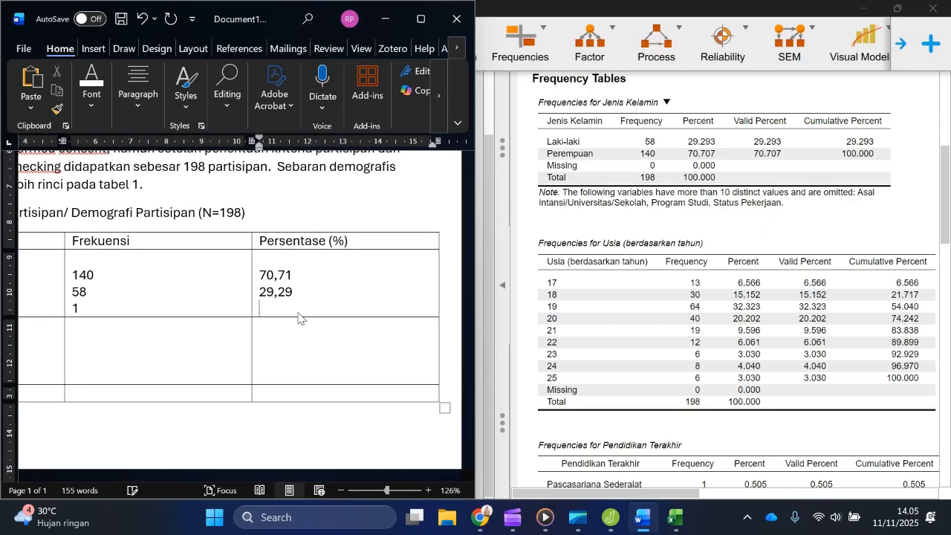
scroll(171, 292, "left", 4)
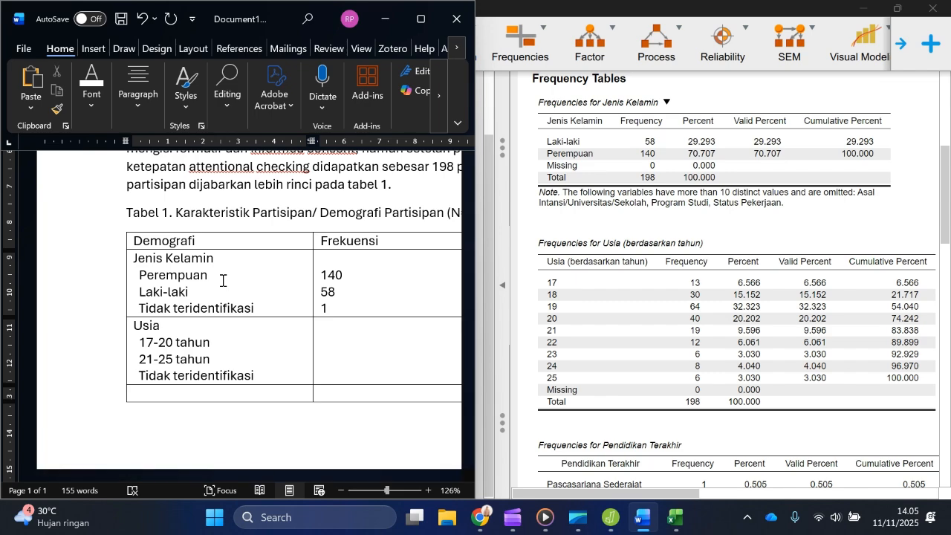
Step: After "198 partisipan." in the paragraph, insert "Partisipan yang dapat digunakan untuk analisis pengujian hipotesis sebanyak 197."
scroll(314, 252, "down", 2)
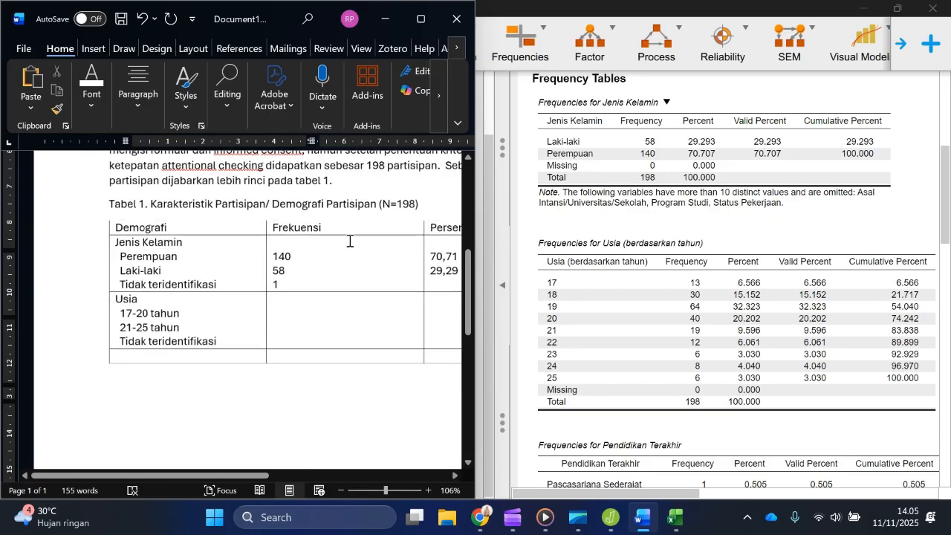
scroll(349, 240, "down", 1)
scroll(312, 216, "right", 3)
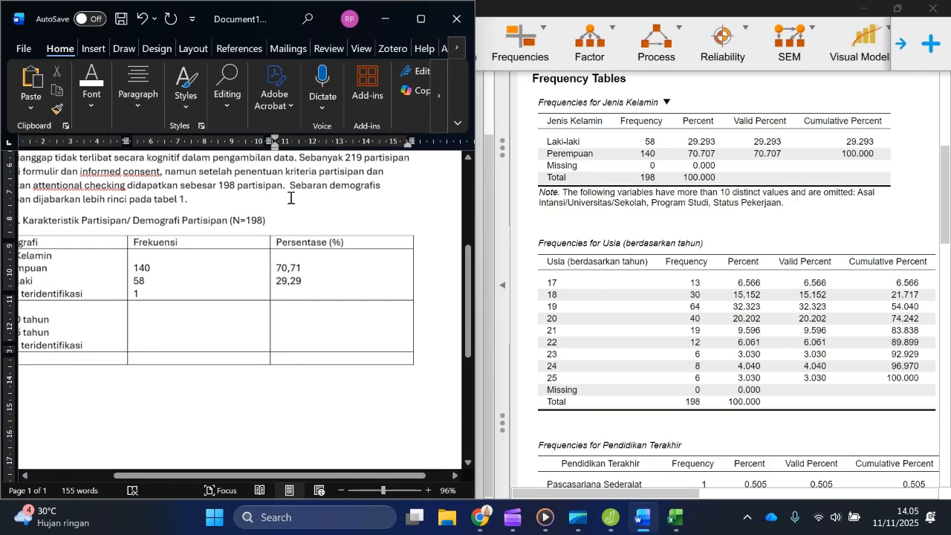
scroll(290, 198, "up", 2)
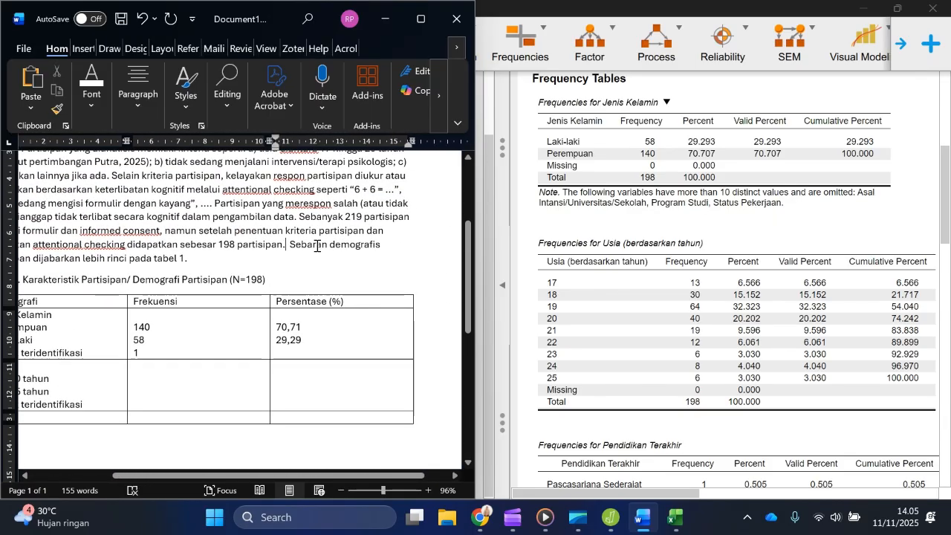
scroll(317, 246, "up", 1)
scroll(349, 267, "left", 2)
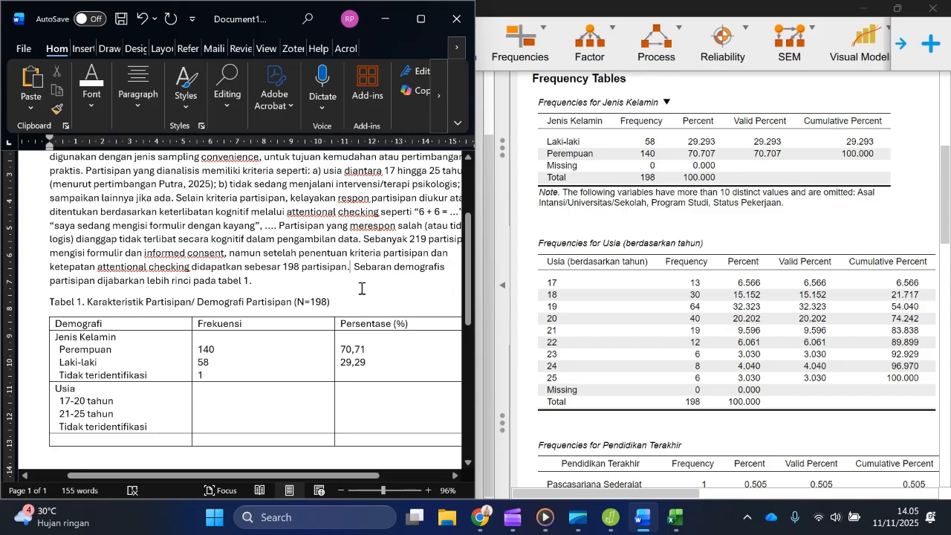
type("Part")
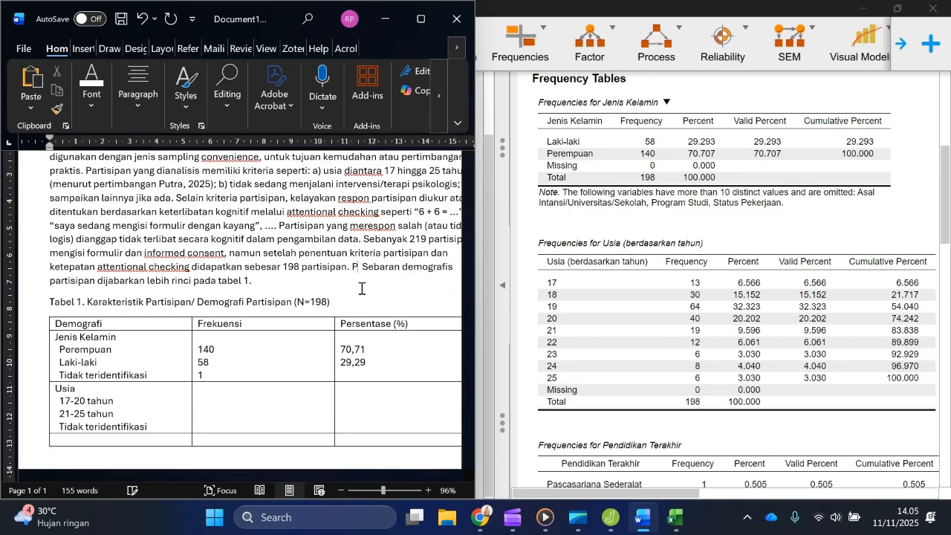
type("isipan yan")
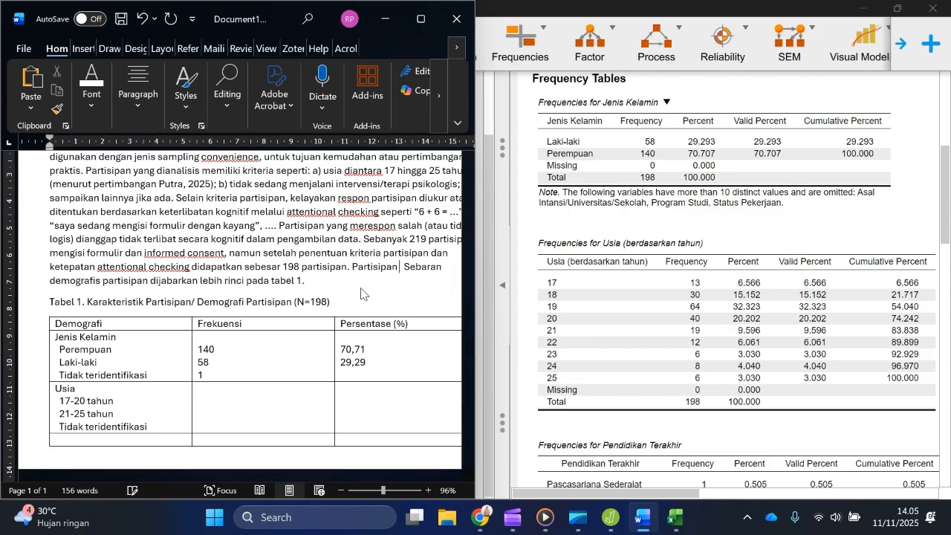
type("g dapat di")
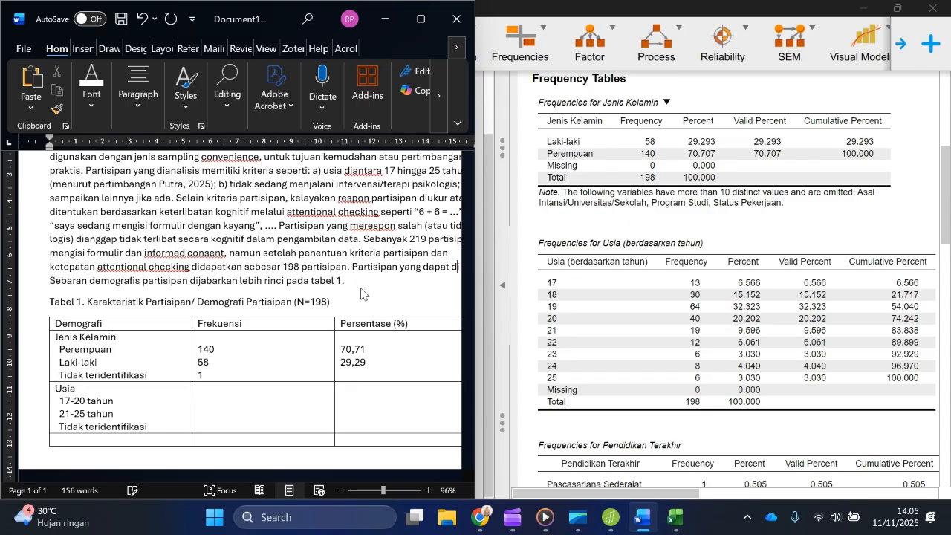
type("gunakan untuk ")
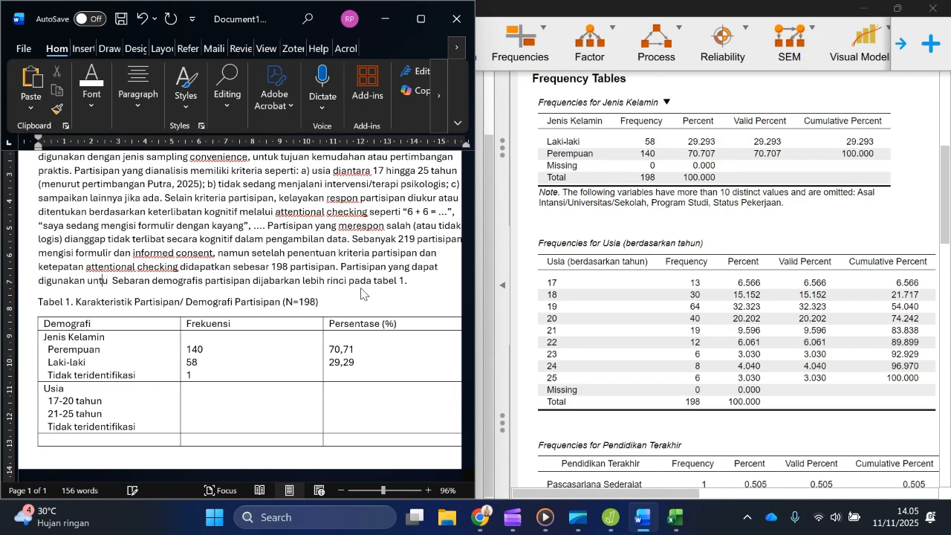
type("analisis ")
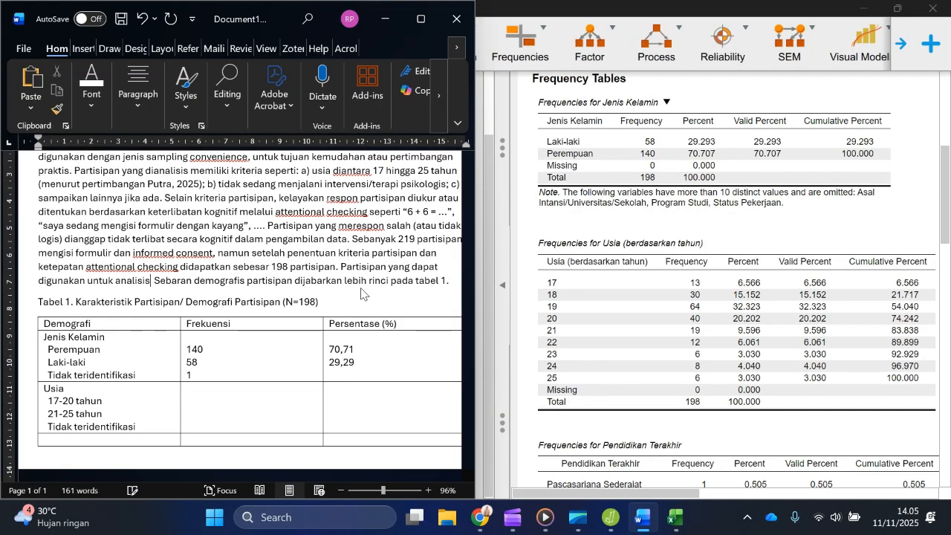
type("pengujian hi")
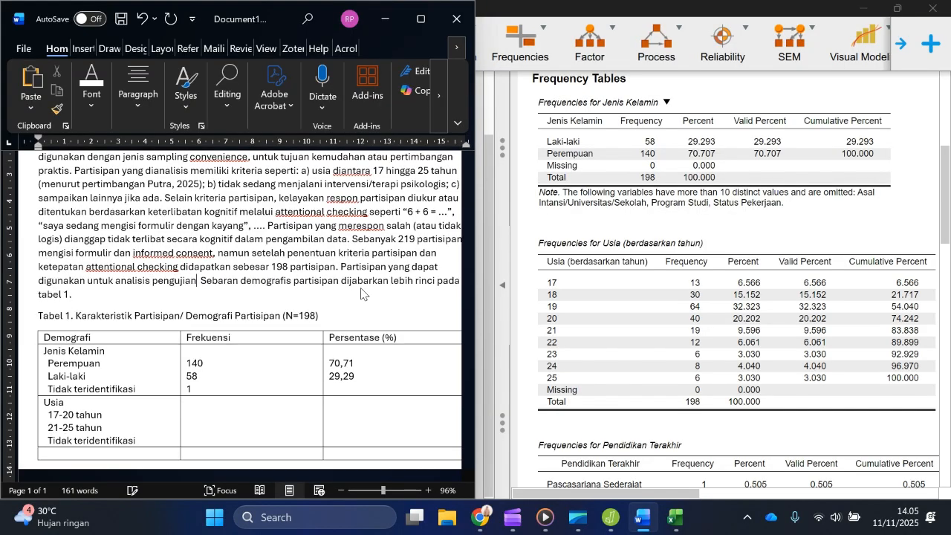
type("potesis")
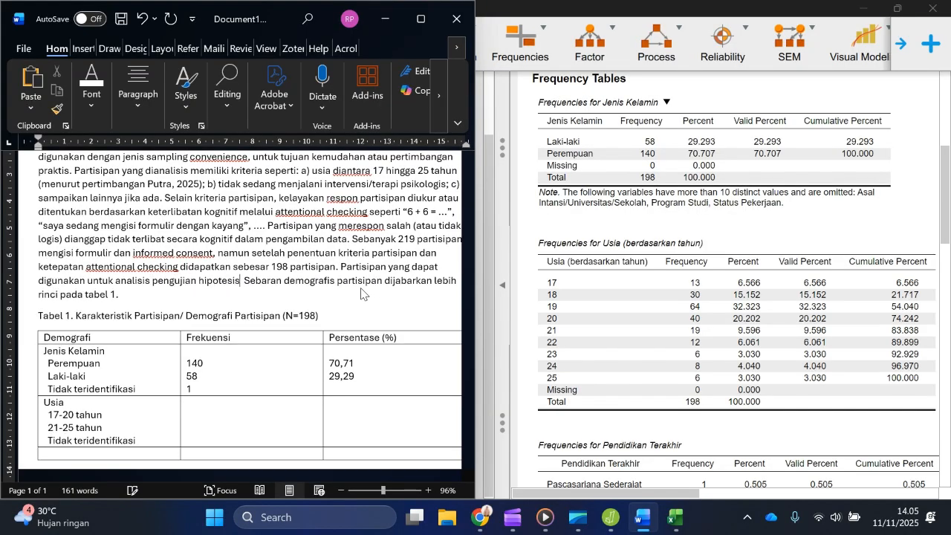
type(" sebanyak 1")
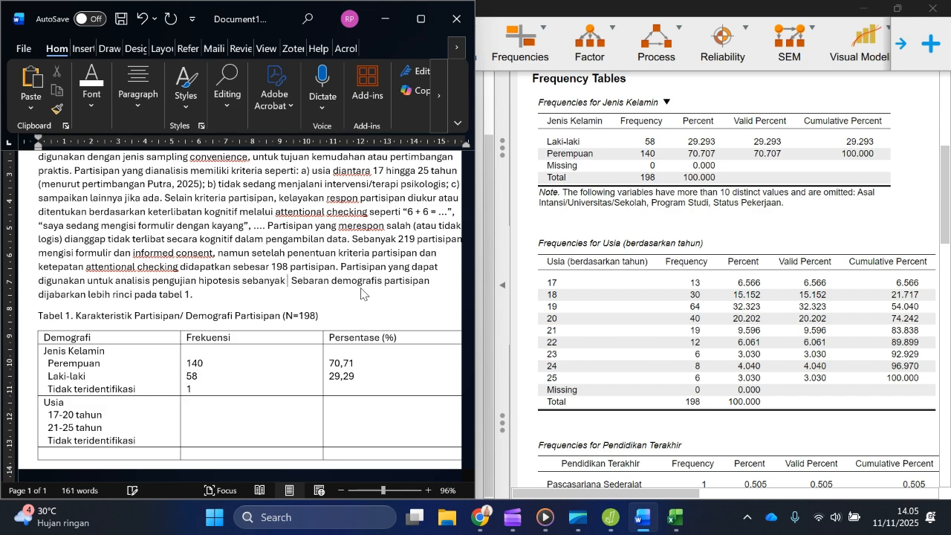
type("9")
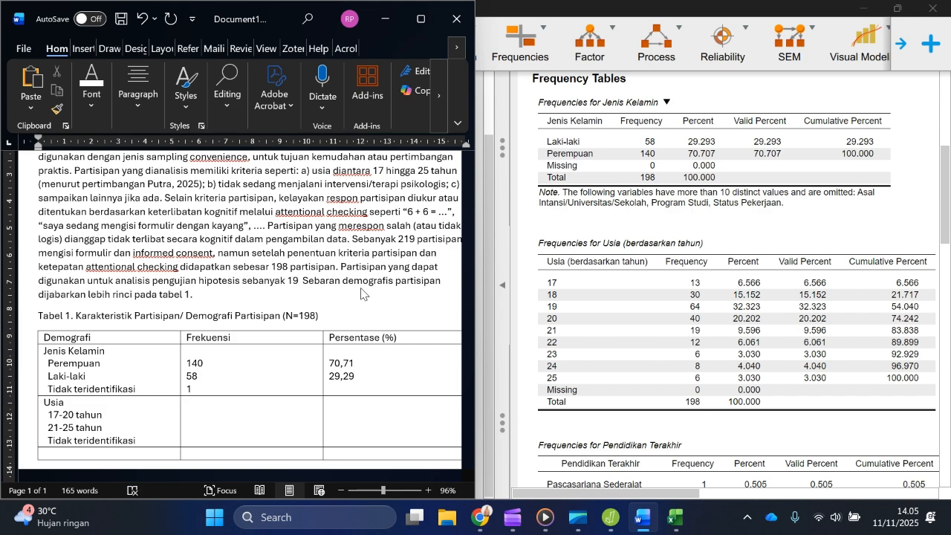
type("7")
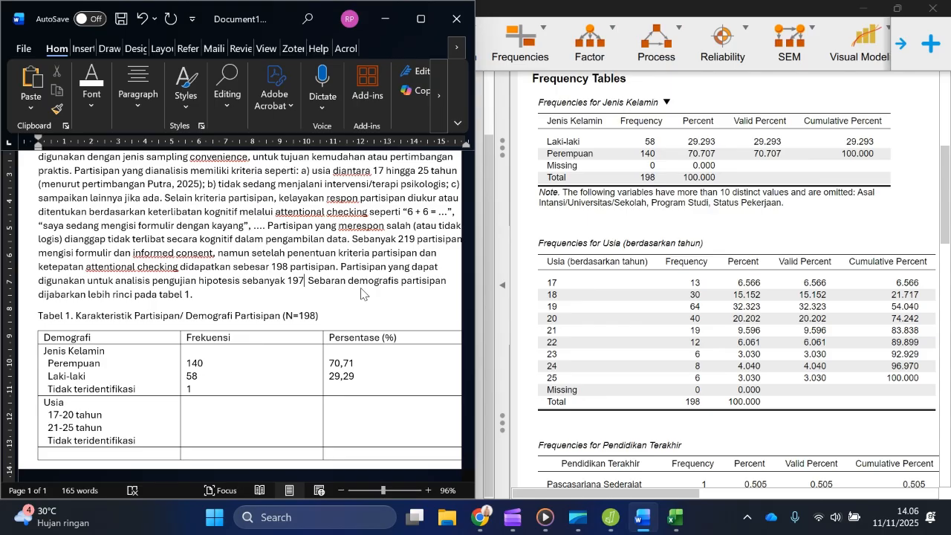
type(".")
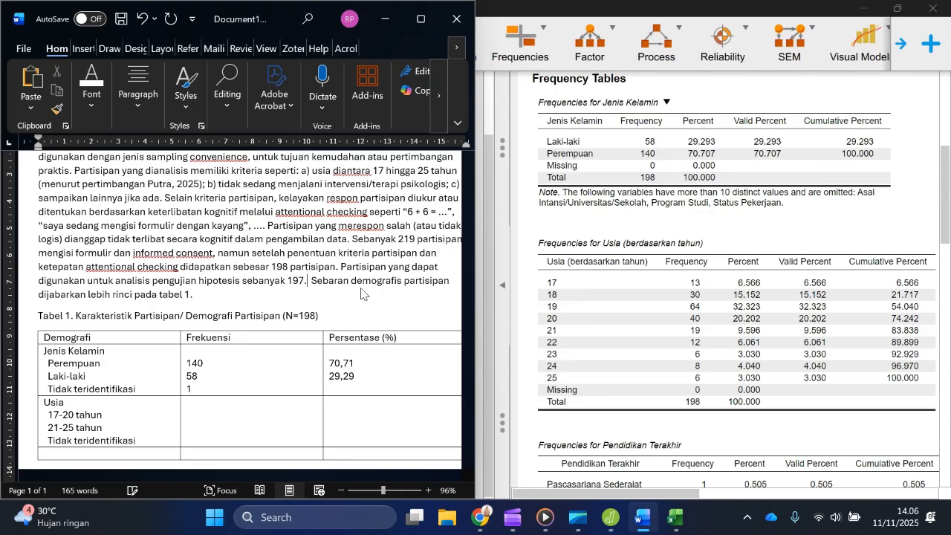
Step: Fill in the 17-20 tahun age group with frequency 147 and percentage 74,24
scroll(259, 327, "down", 3)
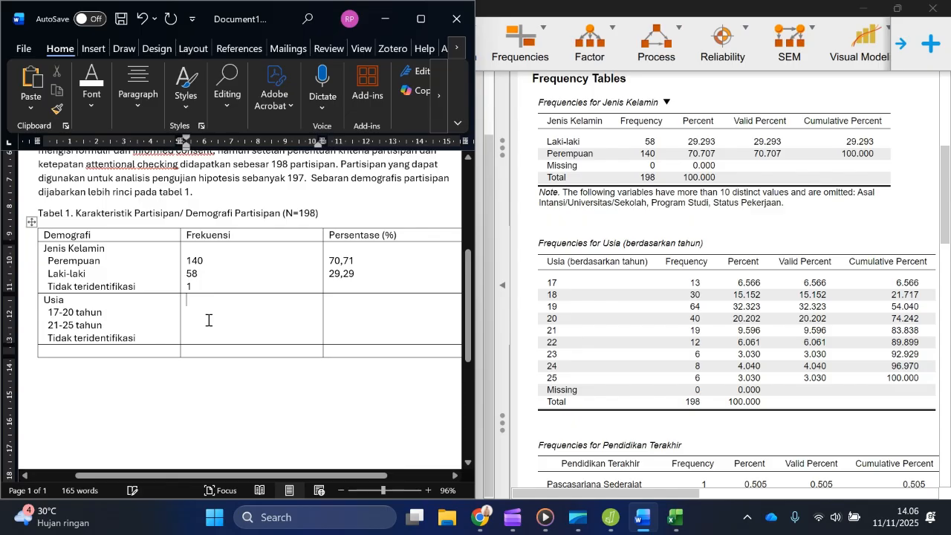
left_click(159, 336)
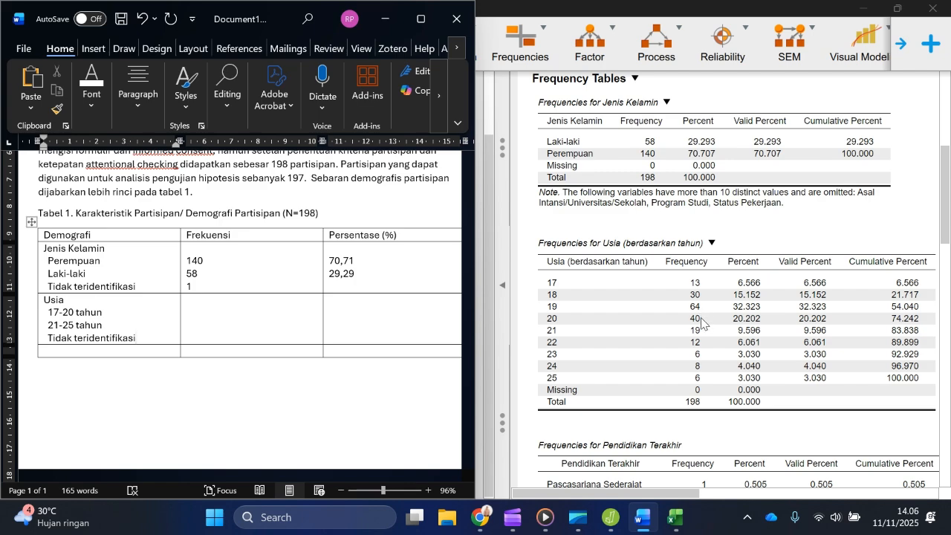
left_click(204, 310)
type("147")
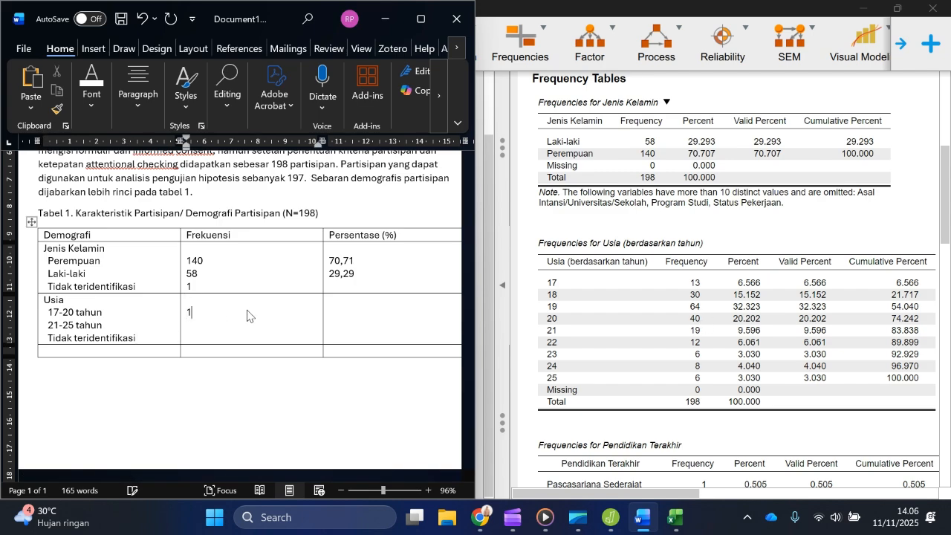
left_click(362, 310)
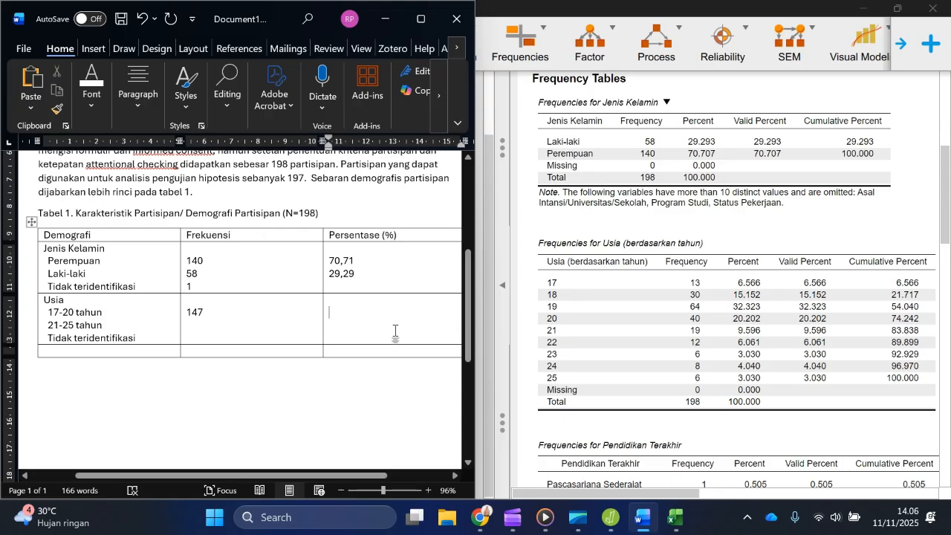
type("74,24")
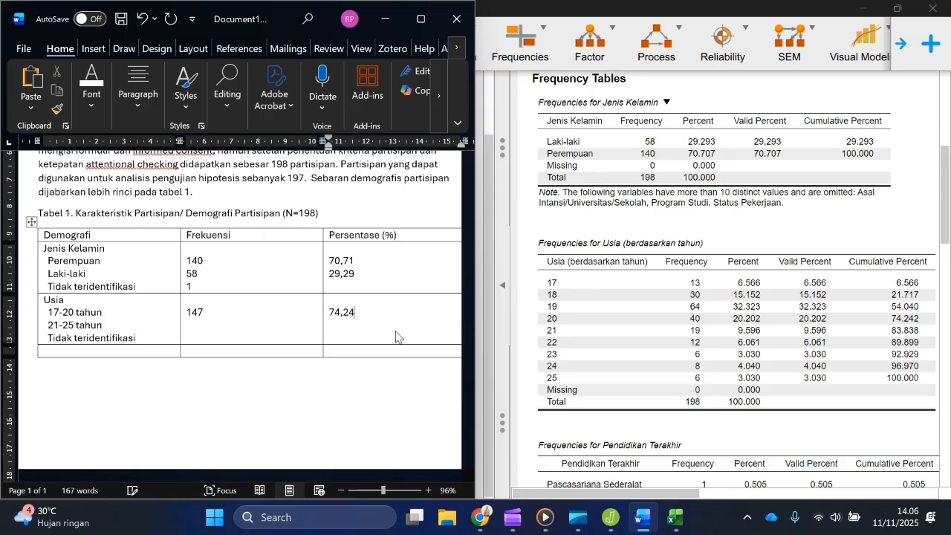
Step: Fill in the 21-25 tahun age group with frequency 51 and percentage 29,8
key("Down")
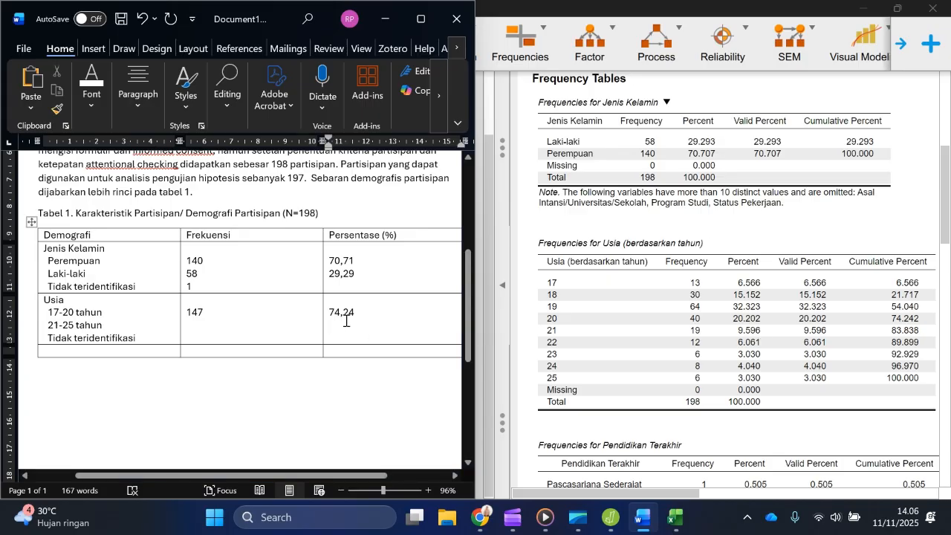
type("29,")
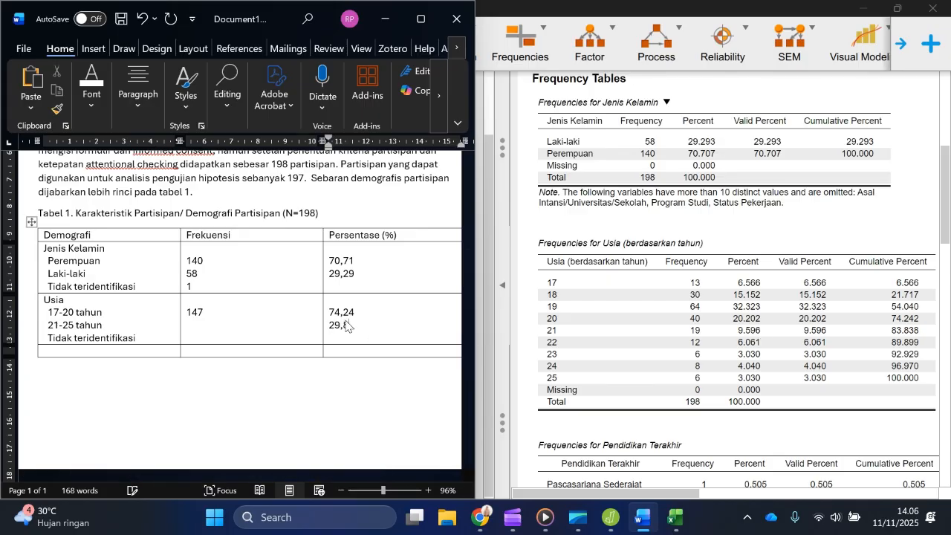
type("8")
left_click(198, 325)
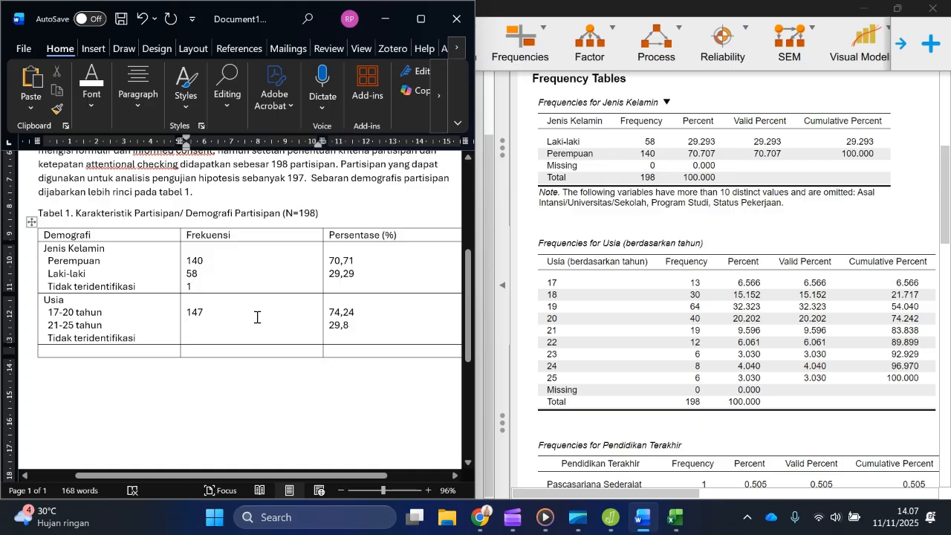
type("4")
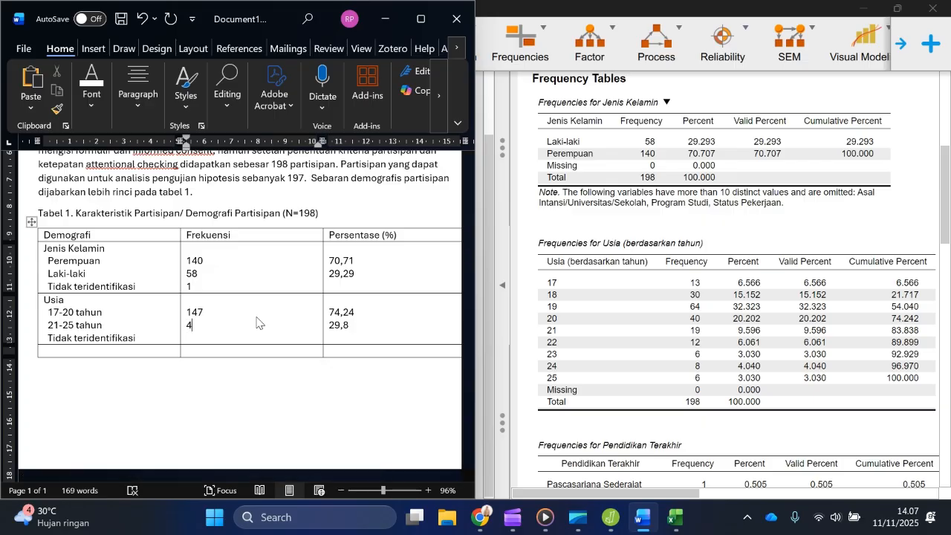
type("1")
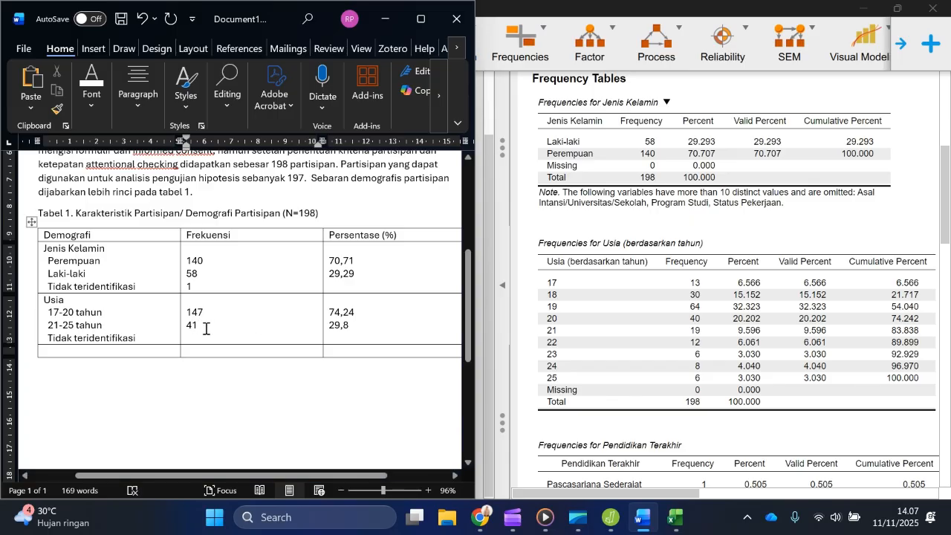
left_click_drag(192, 324, 185, 324)
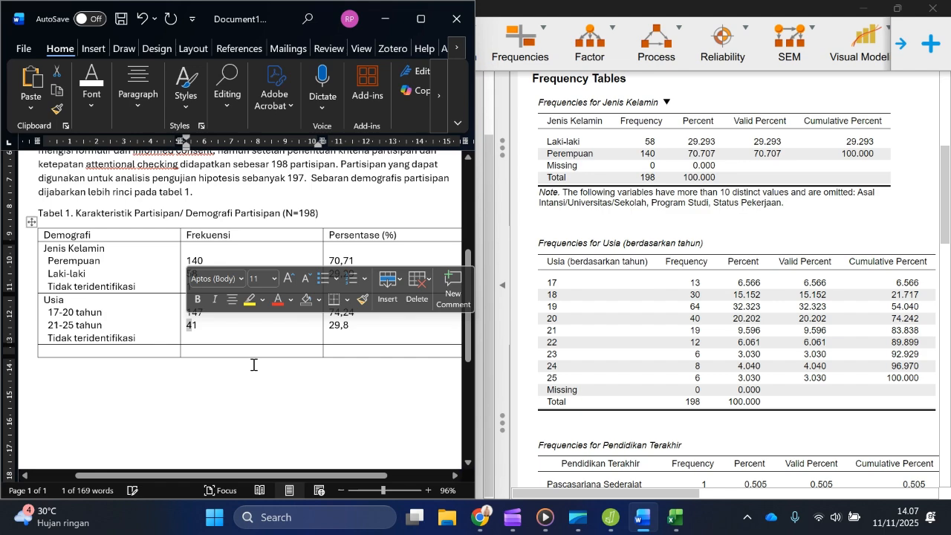
type("5")
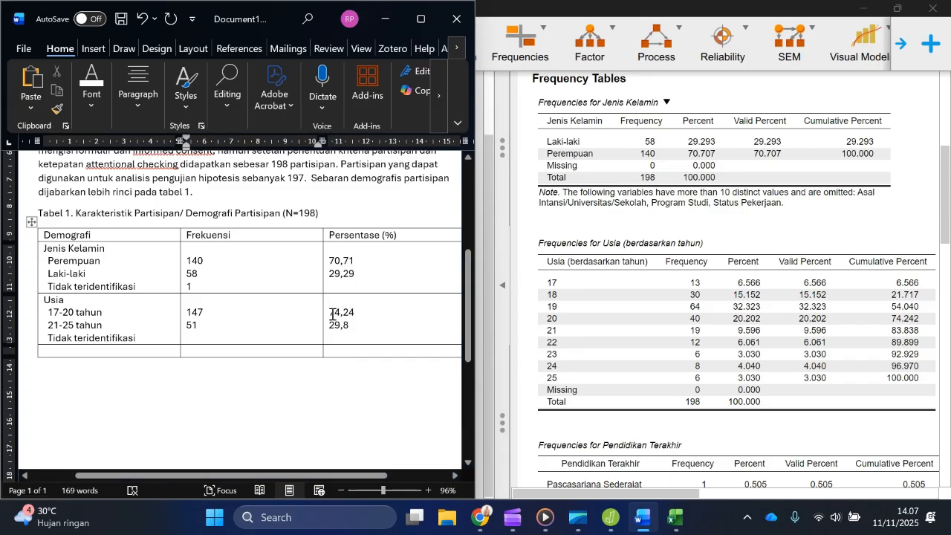
Step: Set the Usia percentages to 74,20 for 17-20 tahun and 26,80 for 21-25 tahun
left_click_drag(329, 312, 348, 331)
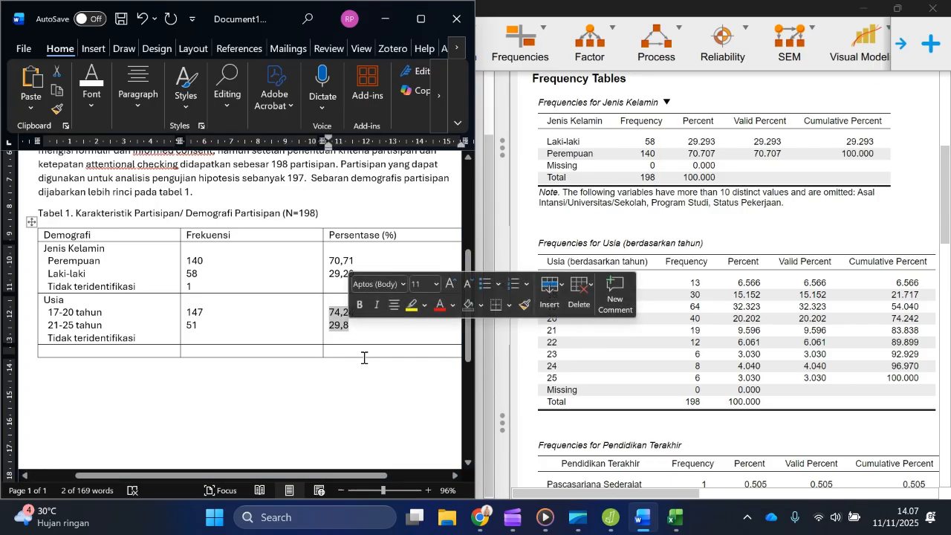
left_click(351, 326)
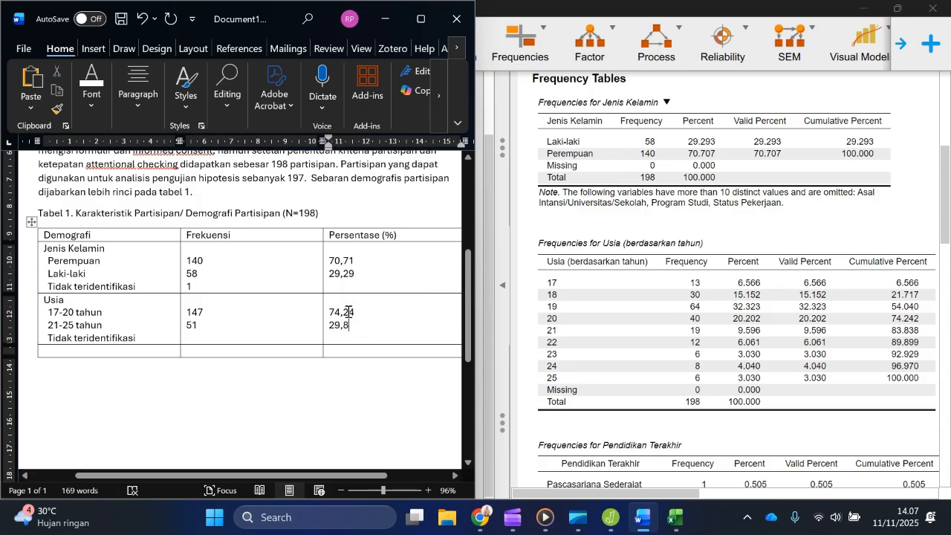
left_click_drag(349, 312, 355, 312)
type("0")
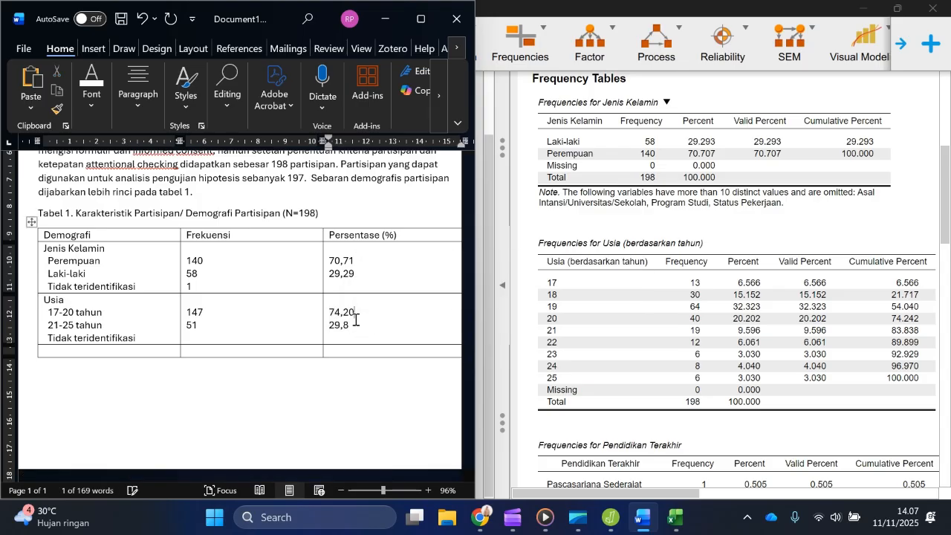
left_click(358, 332)
type("0")
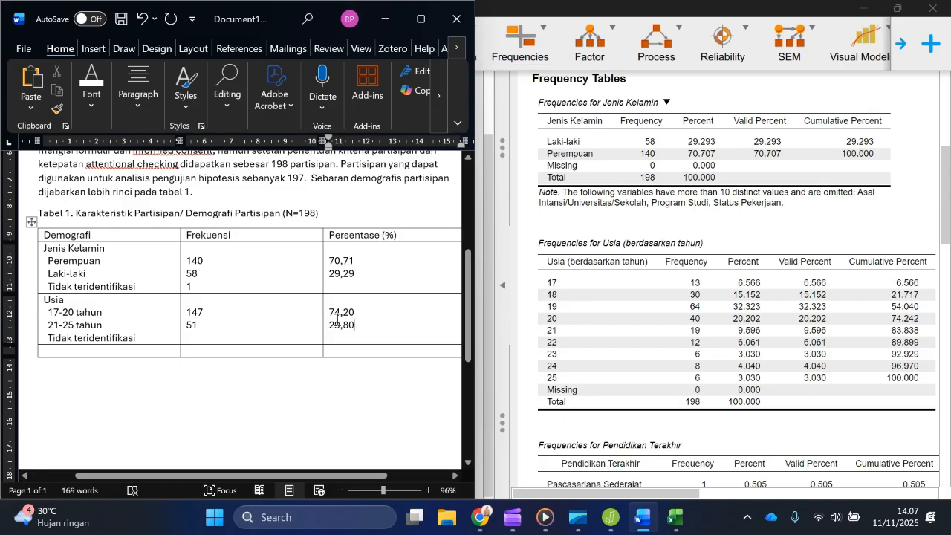
mouse_move(335, 325)
left_mouse_down()
mouse_move(350, 324)
mouse_move(340, 325)
left_mouse_up()
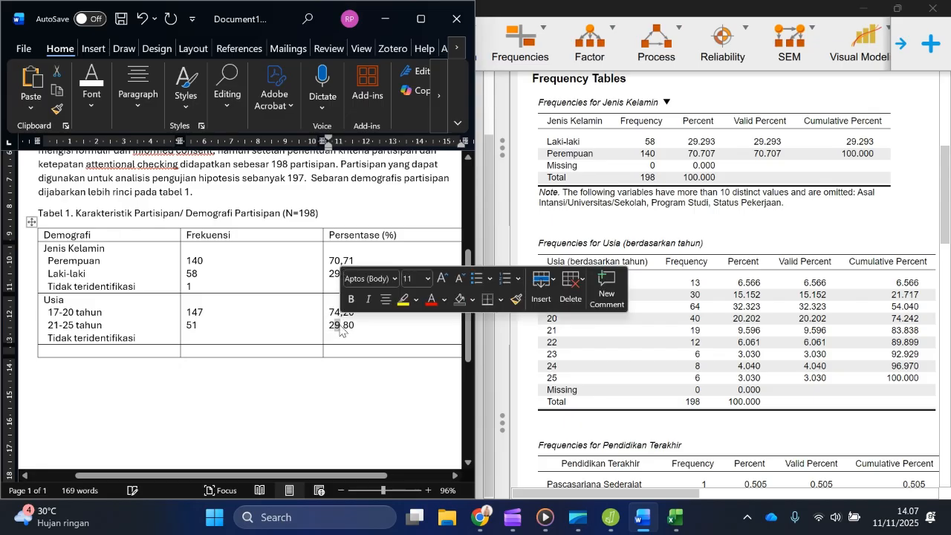
type("6")
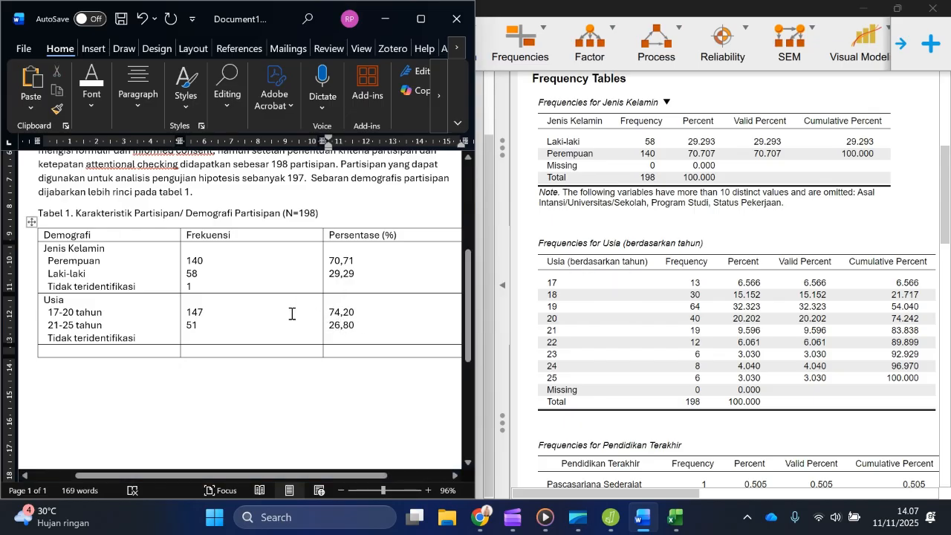
left_click(276, 326)
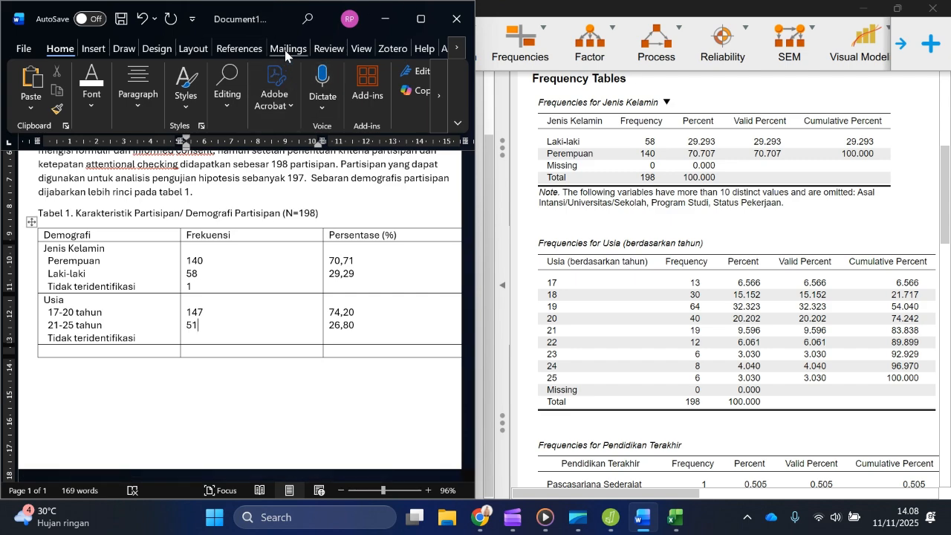
left_click(513, 517)
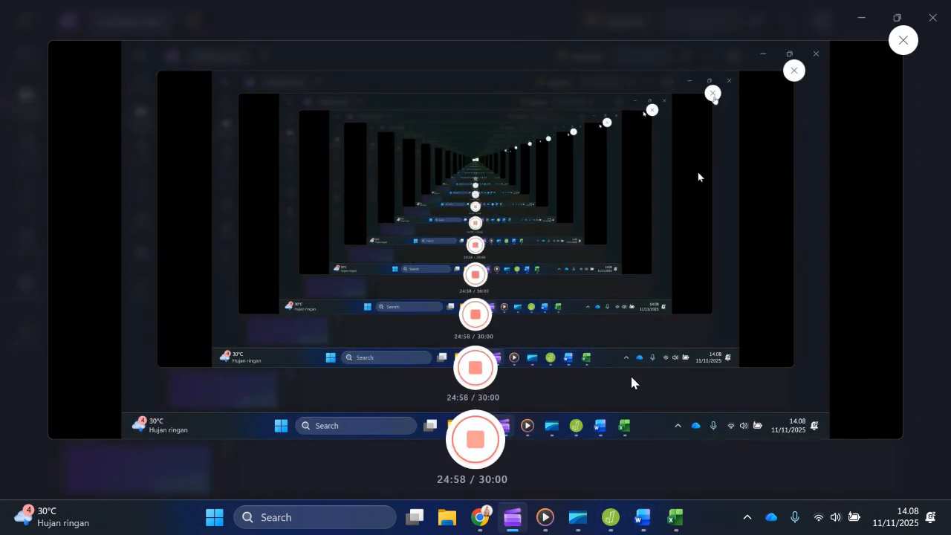